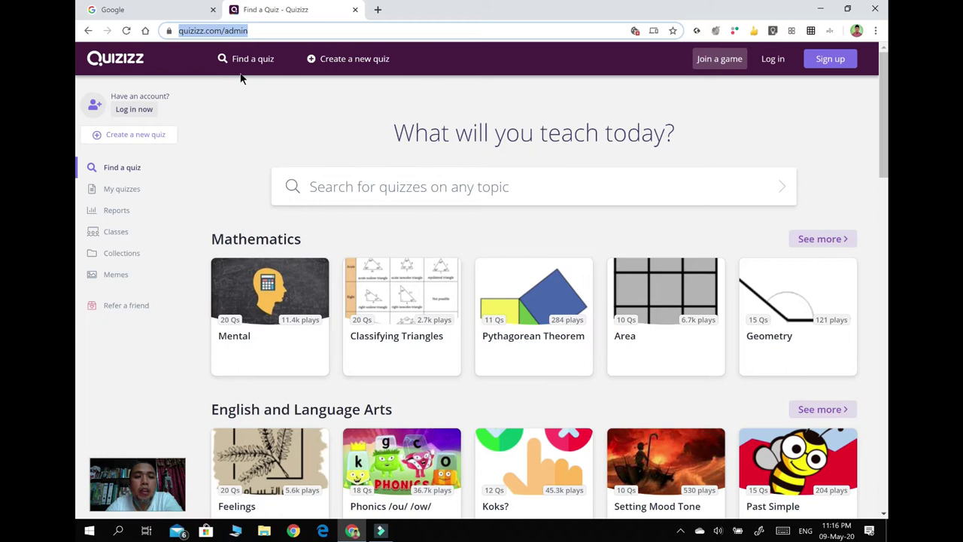
{"action": "left_click", "coordinate": [247, 32]}
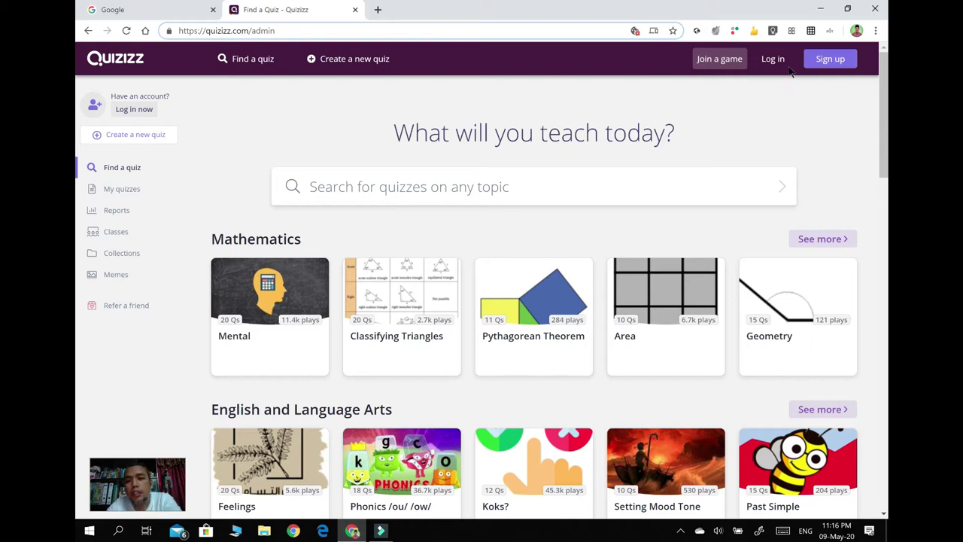
{"action": "left_click", "coordinate": [830, 60]}
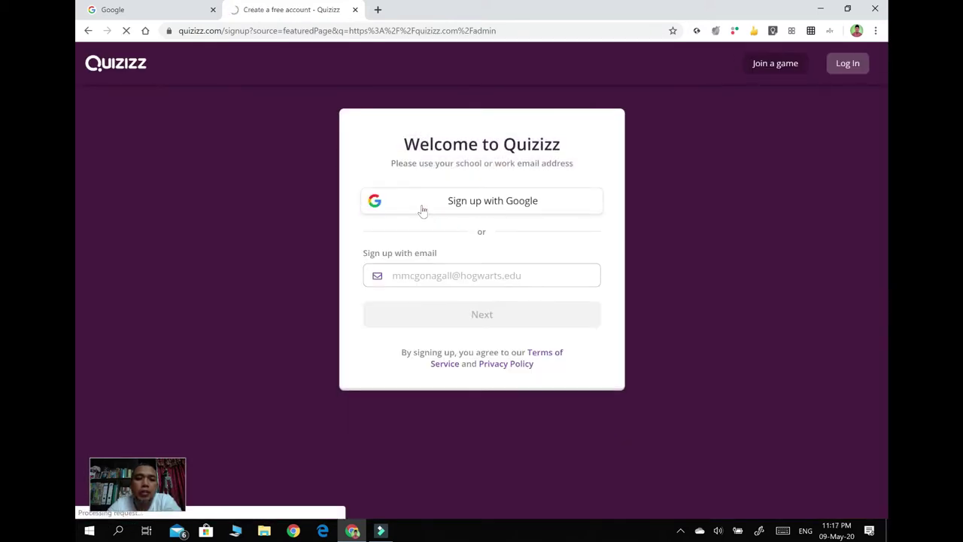
{"action": "left_click", "coordinate": [422, 210]}
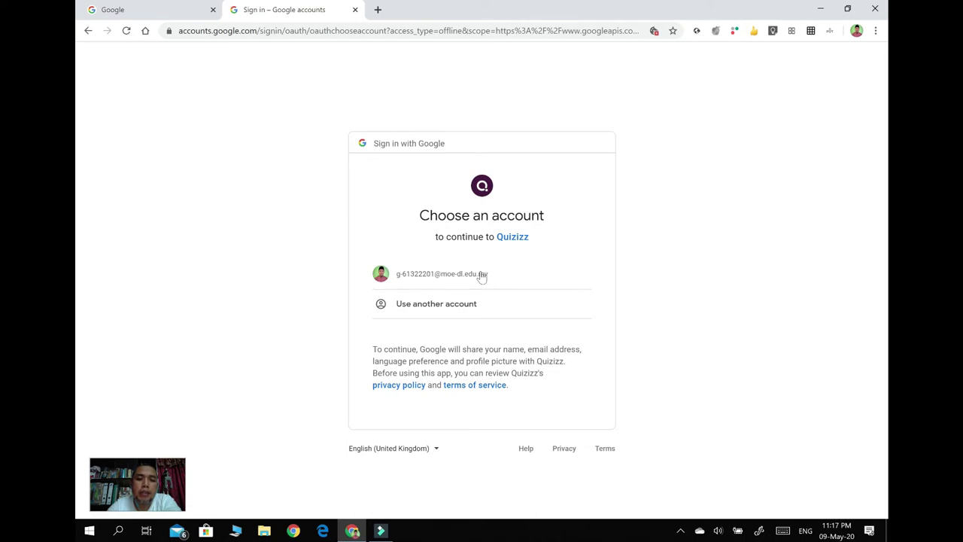
{"action": "left_click", "coordinate": [88, 32]}
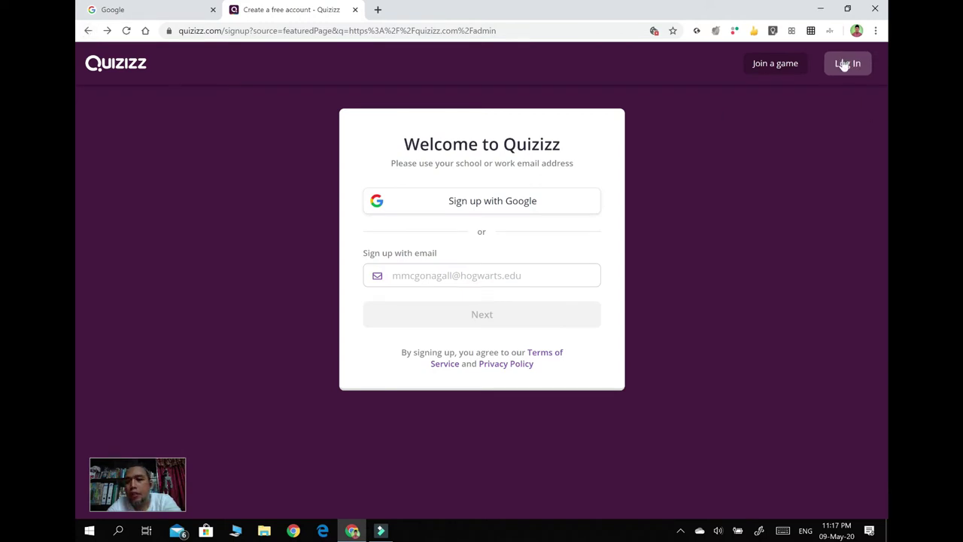
Log in to the existing account through Google, choosing the school Google account.
{"action": "left_click", "coordinate": [844, 65]}
{"action": "left_click", "coordinate": [468, 187]}
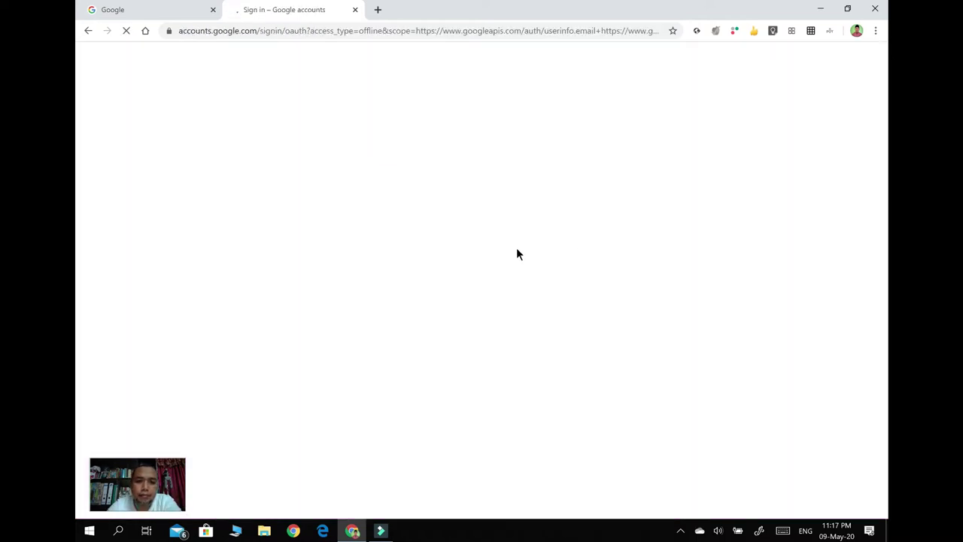
{"action": "left_click", "coordinate": [460, 273]}
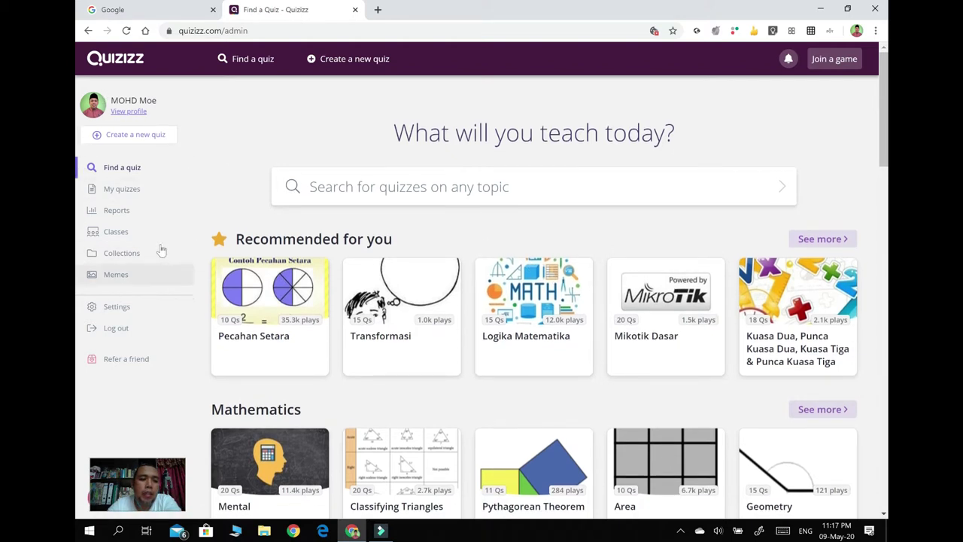
Look through the recommended quizzes, My quizzes, Reports and Classes, and return to the Find a quiz page.
{"action": "scroll", "coordinate": [83, 207], "scroll_direction": "down", "scroll_amount": 1}
{"action": "scroll", "coordinate": [81, 210], "scroll_direction": "up", "scroll_amount": 1}
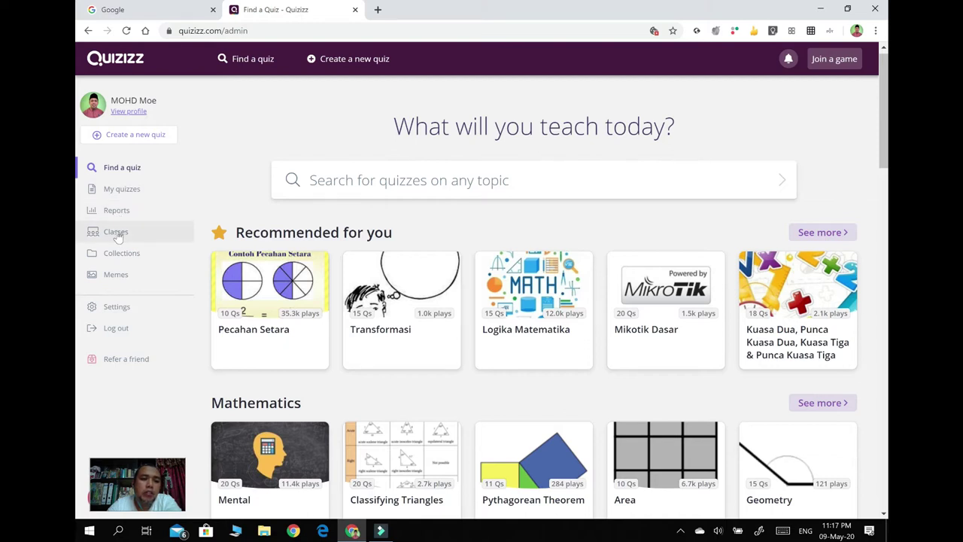
{"action": "left_click", "coordinate": [118, 191]}
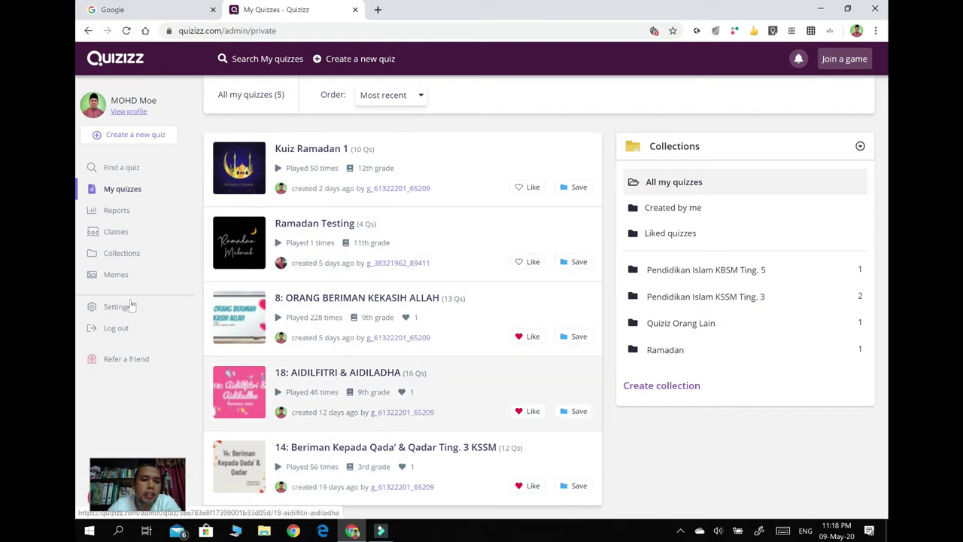
{"action": "left_click", "coordinate": [116, 212]}
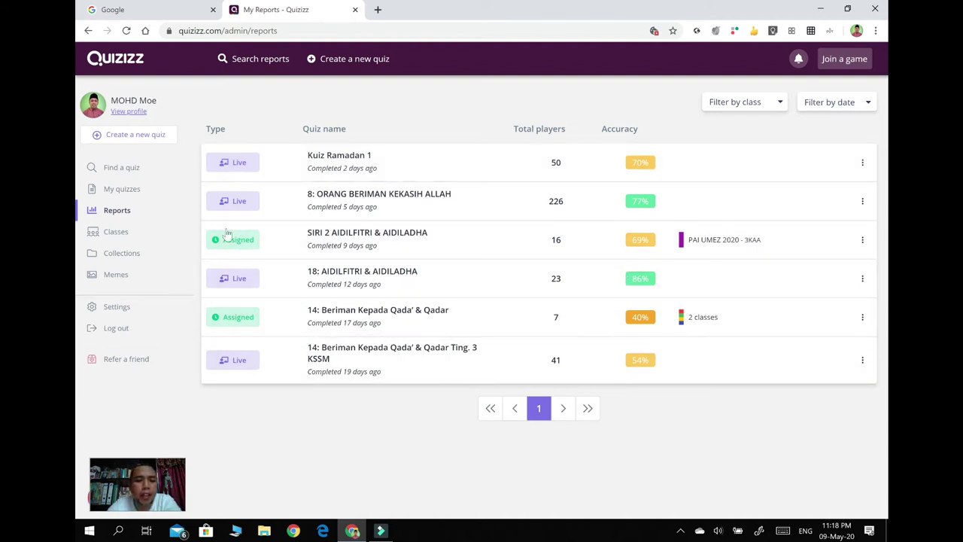
{"action": "left_click", "coordinate": [117, 232]}
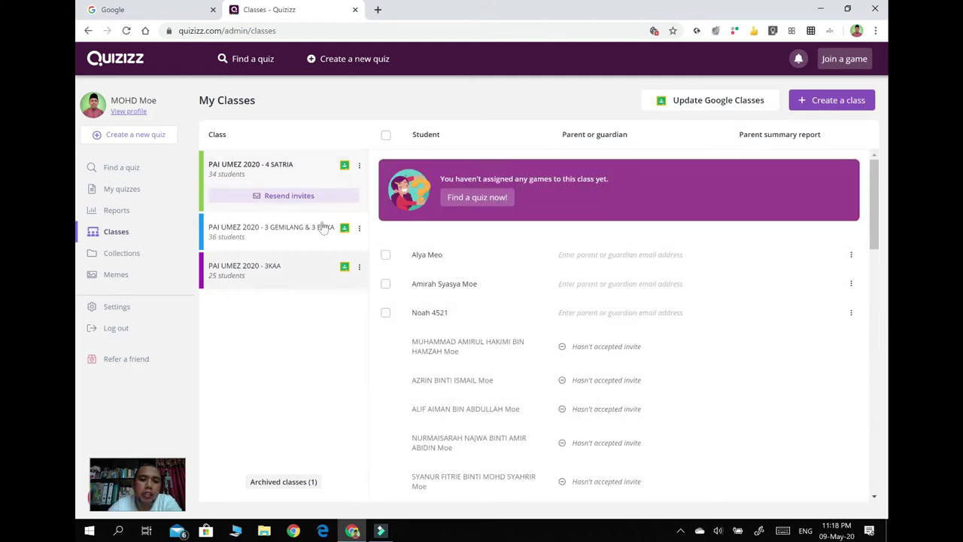
{"action": "left_click", "coordinate": [122, 167]}
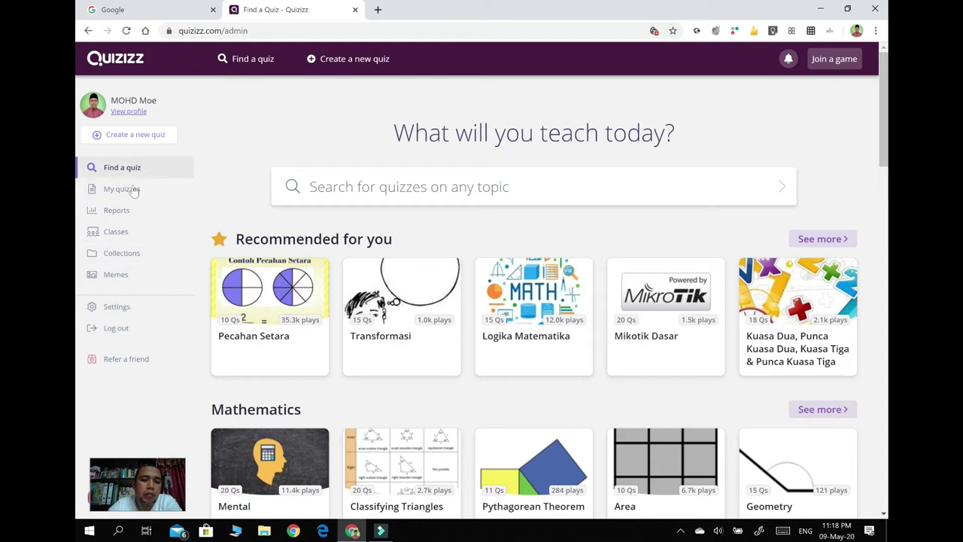
View the student lists of the PAI UMEZ 2020 classes 4 SATRIA, 3 GEMILANG & 3 ETIKA and 3KAA.
{"action": "left_click", "coordinate": [113, 235]}
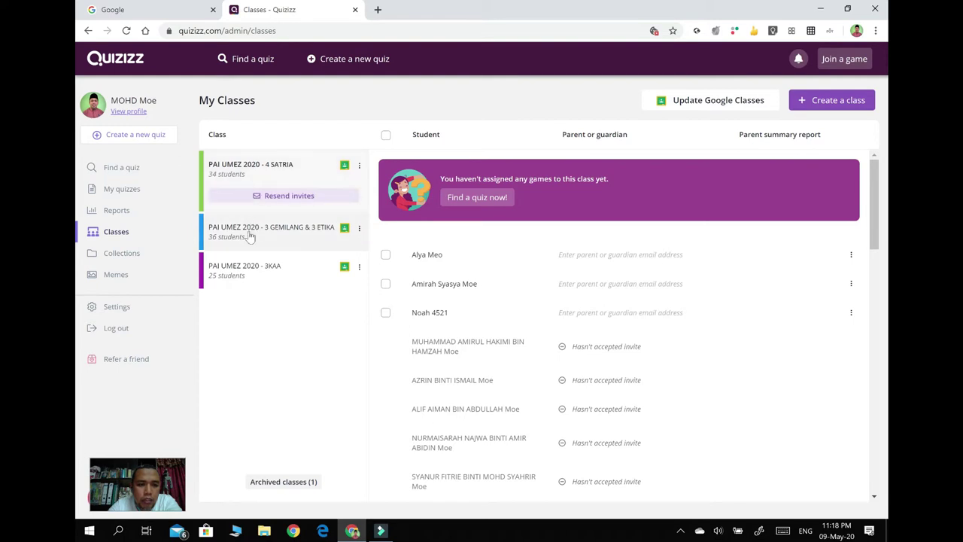
{"action": "left_click", "coordinate": [251, 234]}
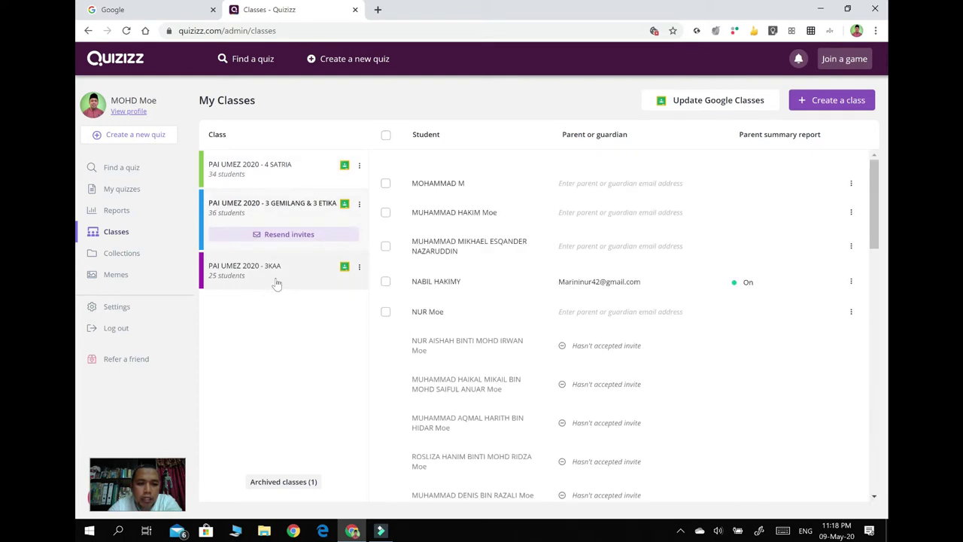
{"action": "left_click", "coordinate": [276, 283]}
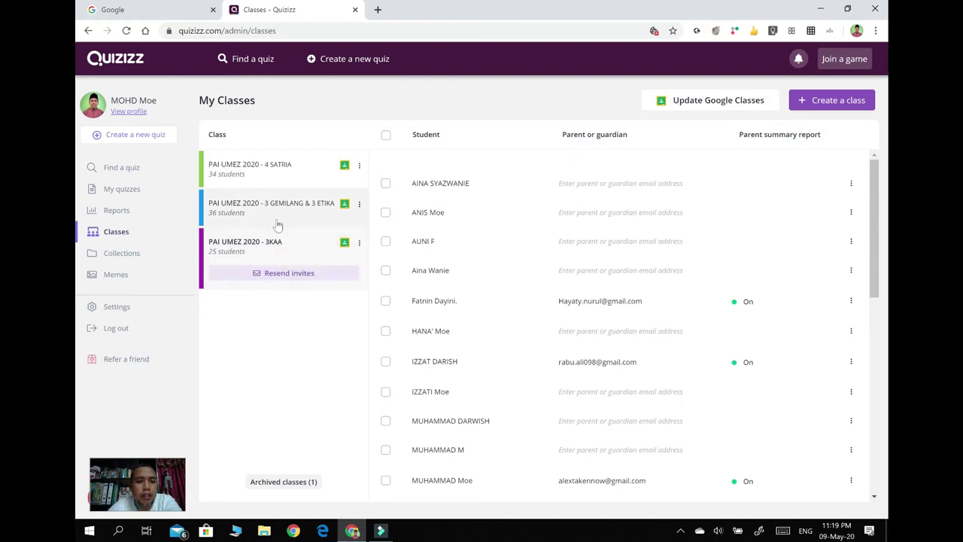
{"action": "left_click", "coordinate": [279, 177]}
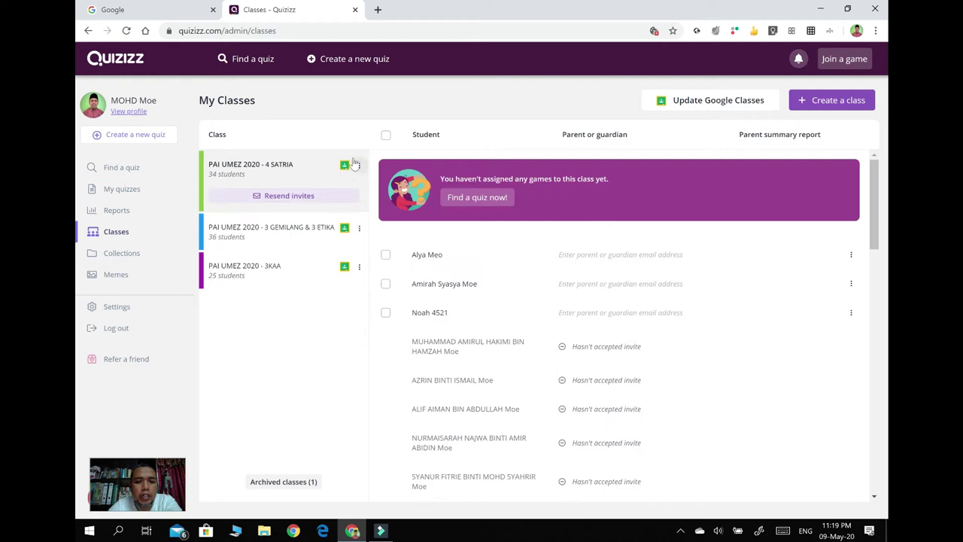
{"action": "left_click", "coordinate": [297, 226]}
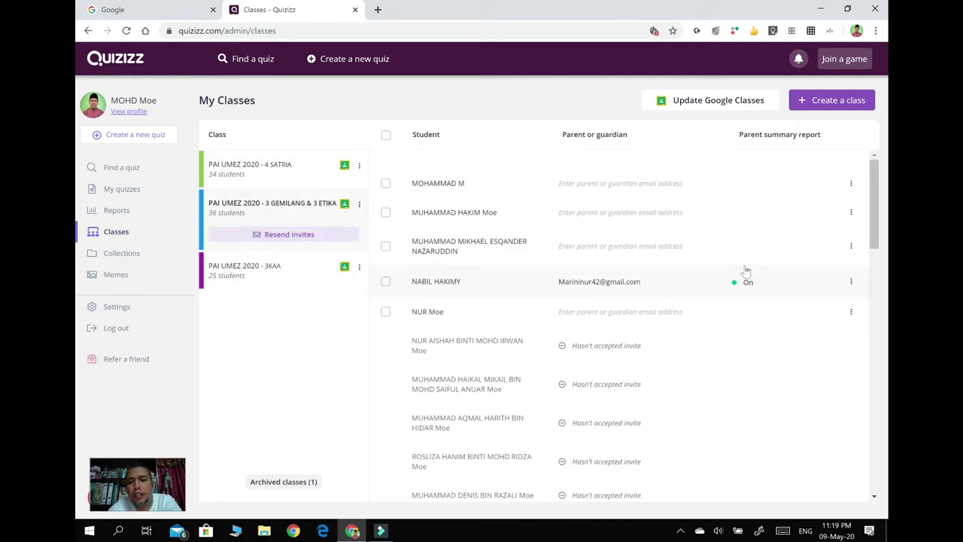
Start a new class and name it TESTING CLASS.
{"action": "left_click", "coordinate": [807, 104]}
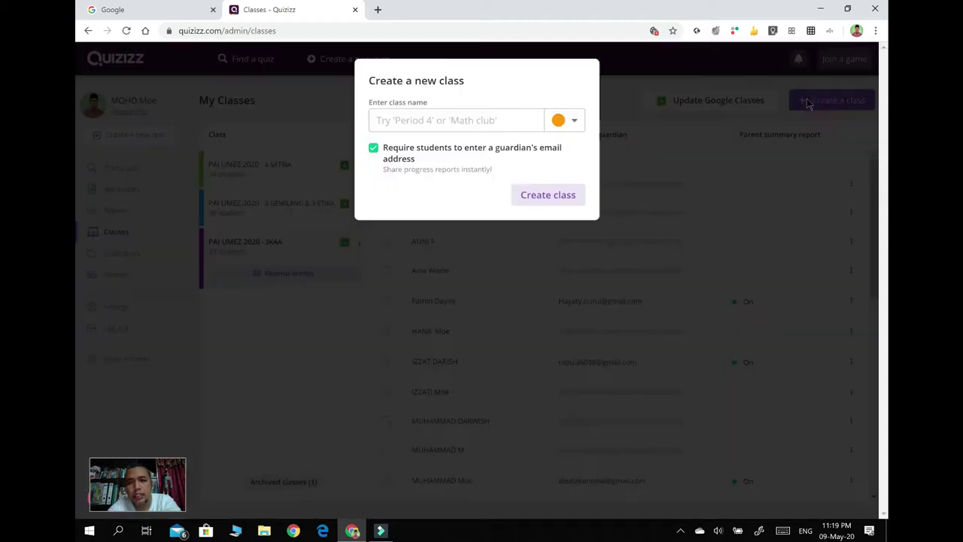
{"action": "left_click", "coordinate": [479, 127]}
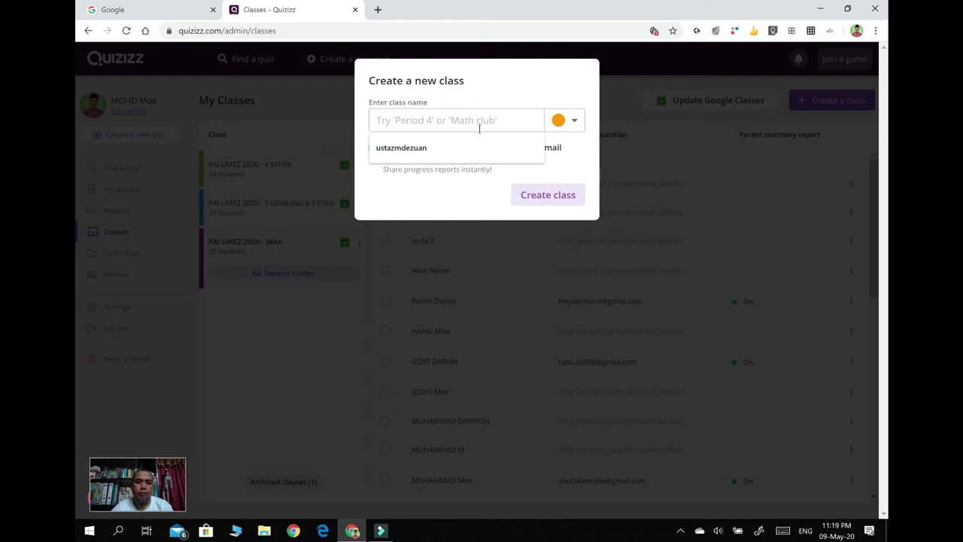
{"action": "left_click", "coordinate": [456, 202]}
{"action": "left_click", "coordinate": [391, 118]}
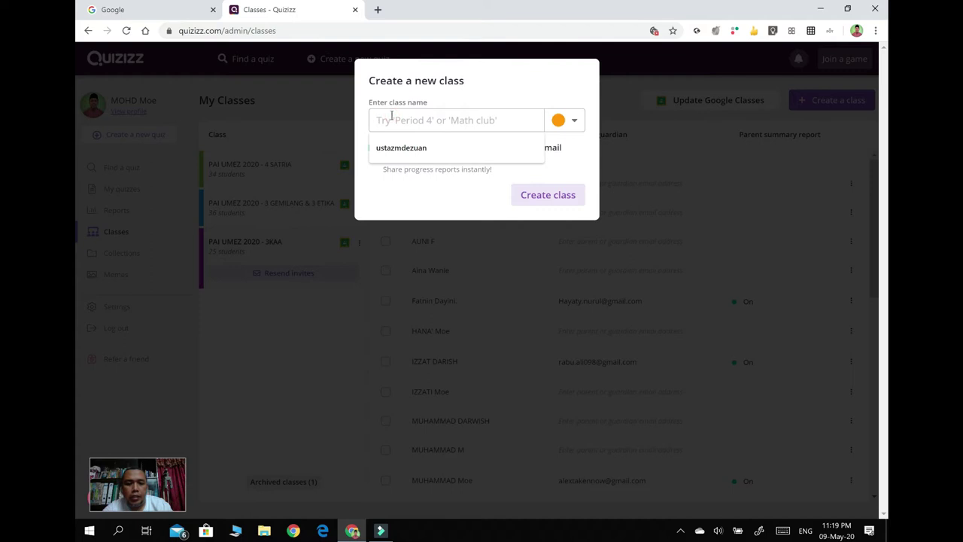
{"action": "type", "text": "TS"}
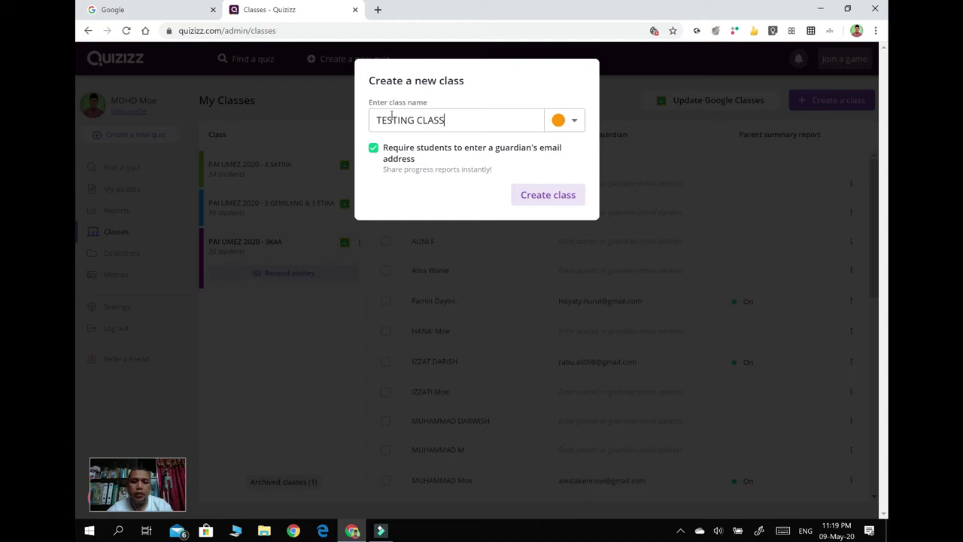
Set the class colour code to dark blue and create the class without requiring a guardian's email address.
{"action": "left_click", "coordinate": [572, 123]}
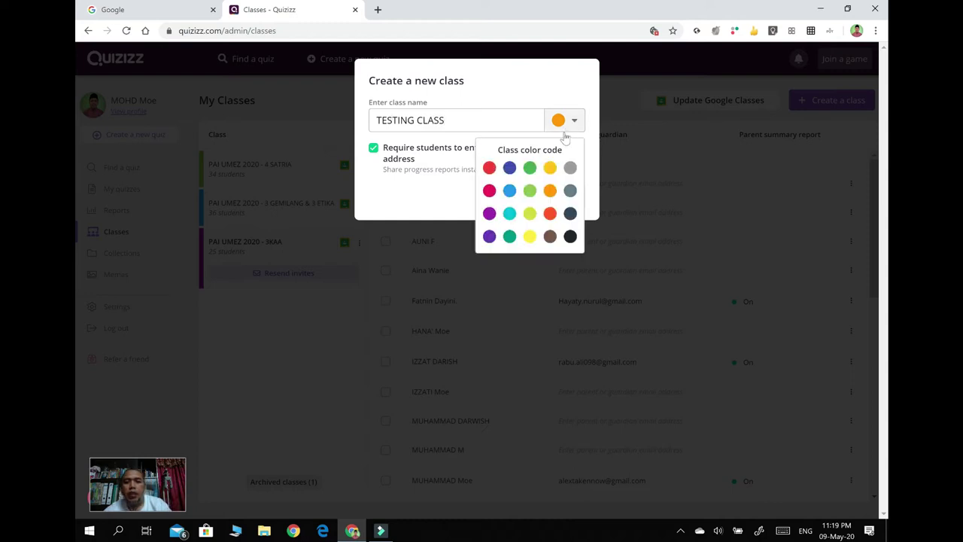
{"action": "left_click", "coordinate": [510, 168]}
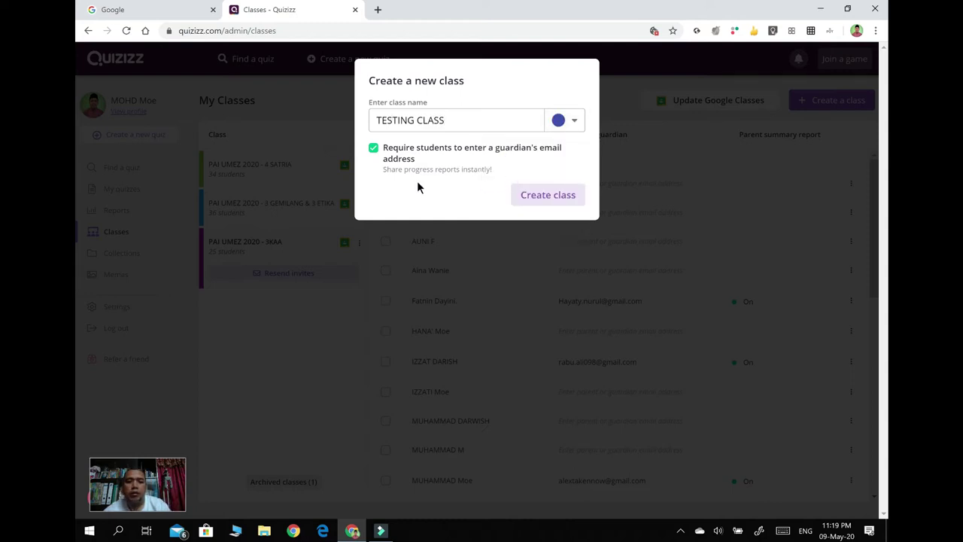
{"action": "left_click", "coordinate": [378, 152]}
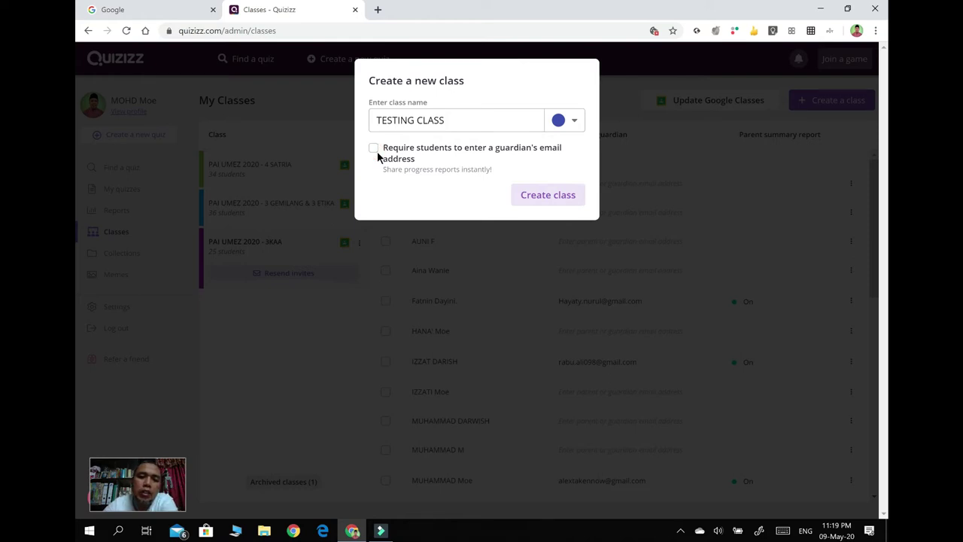
{"action": "left_click", "coordinate": [376, 150]}
{"action": "left_click", "coordinate": [374, 149]}
{"action": "left_click", "coordinate": [544, 201]}
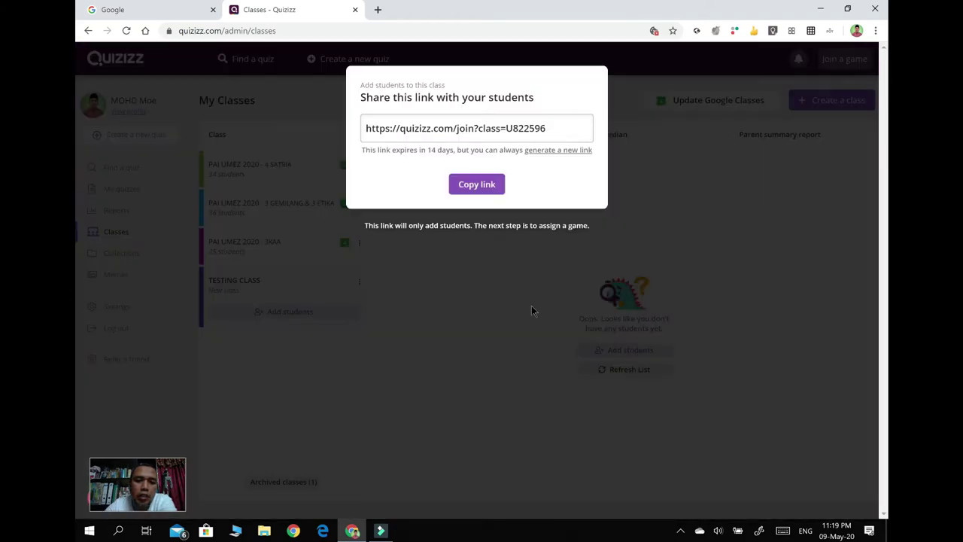
Copy the join link for adding students to TESTING CLASS and dismiss the sharing dialog.
{"action": "left_click_drag", "start_coordinate": [546, 132], "coordinate": [374, 127]}
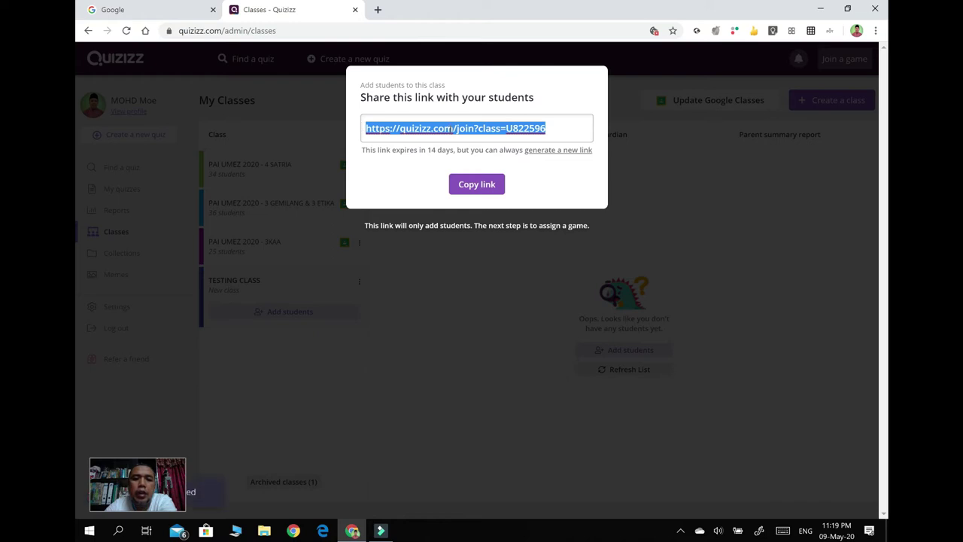
{"action": "right_click", "coordinate": [451, 130]}
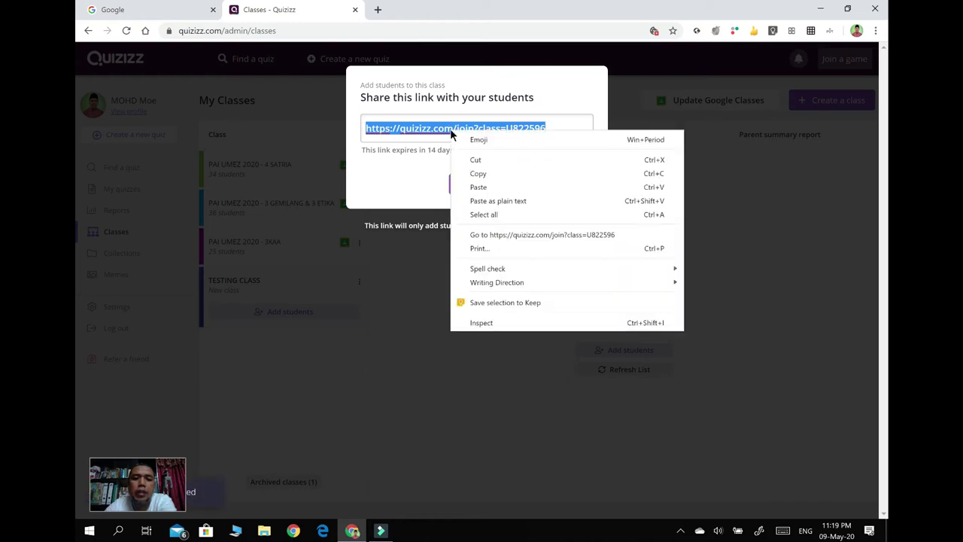
{"action": "left_click", "coordinate": [431, 184]}
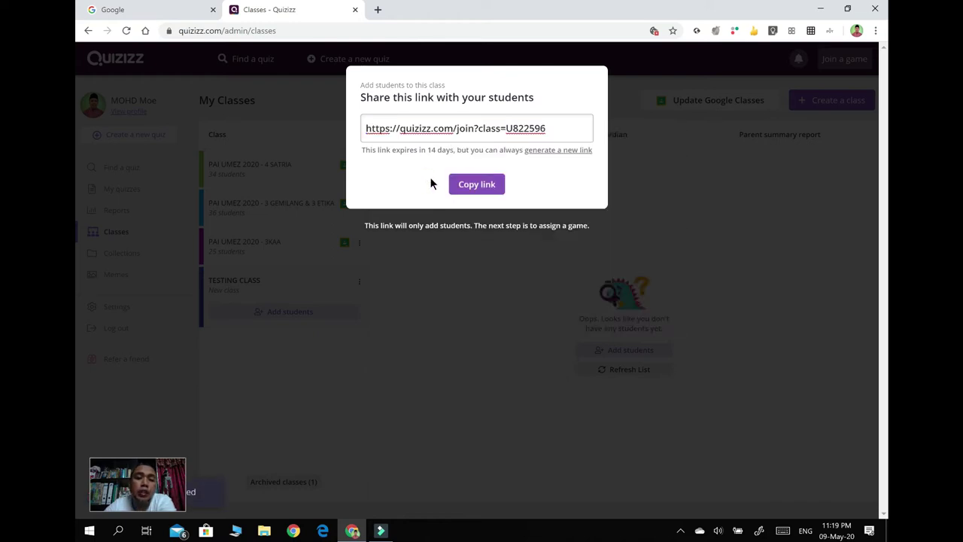
{"action": "left_click", "coordinate": [480, 185]}
{"action": "left_click", "coordinate": [694, 198]}
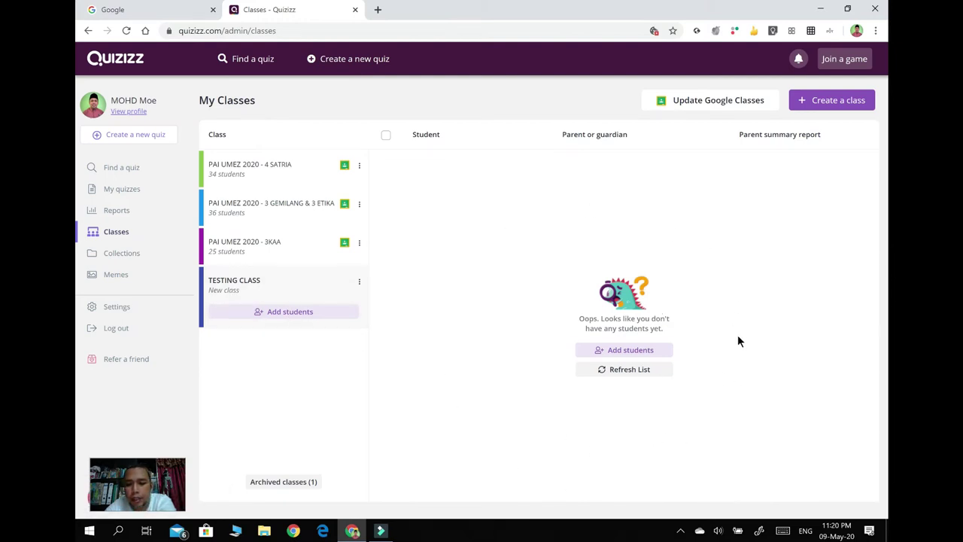
Reopen the student join link of the empty TESTING CLASS to view it, and close it again.
{"action": "left_click", "coordinate": [602, 351]}
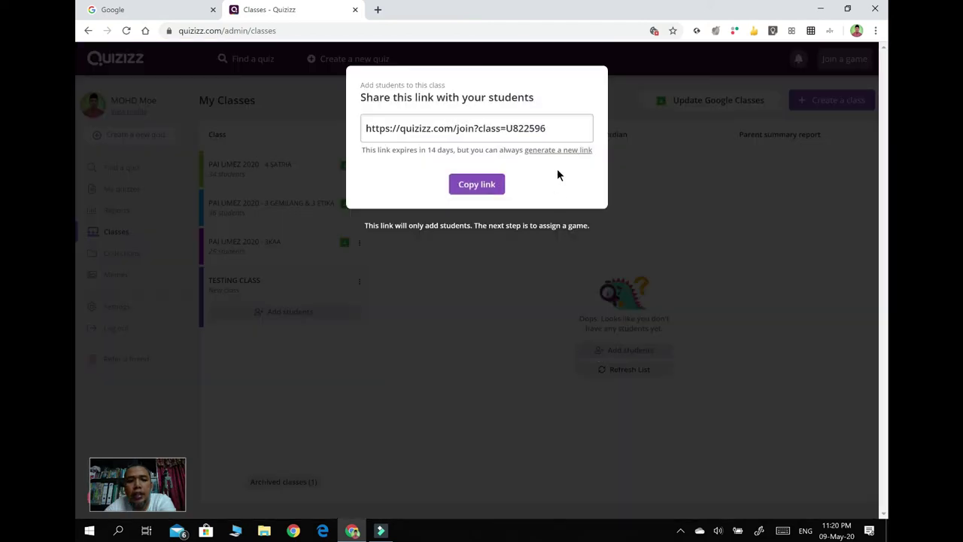
{"action": "left_click_drag", "start_coordinate": [561, 132], "coordinate": [351, 133]}
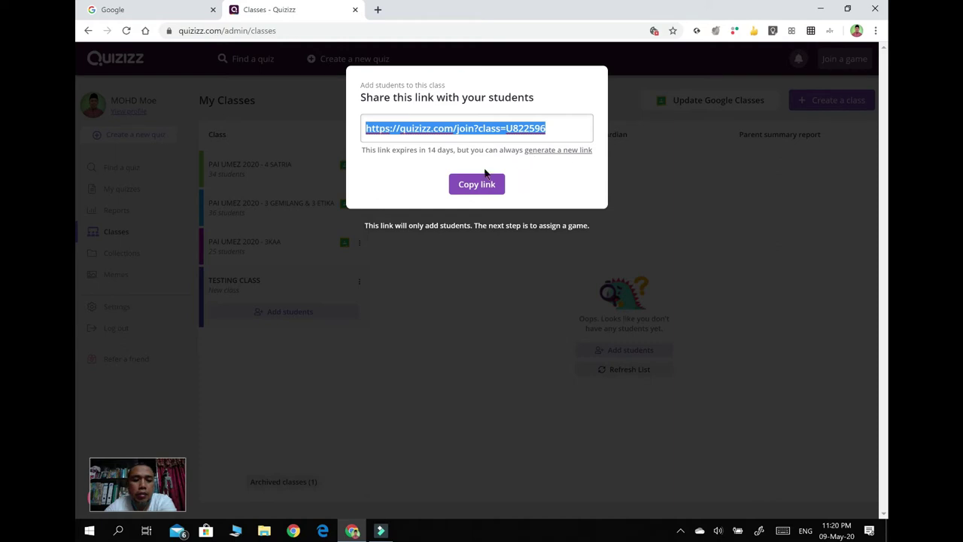
{"action": "left_click", "coordinate": [716, 228]}
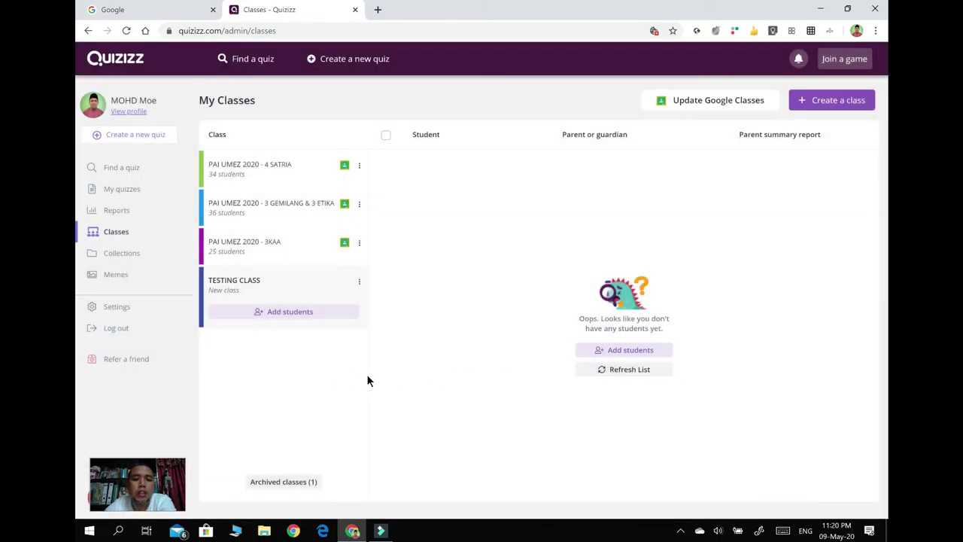
Import DEMO CLASS from Google Classroom along with the already selected PAI classes, and open its student list.
{"action": "left_click", "coordinate": [698, 107]}
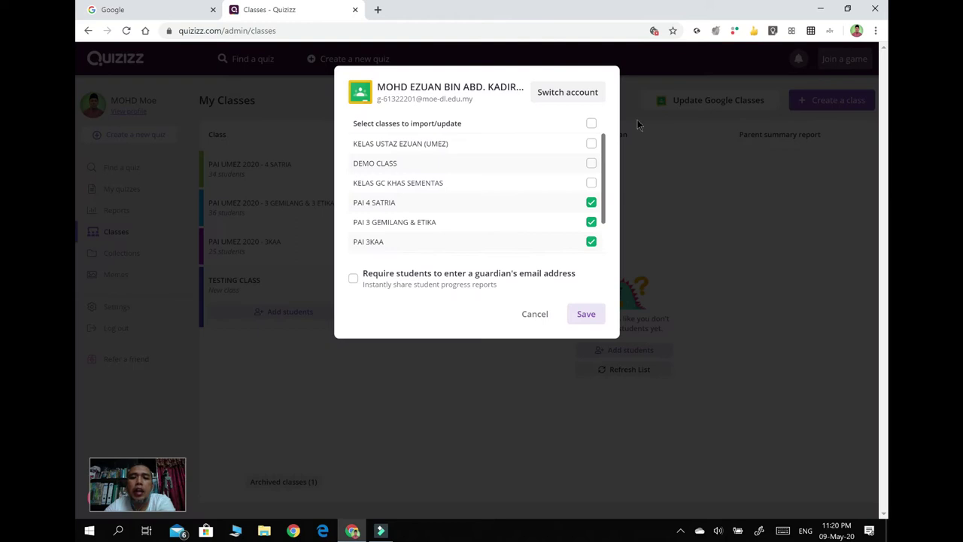
{"action": "left_click", "coordinate": [536, 316]}
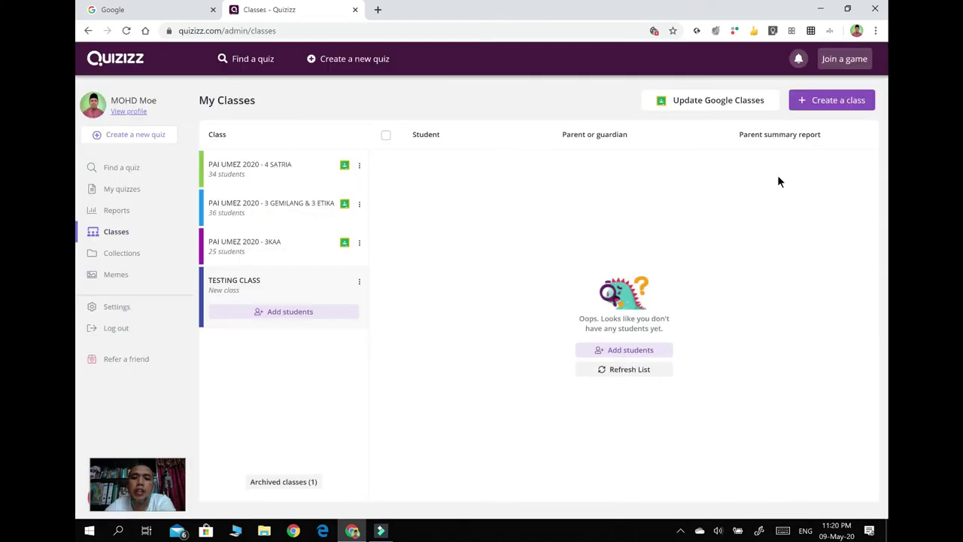
{"action": "left_click", "coordinate": [705, 109]}
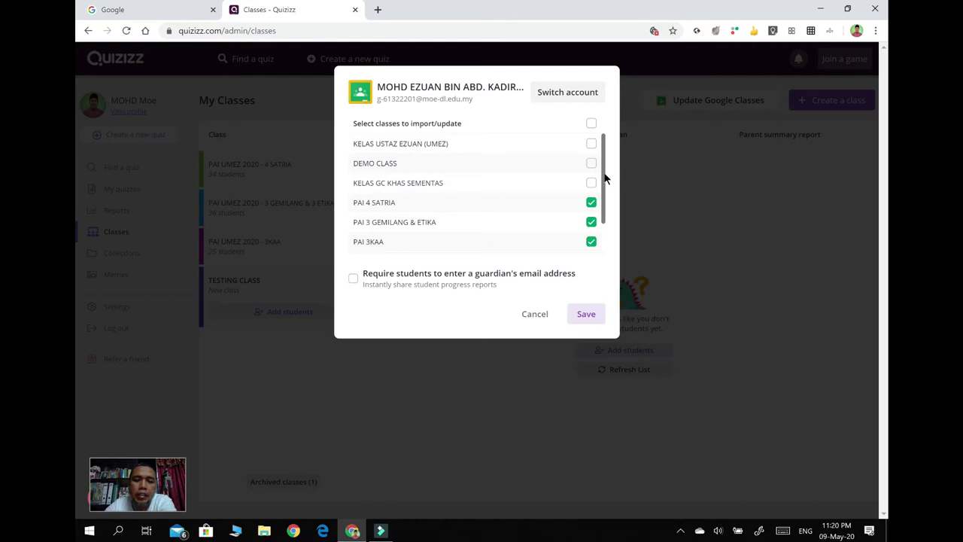
{"action": "left_click_drag", "start_coordinate": [604, 170], "coordinate": [603, 135]}
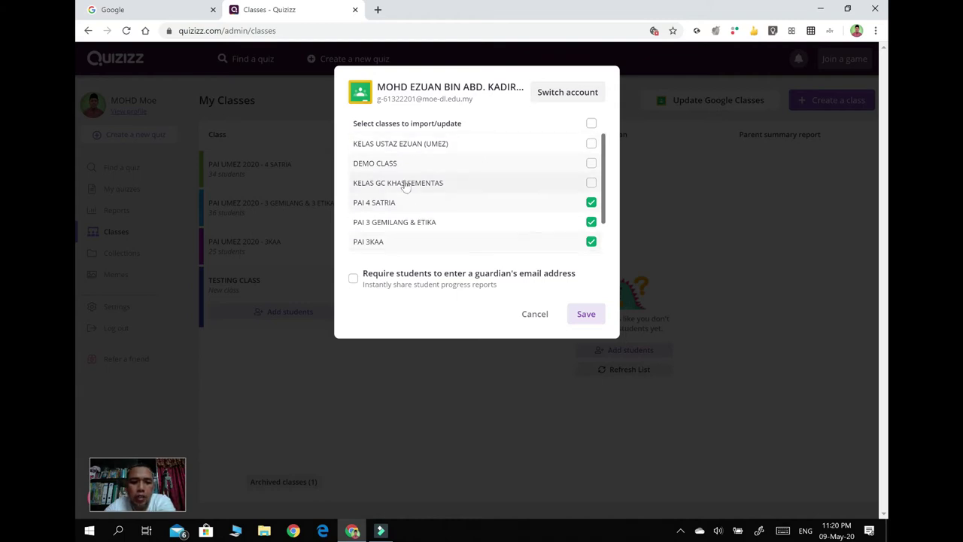
{"action": "left_click", "coordinate": [588, 164]}
{"action": "left_click", "coordinate": [591, 163]}
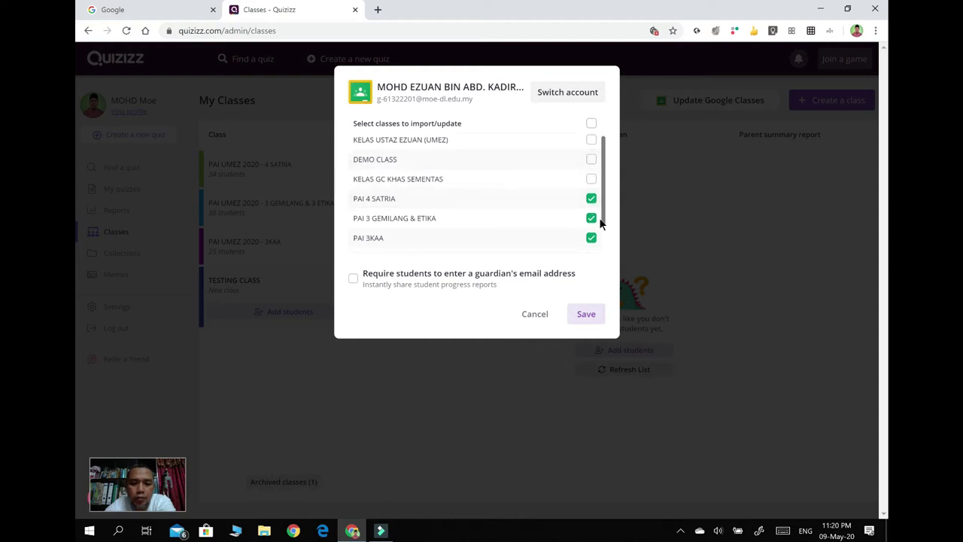
{"action": "scroll", "coordinate": [601, 196], "scroll_direction": "down", "scroll_amount": 1}
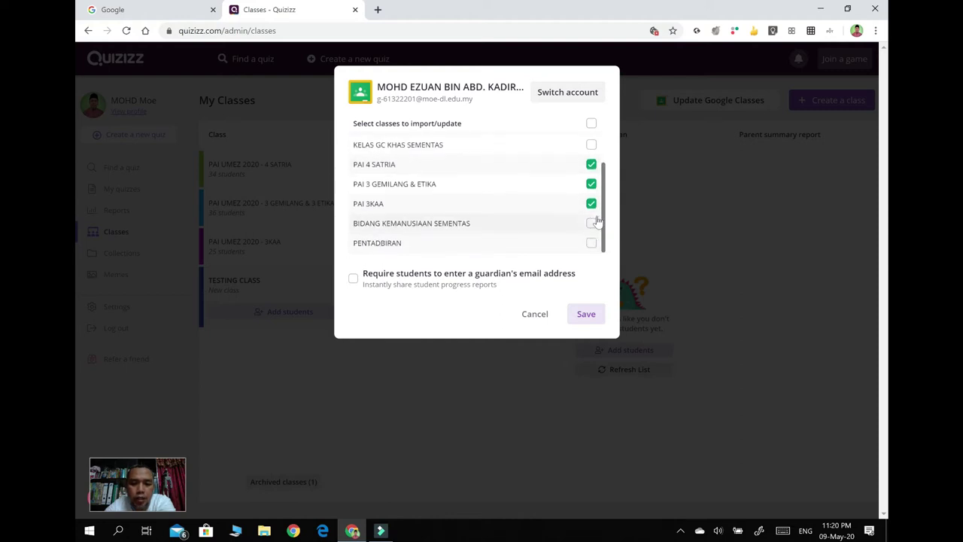
{"action": "left_click", "coordinate": [592, 165]}
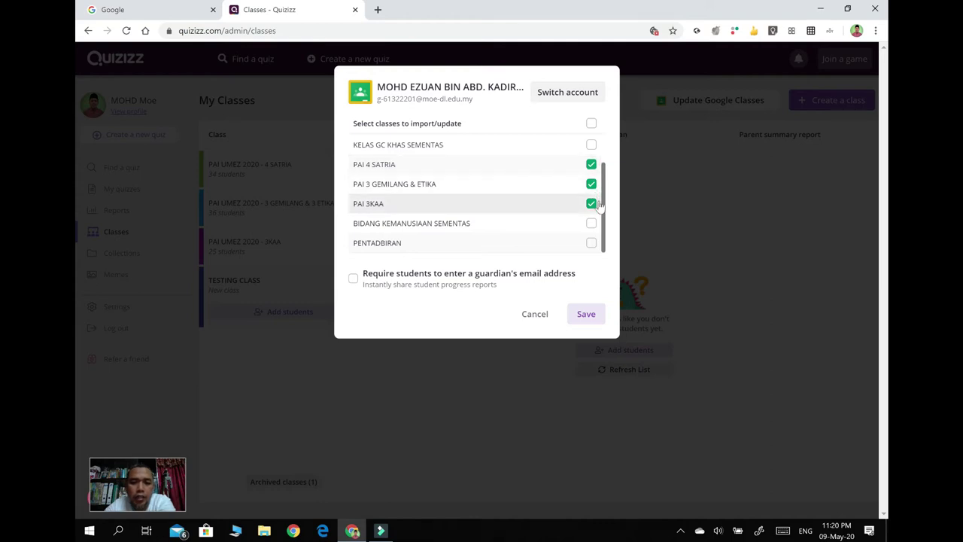
{"action": "scroll", "coordinate": [603, 203], "scroll_direction": "up", "scroll_amount": 1}
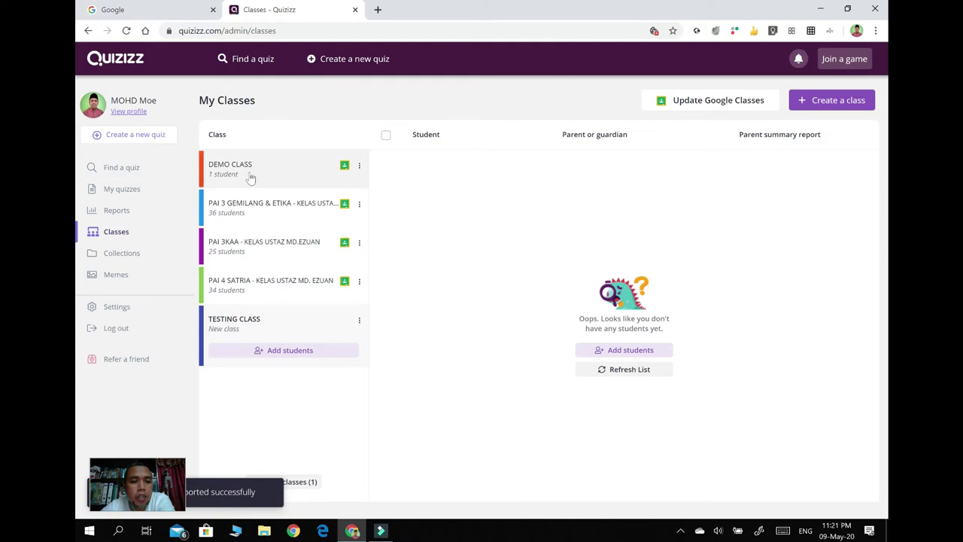
{"action": "left_click", "coordinate": [250, 176]}
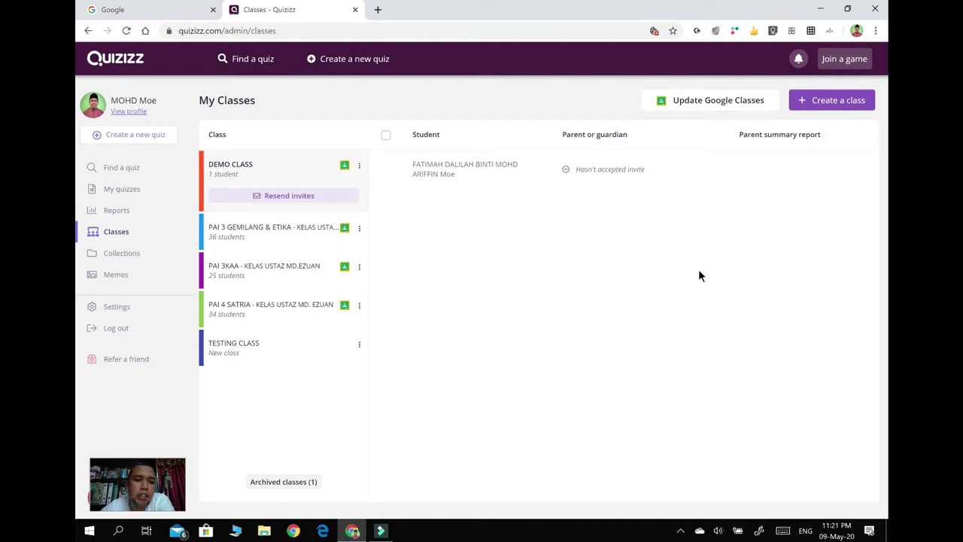
Create a new quiz named Kuiz Santai Nuzul Al-Quran with Religious Studies as its subject.
{"action": "left_click", "coordinate": [136, 135]}
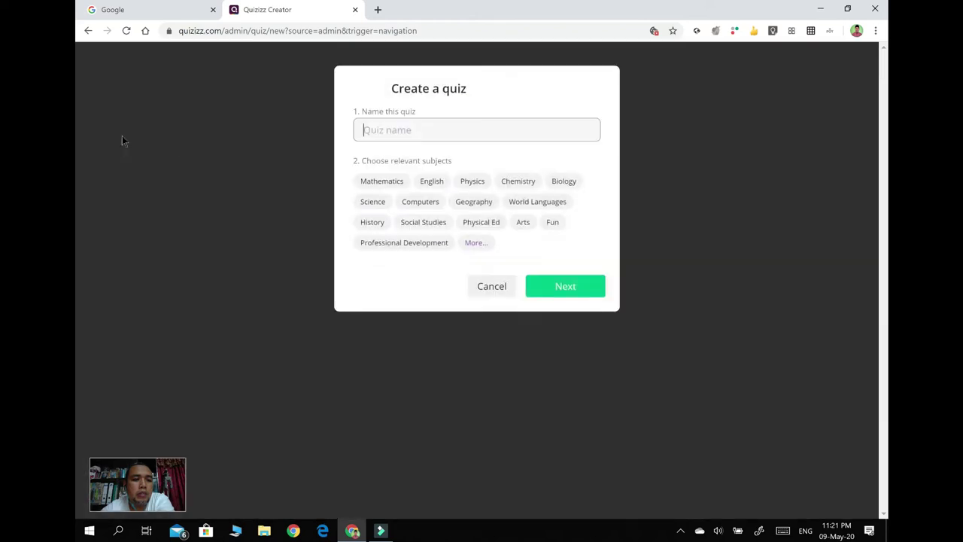
{"action": "type", "text": "k"}
{"action": "key", "text": "BackSpace"}
{"action": "type", "text": "Kuiz Santai Nuzul"}
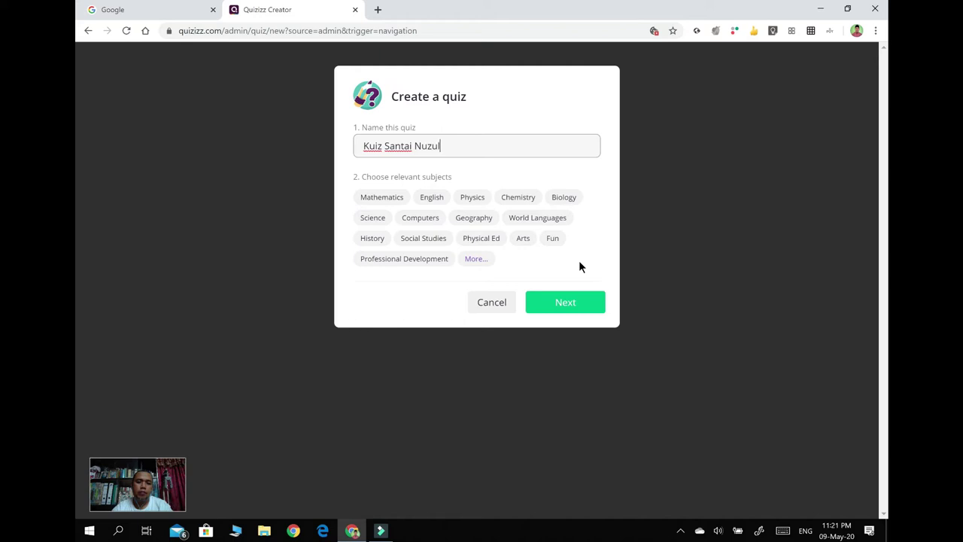
{"action": "type", "text": "uran"}
{"action": "left_click", "coordinate": [475, 259]}
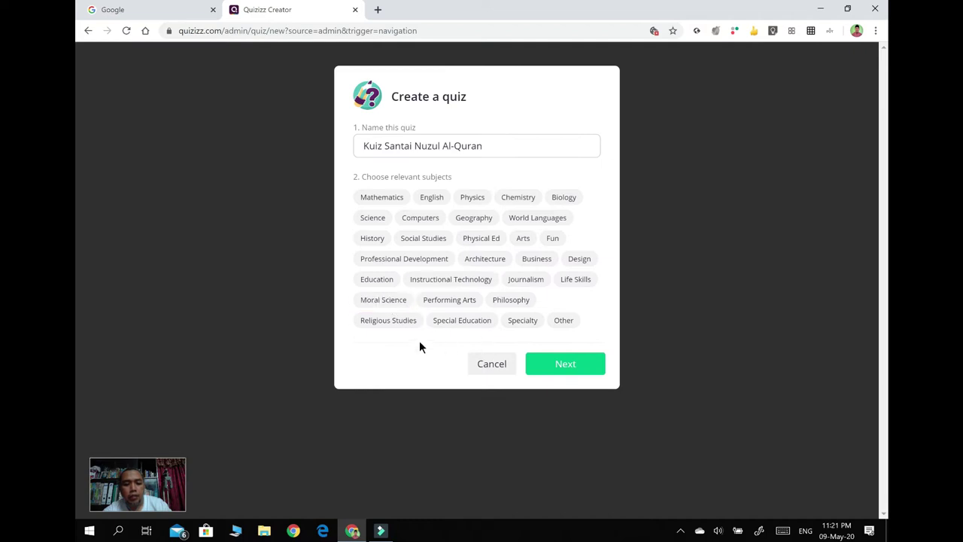
{"action": "left_click", "coordinate": [404, 329]}
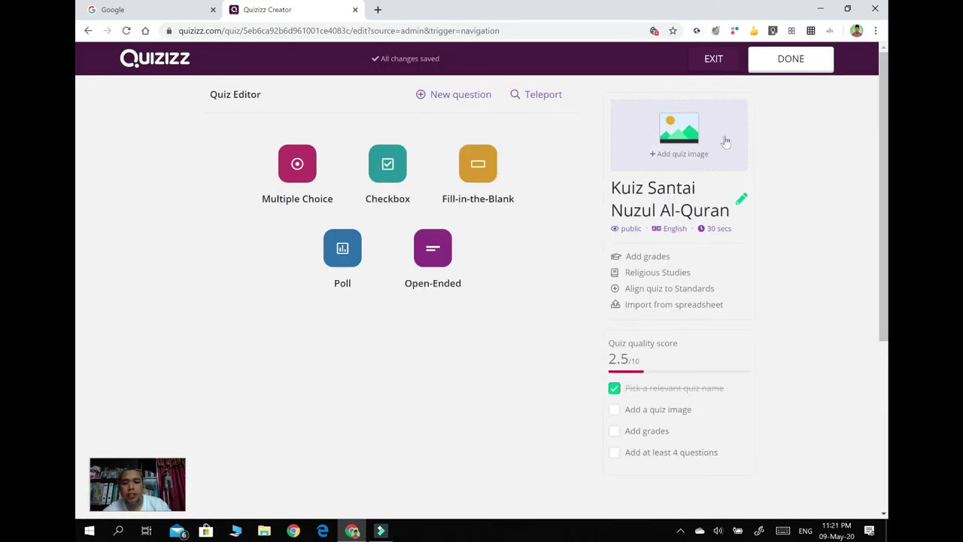
Open the quiz details for adding a title image, and search Google Images for al-quran in a new browser tab.
{"action": "left_click", "coordinate": [671, 139]}
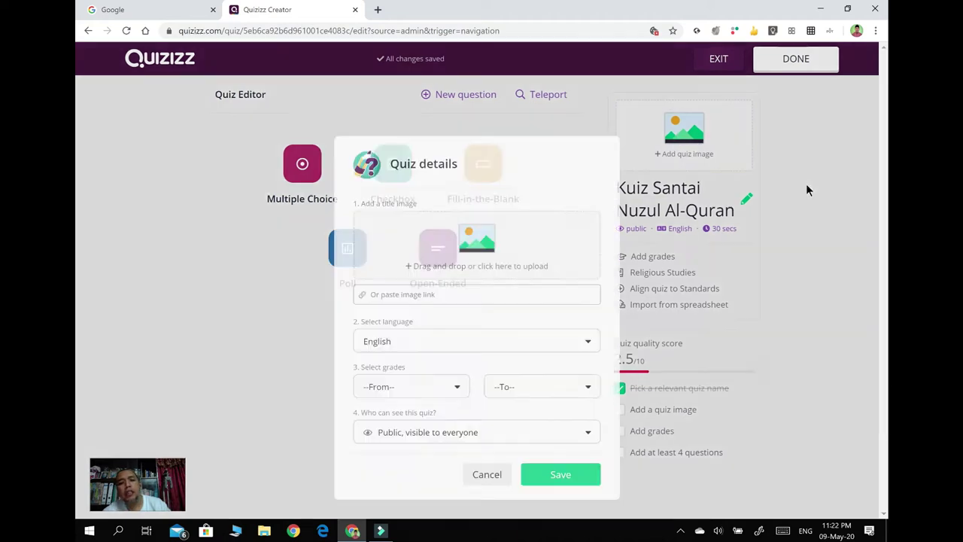
{"action": "left_click", "coordinate": [376, 10]}
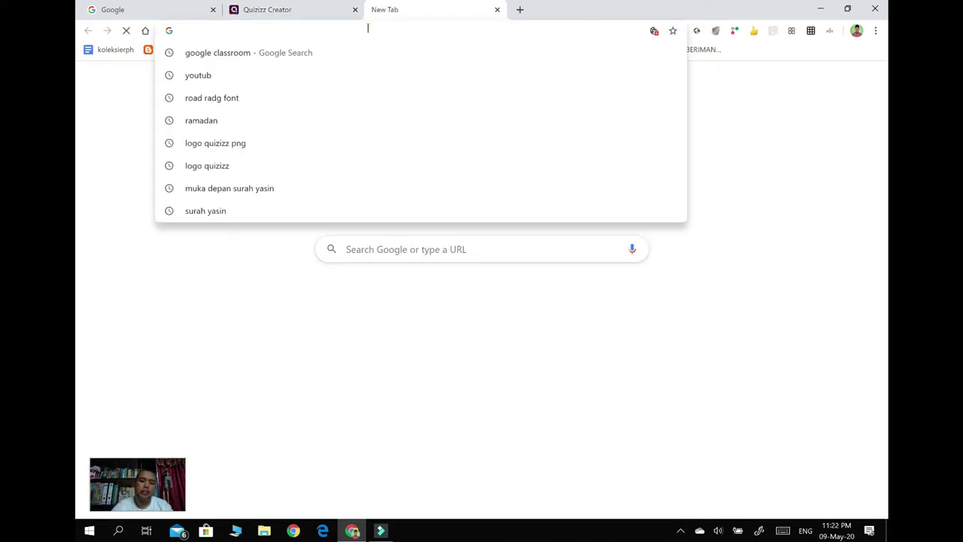
{"action": "type", "text": "Al-Quran"}
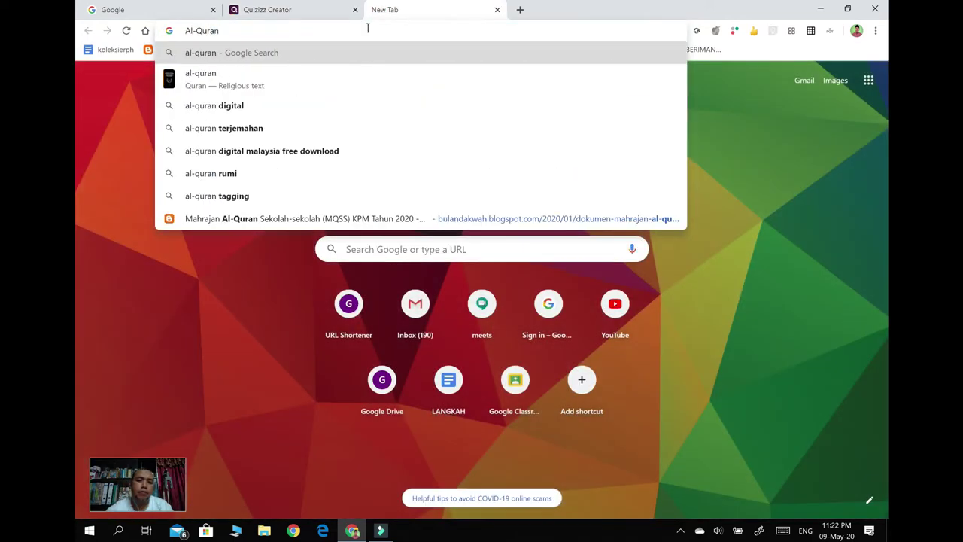
{"action": "left_click", "coordinate": [207, 81]}
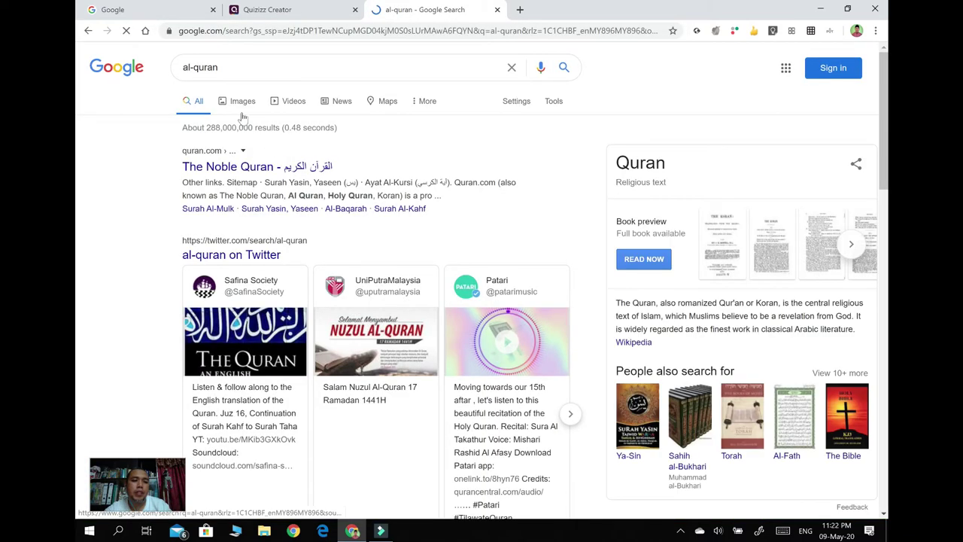
{"action": "left_click", "coordinate": [242, 102]}
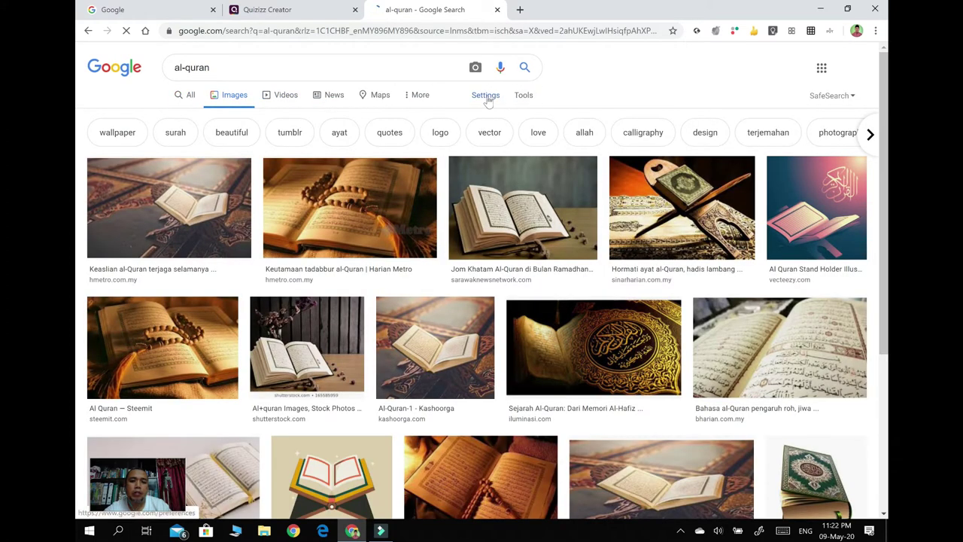
Filter the al-quran image results by usage rights to those labeled for reuse.
{"action": "left_click", "coordinate": [485, 98]}
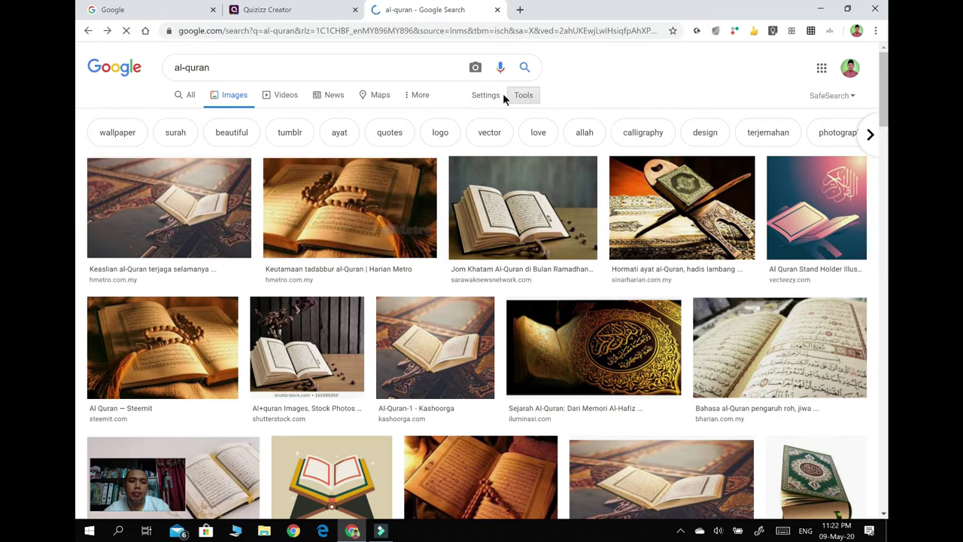
{"action": "left_click", "coordinate": [505, 95]}
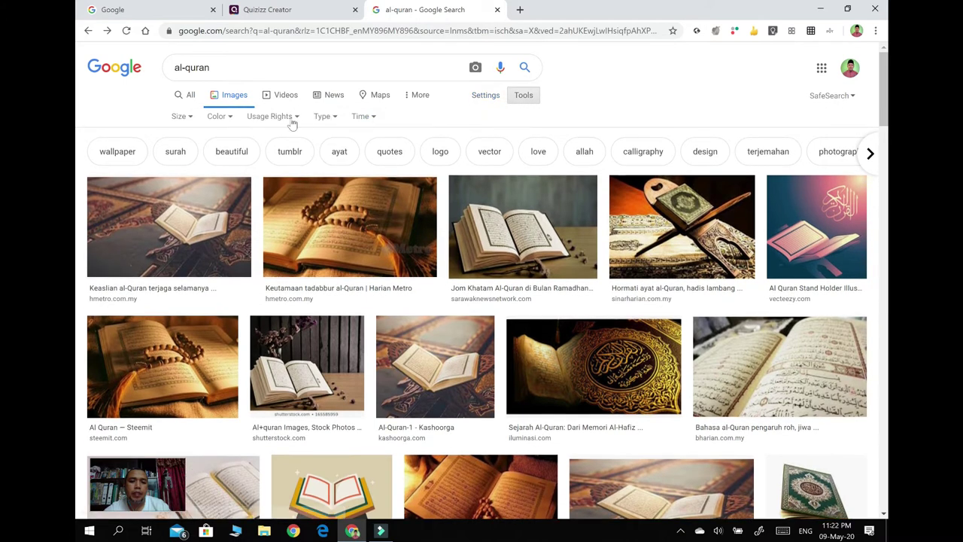
{"action": "left_click", "coordinate": [292, 120]}
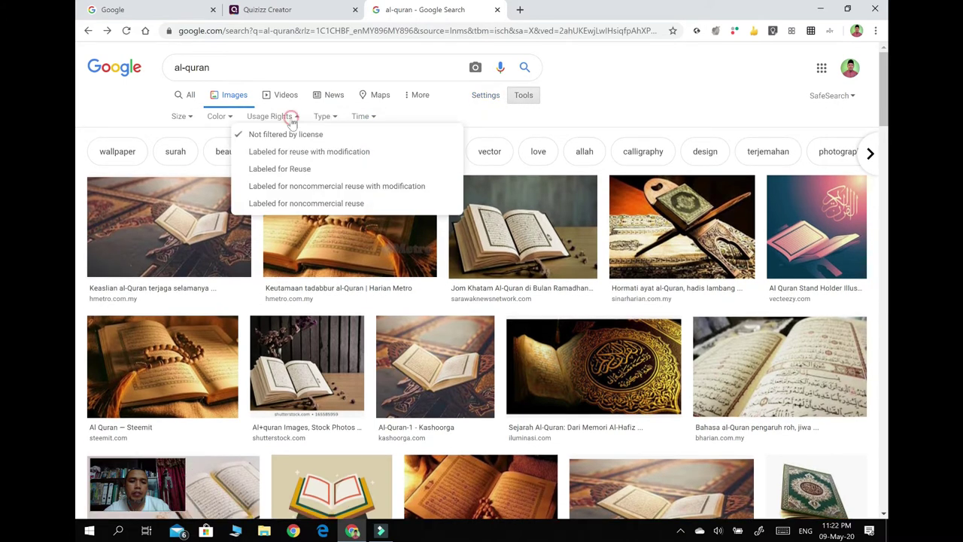
{"action": "left_click", "coordinate": [273, 170]}
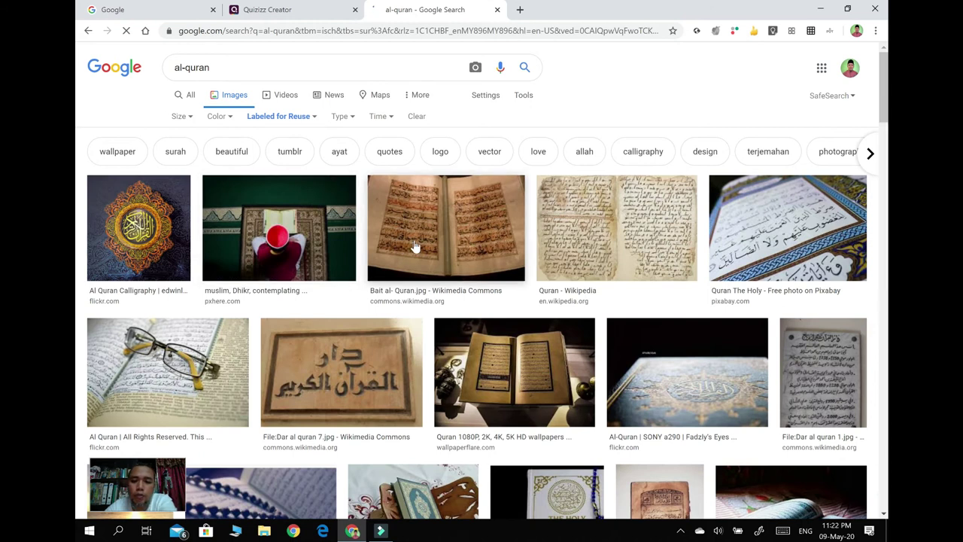
Save the Al Quran Calligraphy image from Flickr to the Desktop under the file name download.
{"action": "left_click", "coordinate": [149, 241]}
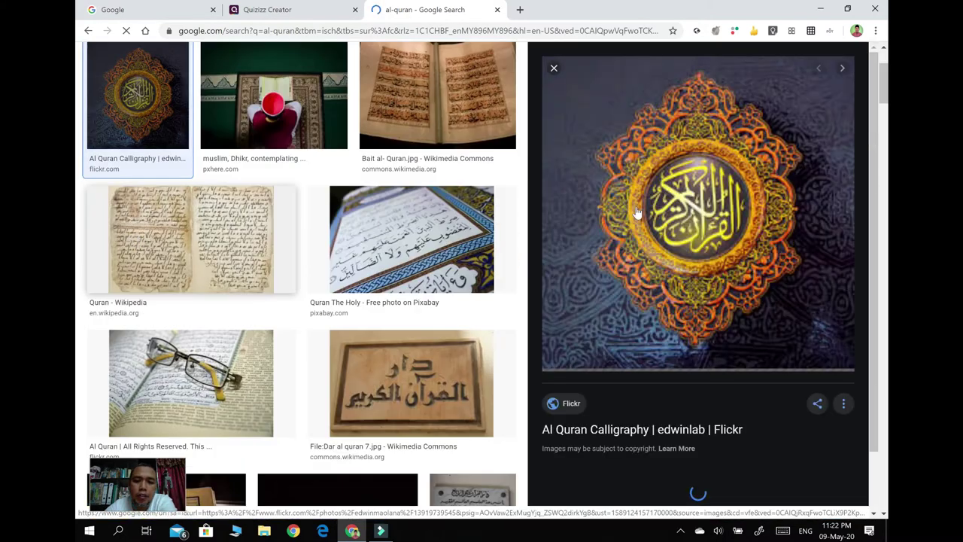
{"action": "right_click", "coordinate": [660, 176]}
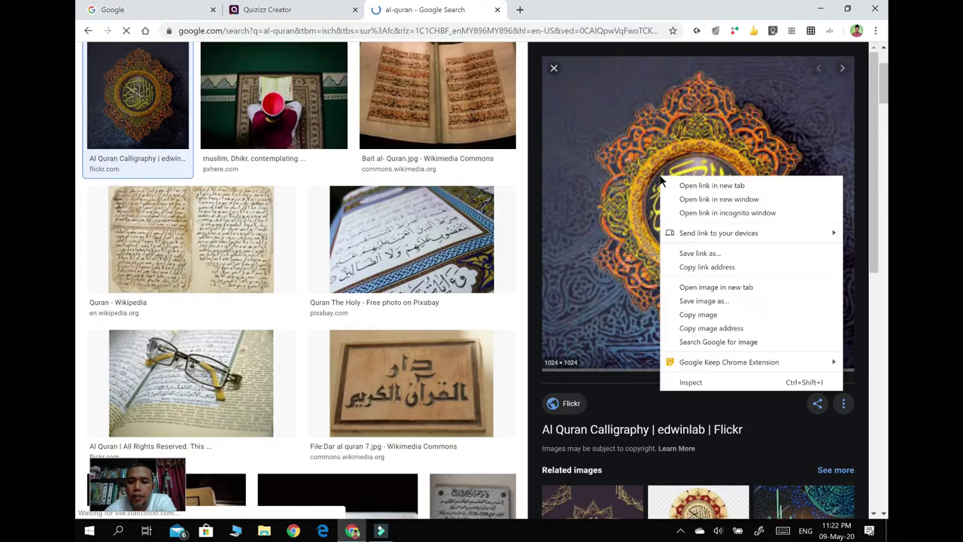
{"action": "left_click", "coordinate": [701, 301]}
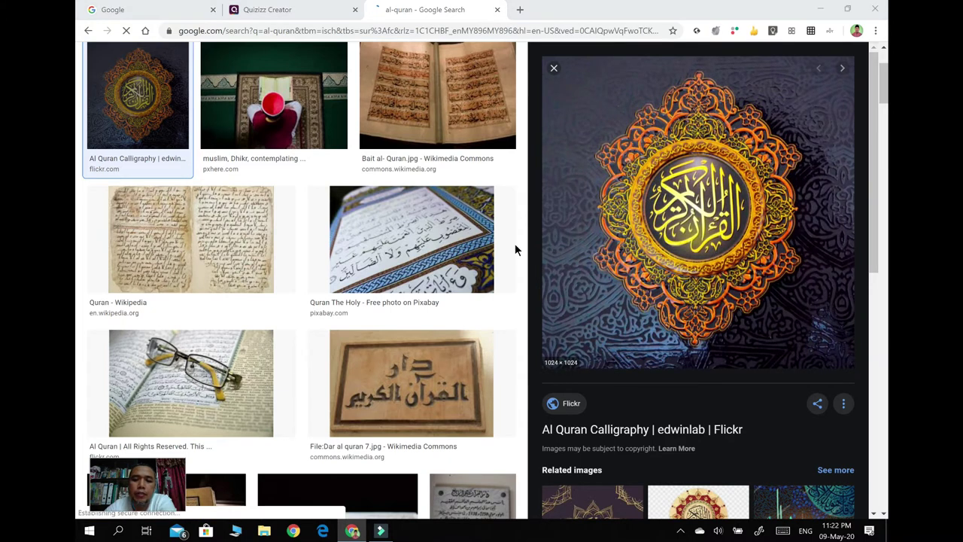
{"action": "left_click", "coordinate": [397, 347]}
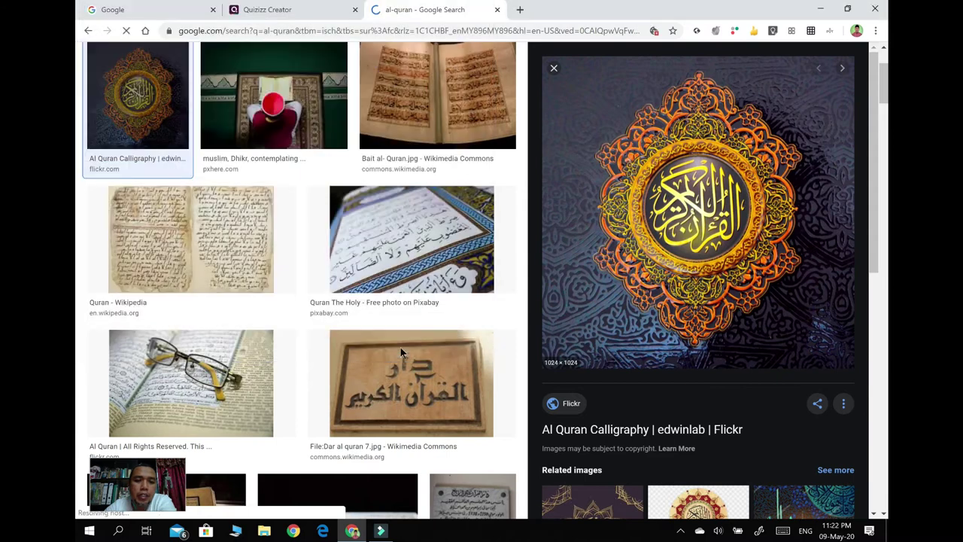
Return to the Quizizz quiz details and upload the download image from the Desktop as the title image.
{"action": "left_click", "coordinate": [267, 9]}
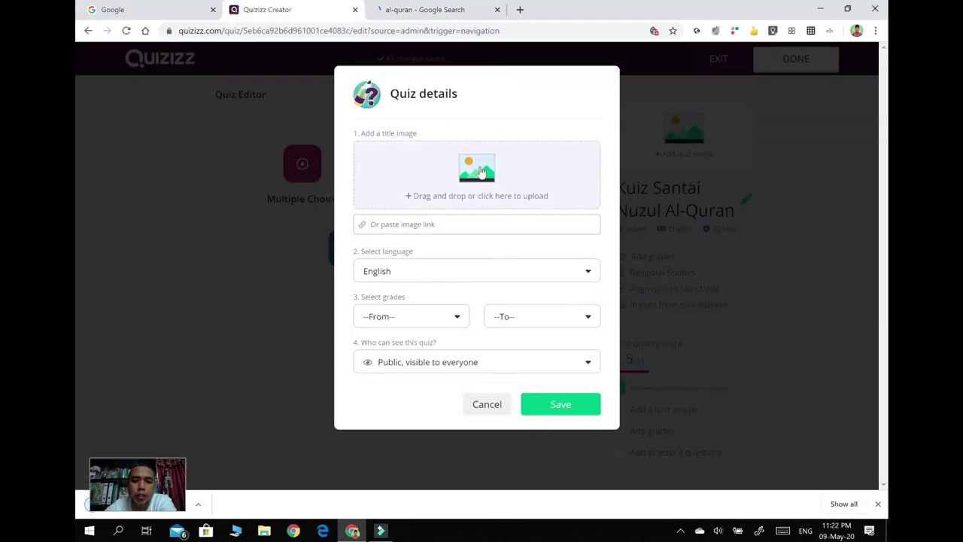
{"action": "left_click", "coordinate": [482, 172]}
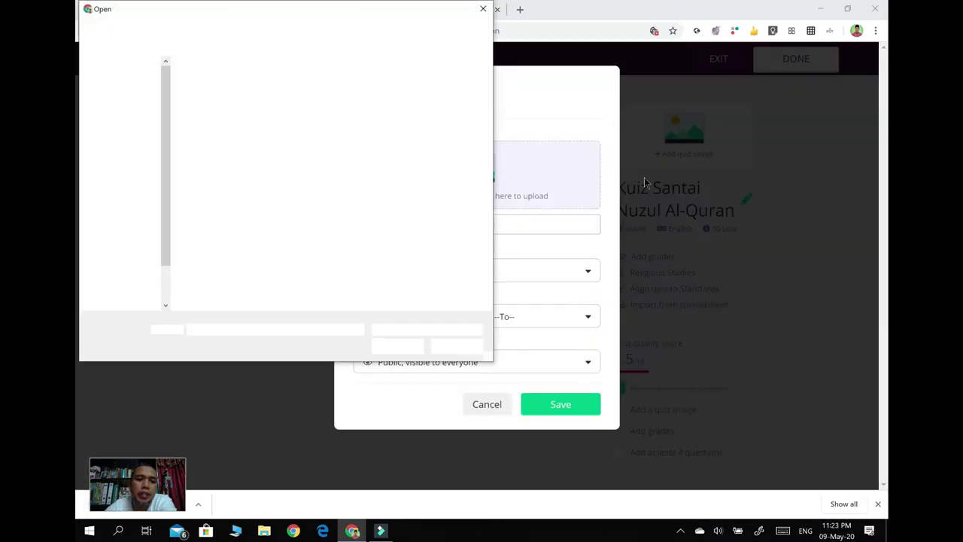
{"action": "left_click", "coordinate": [213, 192]}
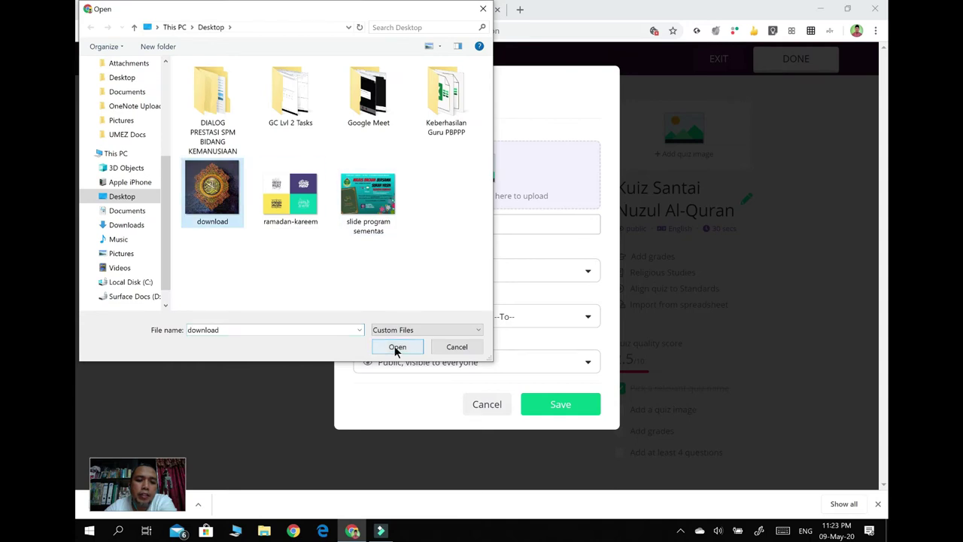
{"action": "left_click", "coordinate": [397, 347]}
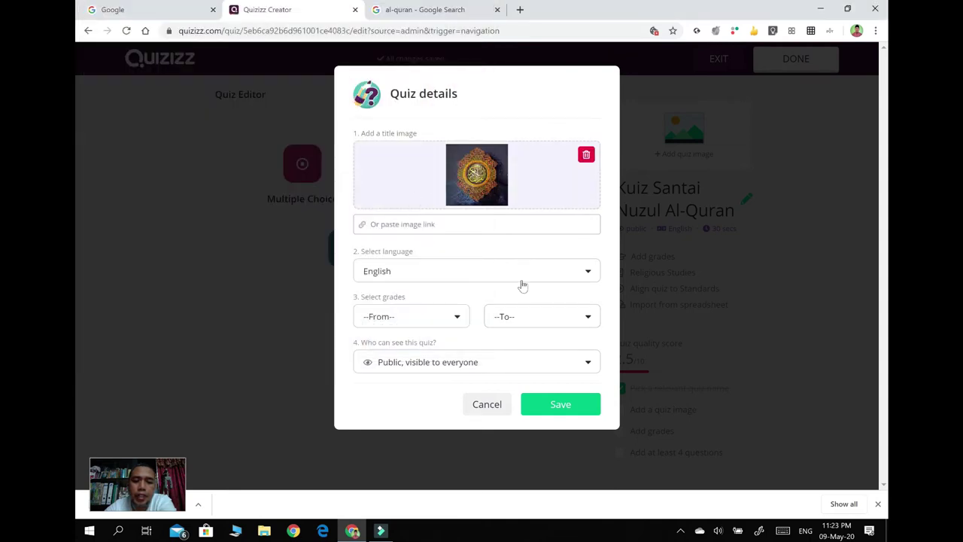
Set the quiz language to Malay.
{"action": "left_click", "coordinate": [383, 277]}
{"action": "scroll", "coordinate": [425, 316], "scroll_direction": "down", "scroll_amount": 3}
{"action": "scroll", "coordinate": [430, 319], "scroll_direction": "down", "scroll_amount": 10}
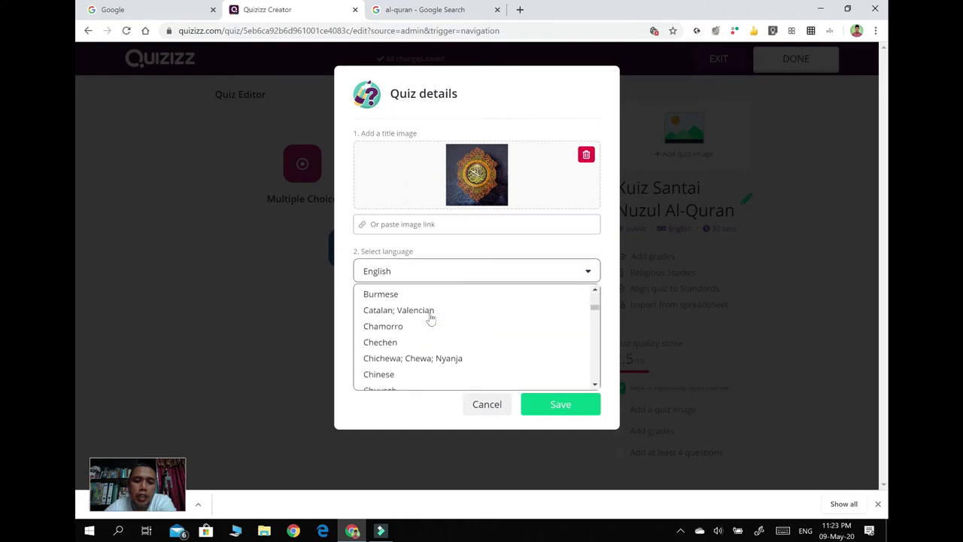
{"action": "scroll", "coordinate": [430, 324], "scroll_direction": "down", "scroll_amount": 8}
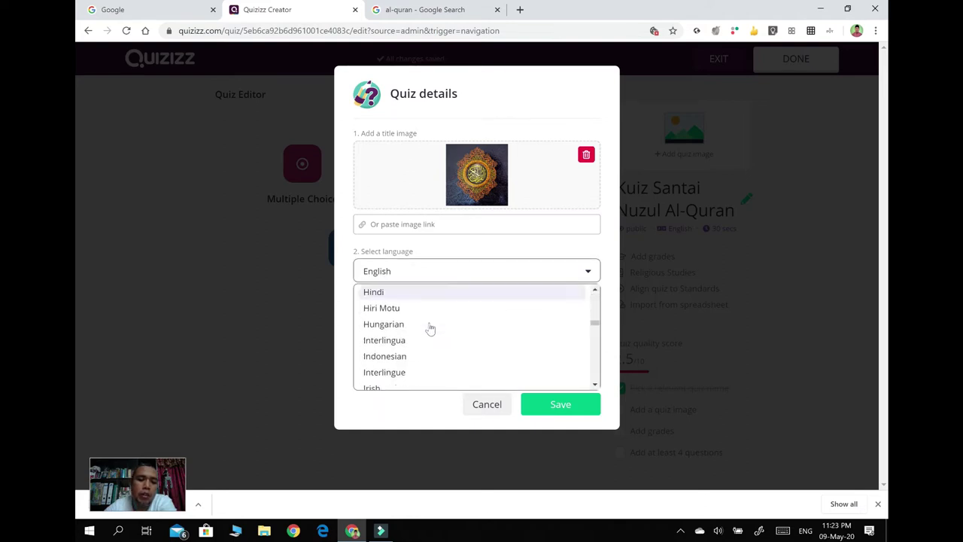
{"action": "scroll", "coordinate": [430, 331], "scroll_direction": "down", "scroll_amount": 5}
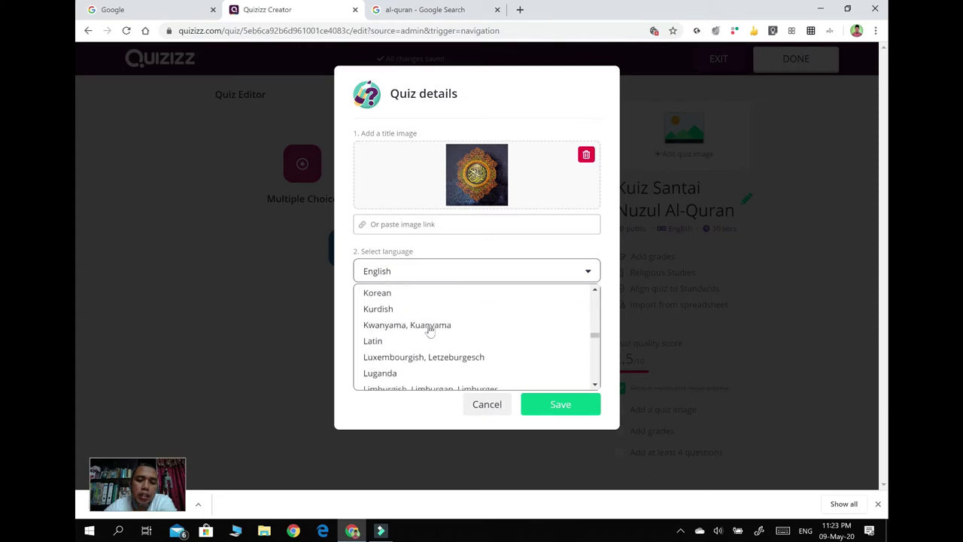
{"action": "left_click", "coordinate": [382, 348]}
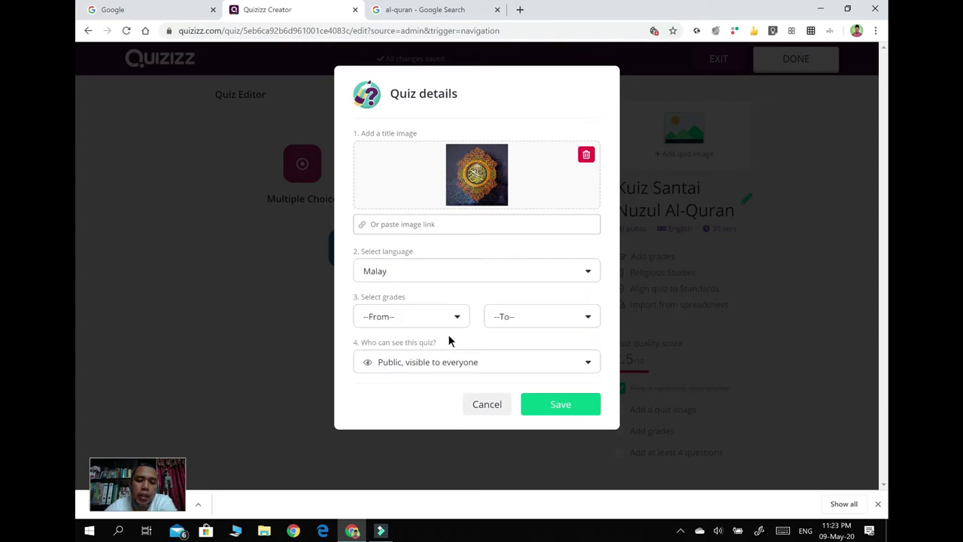
Set the quiz grade range to 12th, keep it public, and save the quiz details.
{"action": "left_click", "coordinate": [459, 323]}
{"action": "scroll", "coordinate": [438, 389], "scroll_direction": "down", "scroll_amount": 2}
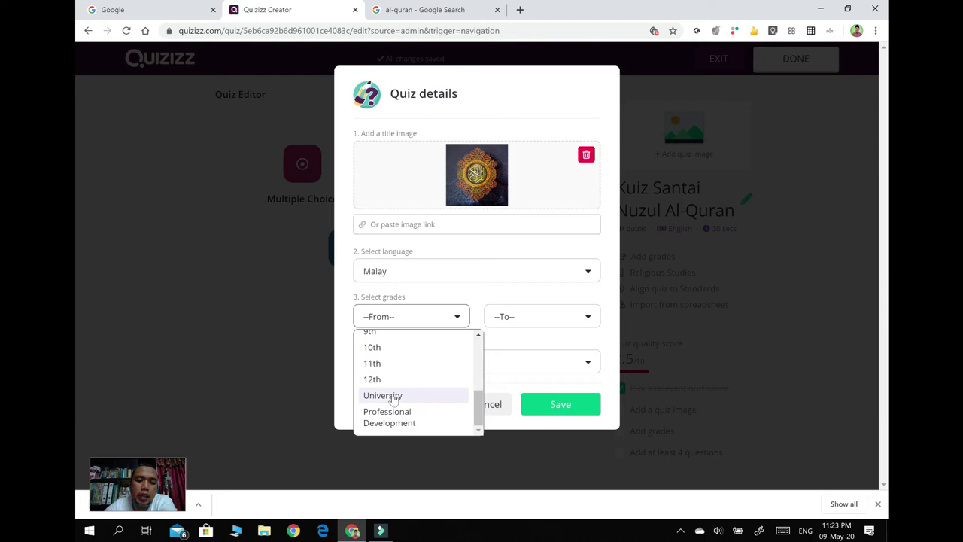
{"action": "left_click", "coordinate": [374, 380]}
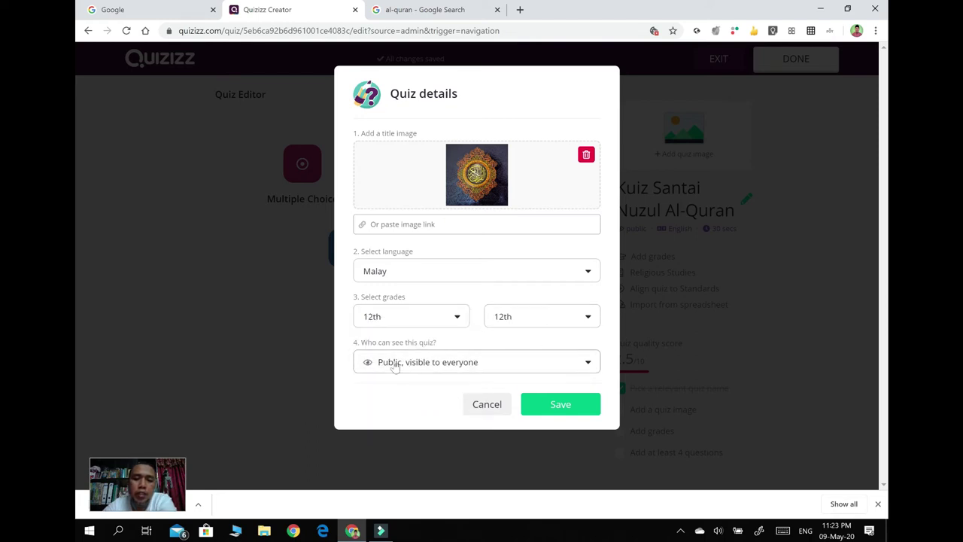
{"action": "left_click", "coordinate": [464, 364]}
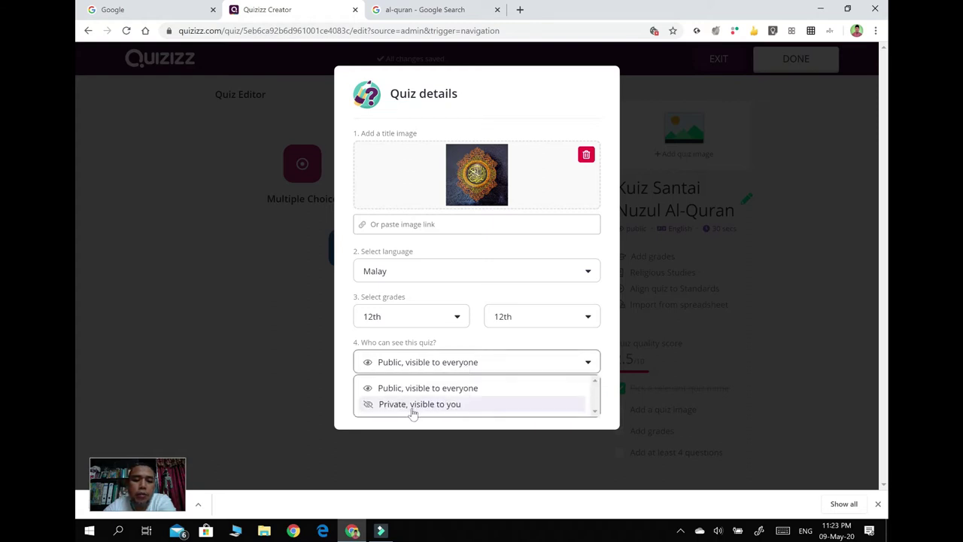
{"action": "left_click", "coordinate": [529, 340]}
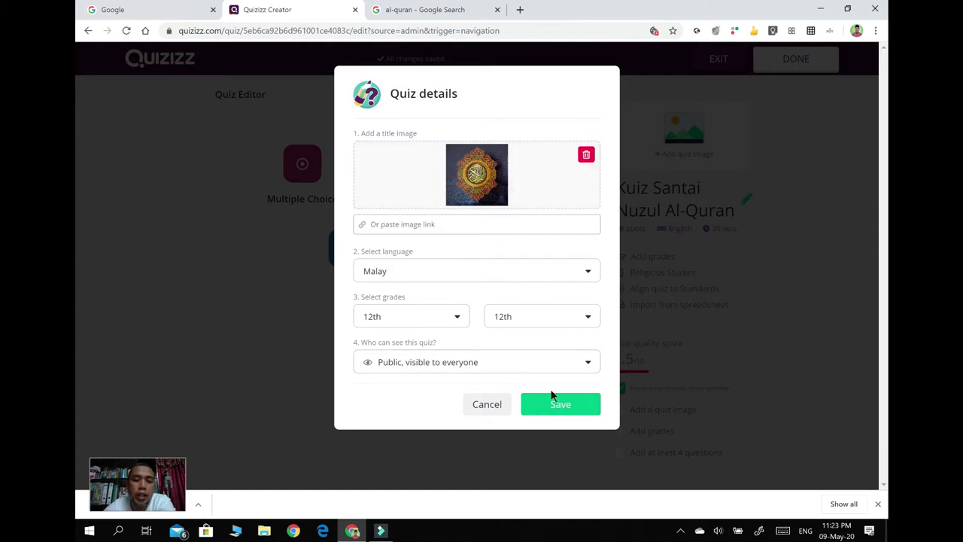
{"action": "left_click", "coordinate": [565, 414]}
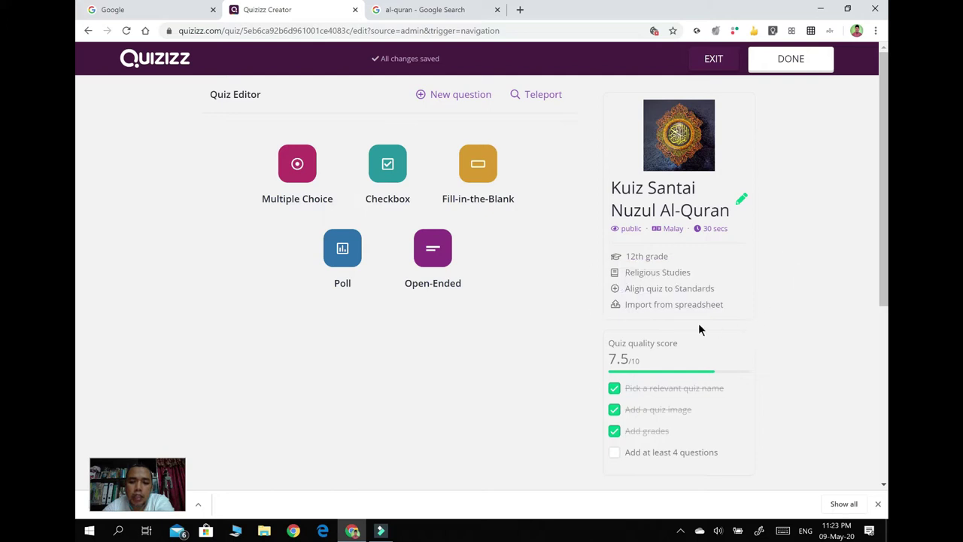
Download the spreadsheet import template to the Desktop as QuizizzSampleSpreadsheet.
{"action": "left_click", "coordinate": [663, 306]}
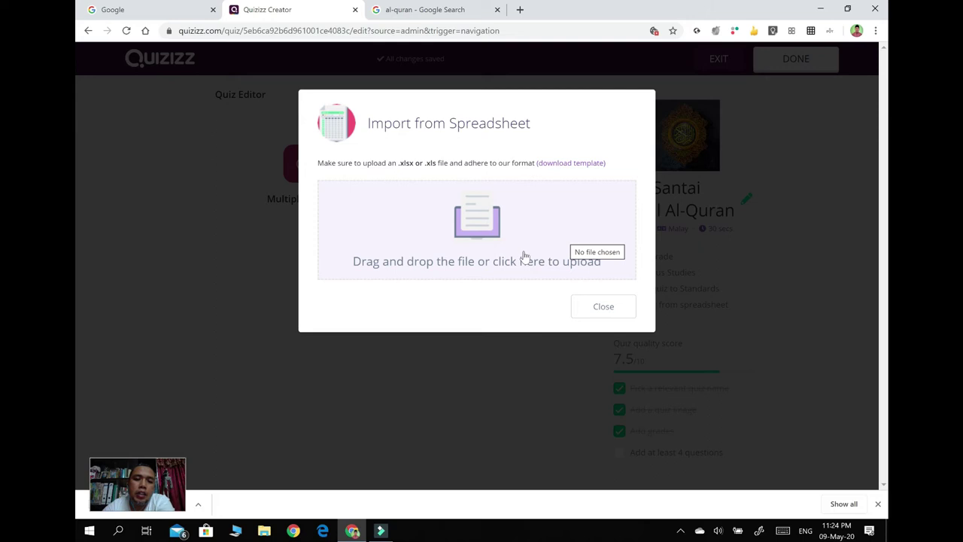
{"action": "left_click", "coordinate": [568, 164]}
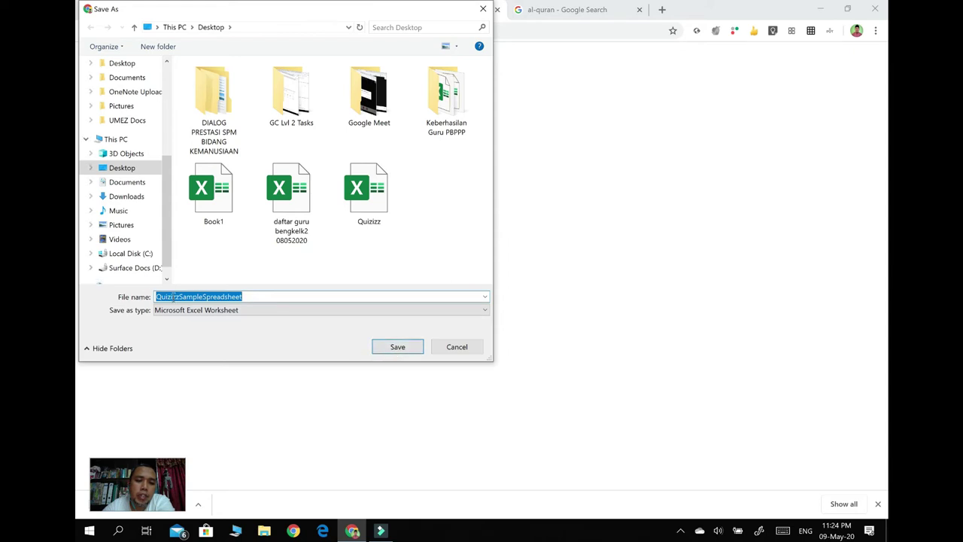
{"action": "left_click", "coordinate": [384, 343]}
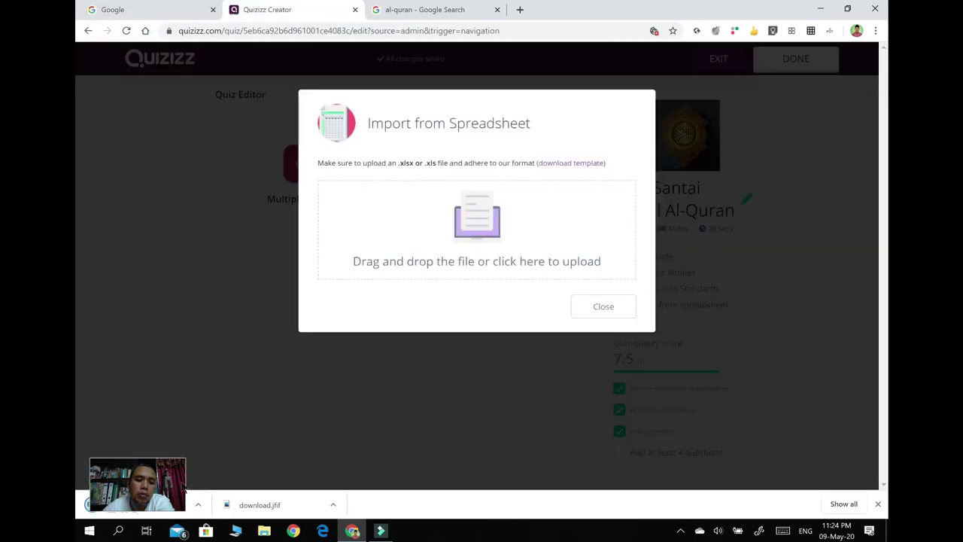
Open QuizizzSampleSpreadsheet from the Desktop in Excel and enable editing of the workbook.
{"action": "left_click", "coordinate": [820, 9]}
{"action": "left_click", "coordinate": [156, 339]}
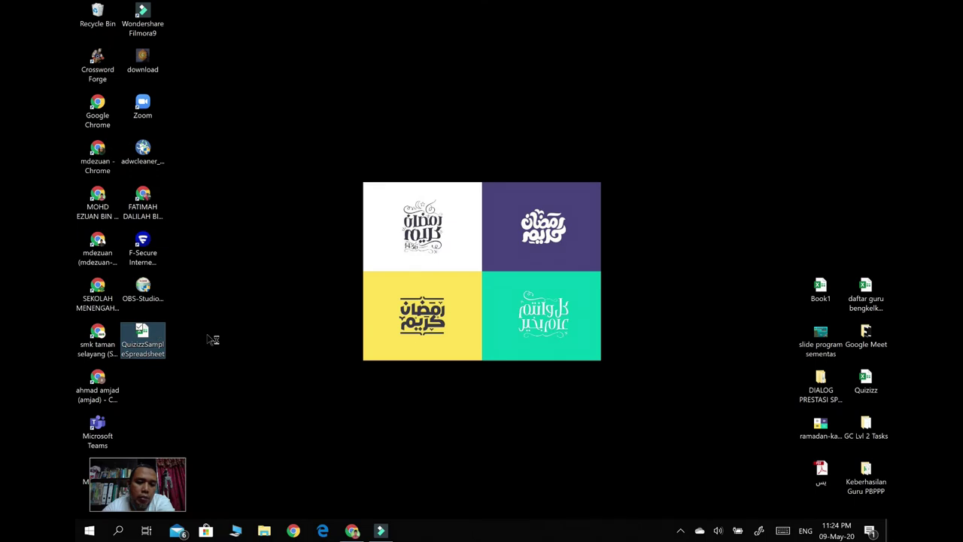
{"action": "key", "text": "Return"}
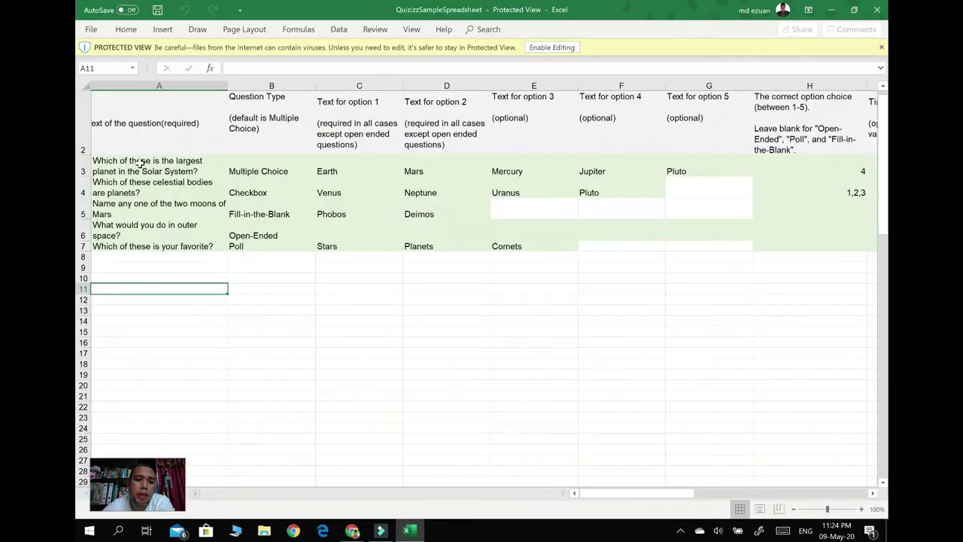
{"action": "left_click", "coordinate": [140, 164]}
{"action": "left_click_drag", "start_coordinate": [170, 165], "coordinate": [166, 255]}
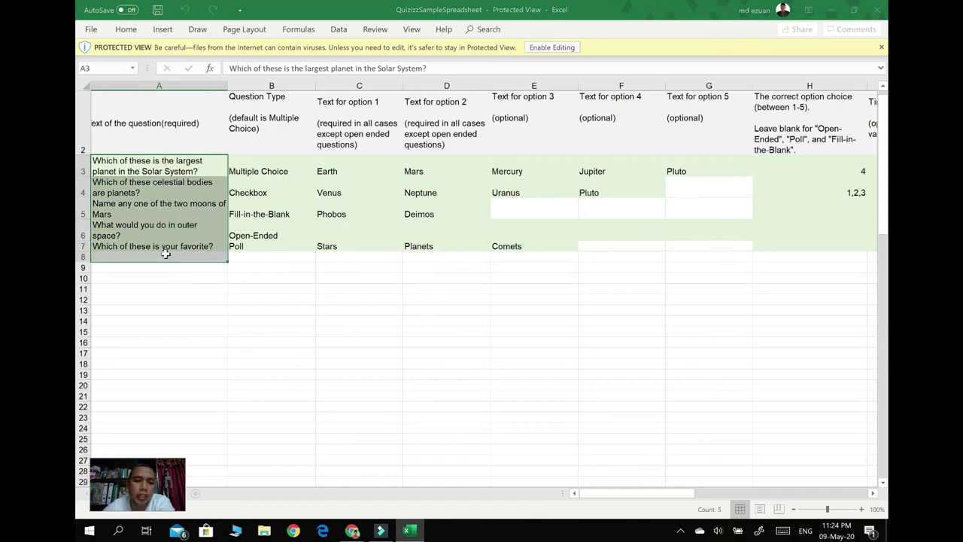
{"action": "left_click", "coordinate": [552, 48]}
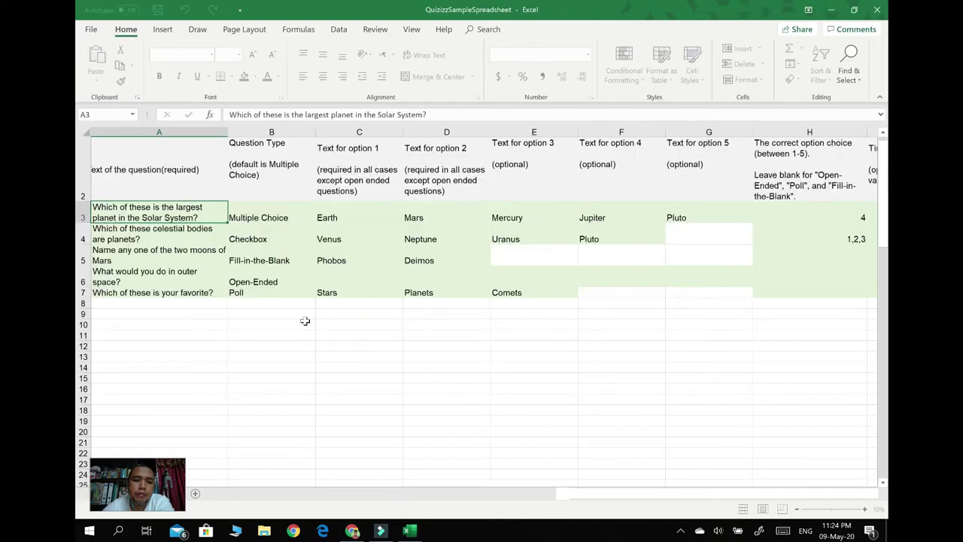
Review the sample questions in column A and the question type assigned to the first one.
{"action": "left_click_drag", "start_coordinate": [160, 212], "coordinate": [260, 289]}
{"action": "left_click_drag", "start_coordinate": [783, 489], "coordinate": [526, 486]}
{"action": "left_click", "coordinate": [338, 418]}
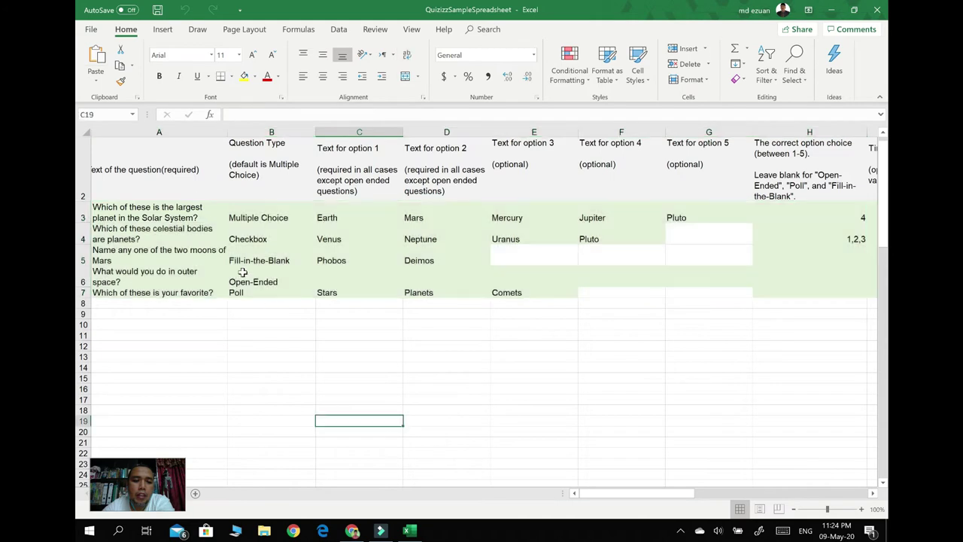
{"action": "left_click", "coordinate": [175, 218]}
{"action": "left_click", "coordinate": [294, 218]}
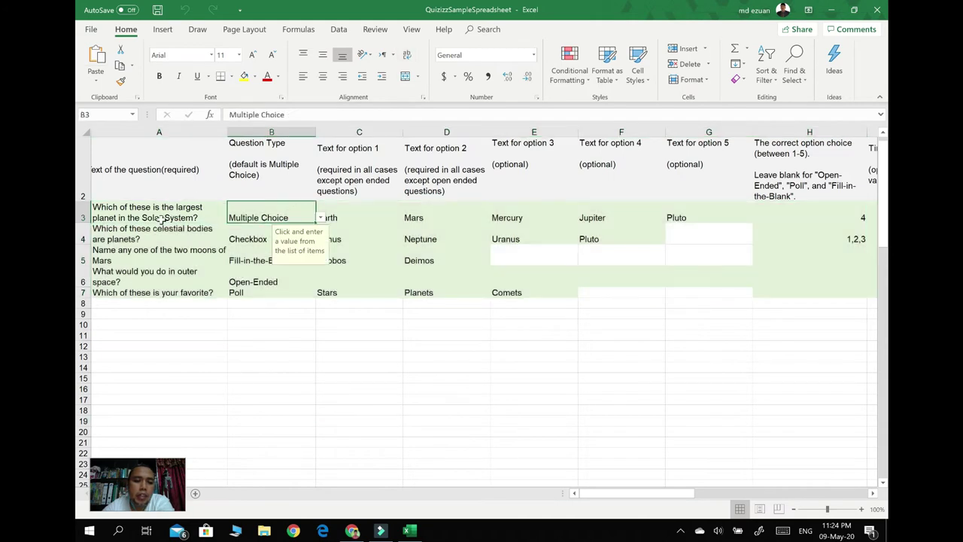
{"action": "left_click", "coordinate": [212, 219]}
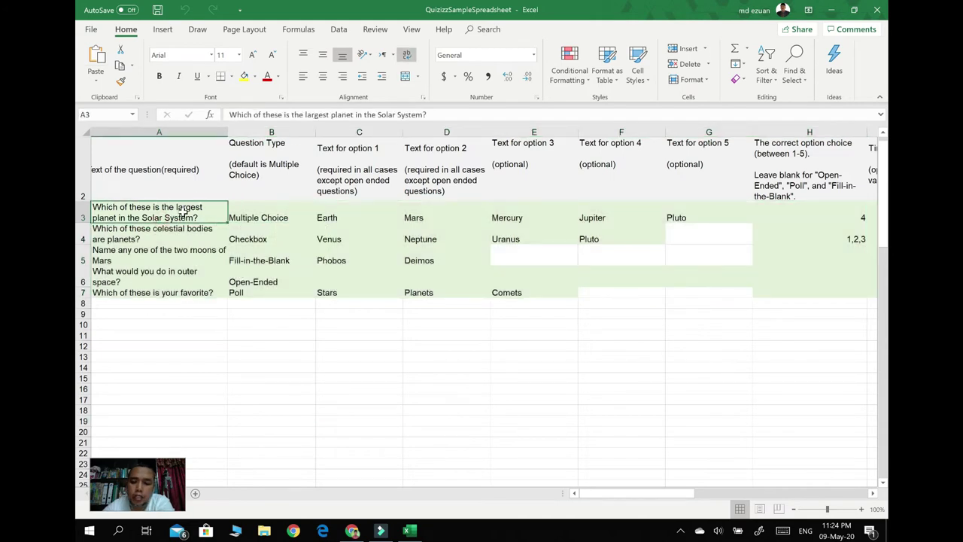
Clear the sample question texts in cells A4 to A7, keeping only the question in row 3.
{"action": "left_click", "coordinate": [138, 294]}
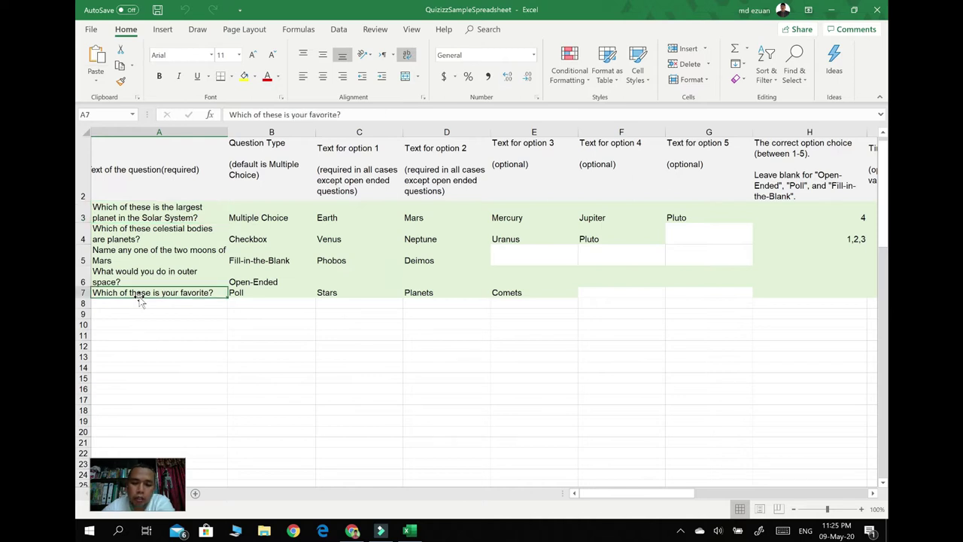
{"action": "key", "text": "Delete"}
{"action": "left_click", "coordinate": [282, 357]}
{"action": "left_click", "coordinate": [158, 276]}
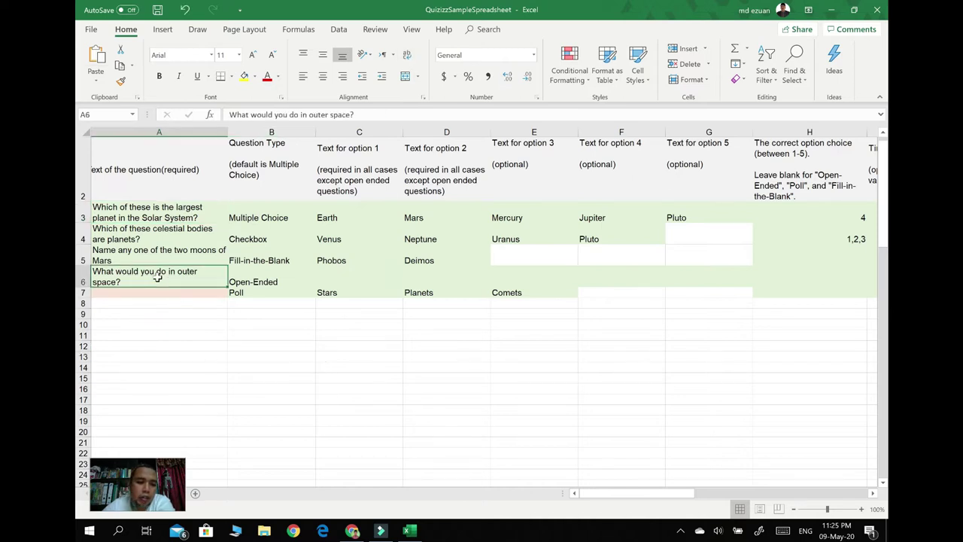
{"action": "key", "text": "Delete"}
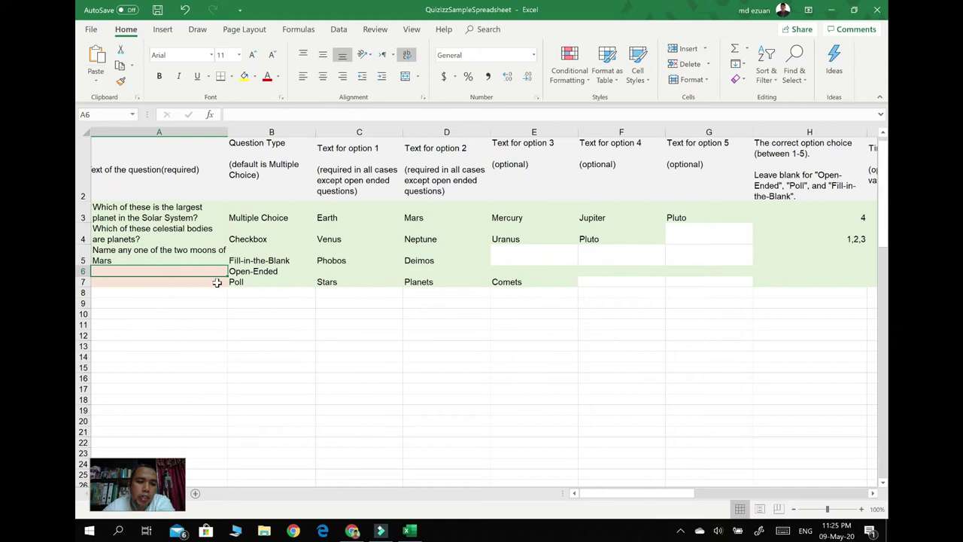
{"action": "left_click", "coordinate": [138, 249]}
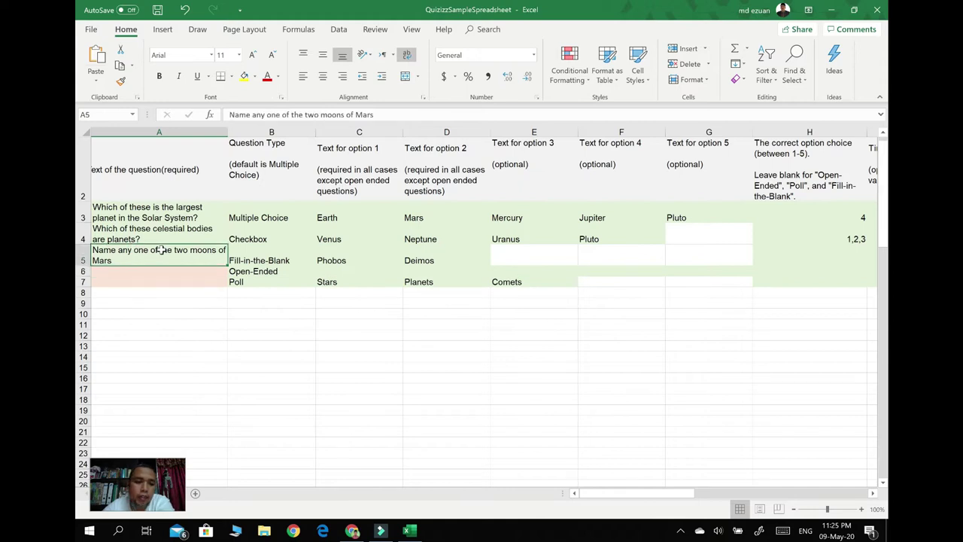
{"action": "key", "text": "Delete"}
{"action": "left_click", "coordinate": [170, 235]}
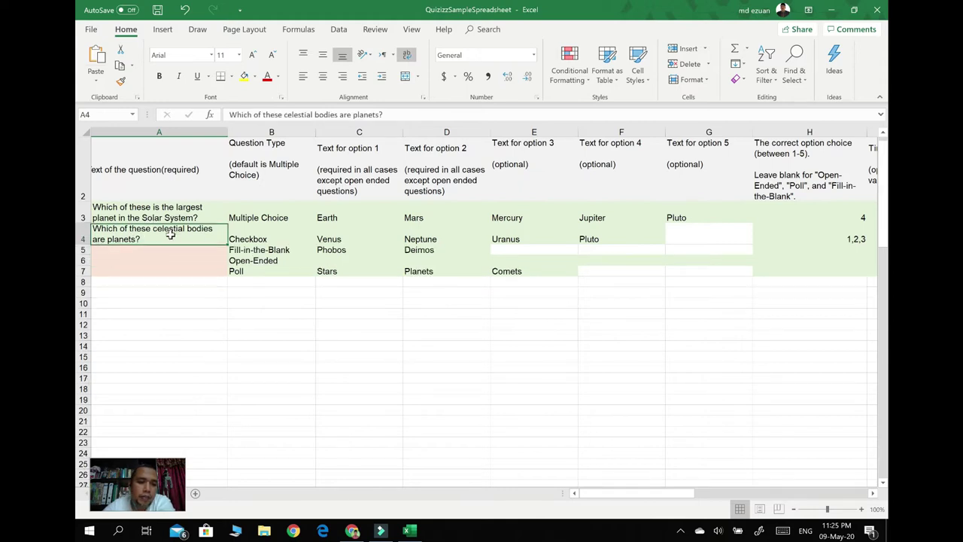
{"action": "key", "text": "Delete"}
Clear the sample question types, answer options and correct choices in columns B to H below row 3.
{"action": "left_click_drag", "start_coordinate": [256, 230], "coordinate": [258, 267]}
{"action": "key", "text": "Delete"}
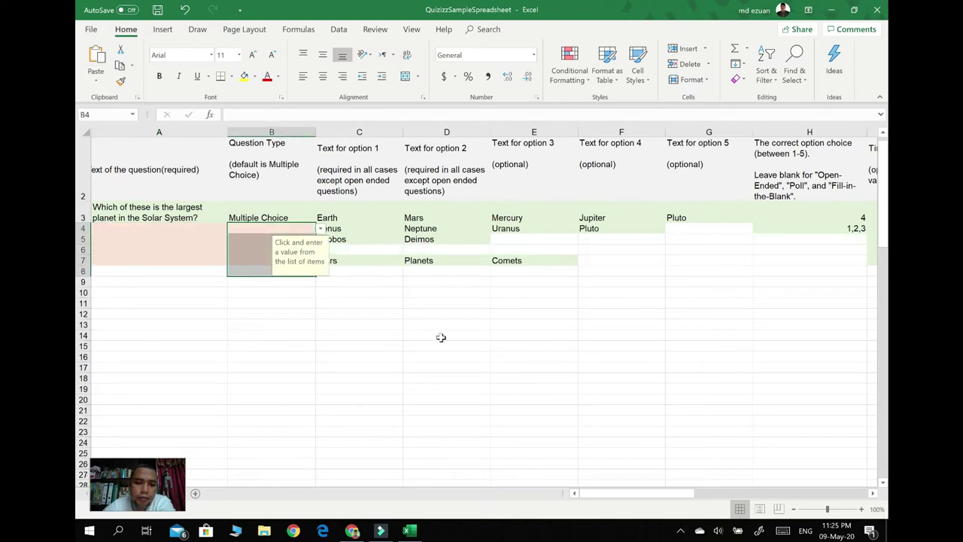
{"action": "left_click", "coordinate": [443, 336]}
{"action": "left_click_drag", "start_coordinate": [335, 233], "coordinate": [662, 253]}
{"action": "left_click_drag", "start_coordinate": [271, 234], "coordinate": [428, 271]}
{"action": "key", "text": "Delete"}
Delete the sample image links in column J, starting from row 3.
{"action": "left_click_drag", "start_coordinate": [669, 496], "coordinate": [832, 493]}
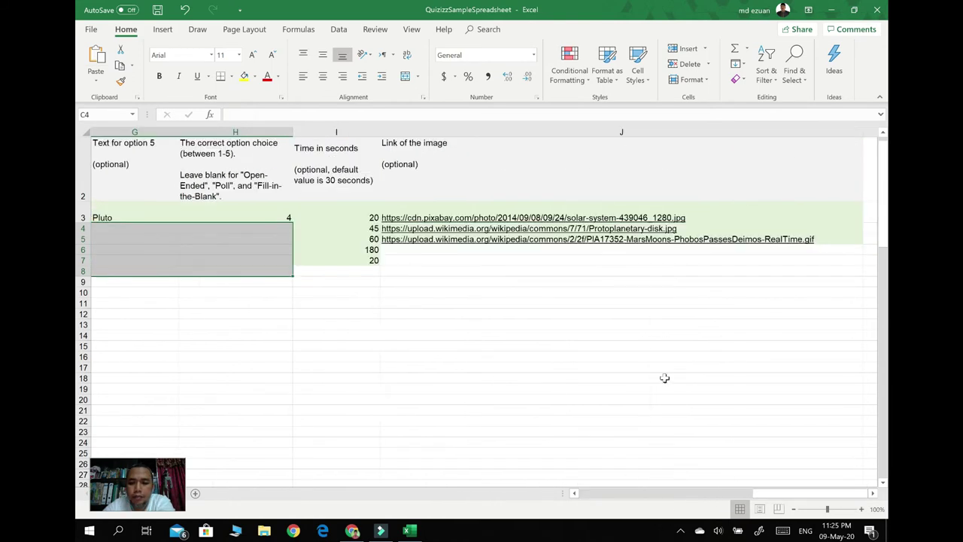
{"action": "left_click_drag", "start_coordinate": [417, 208], "coordinate": [437, 244]}
{"action": "key", "text": "Delete"}
Examine the row 3 question, the available question types, and its answer option cells.
{"action": "left_click_drag", "start_coordinate": [755, 490], "coordinate": [754, 490]}
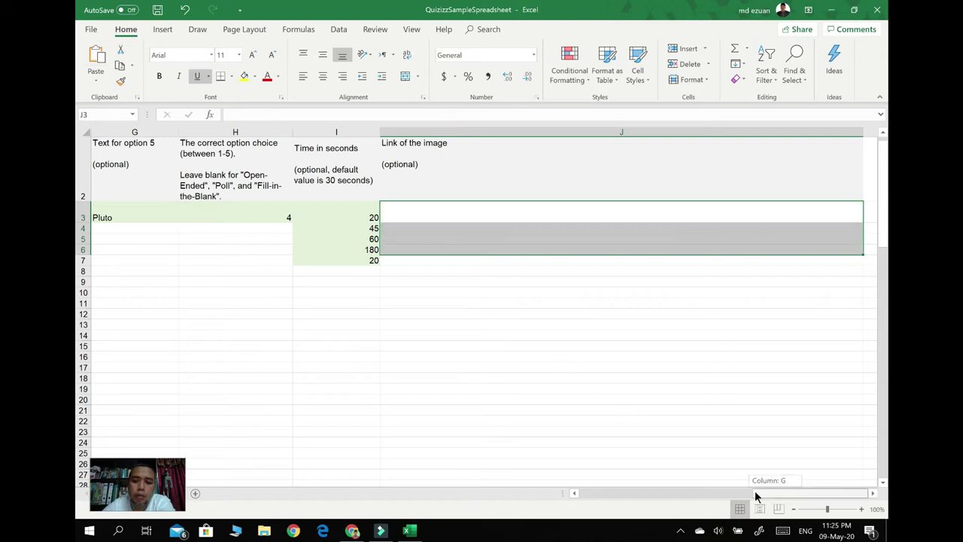
{"action": "left_click_drag", "start_coordinate": [673, 494], "coordinate": [589, 493]}
{"action": "left_click", "coordinate": [154, 206]}
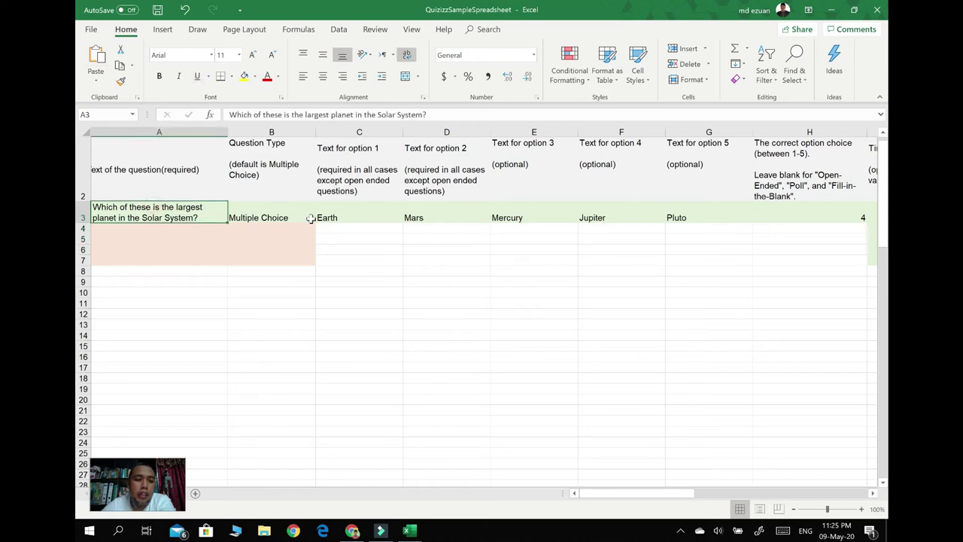
{"action": "left_click", "coordinate": [256, 209]}
{"action": "left_click", "coordinate": [321, 217]}
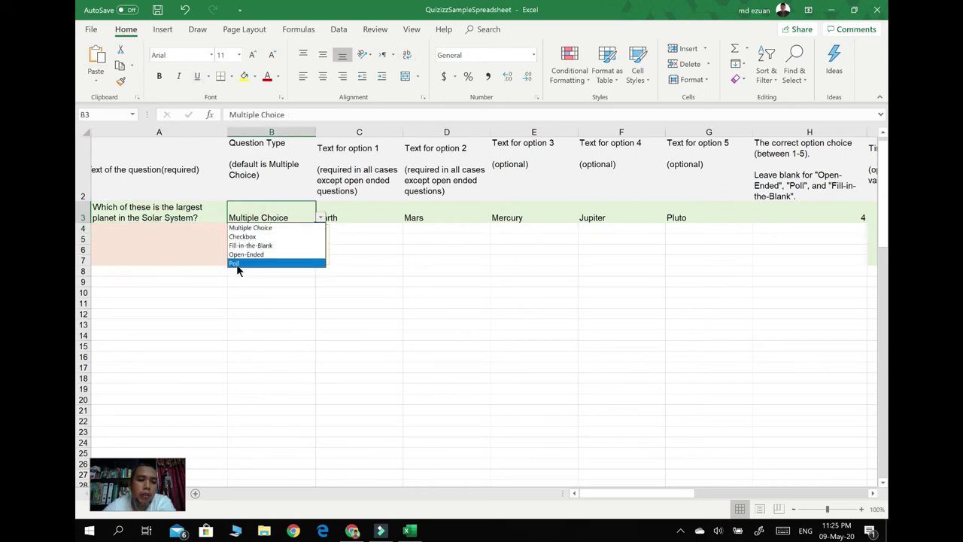
{"action": "left_click", "coordinate": [396, 264]}
{"action": "left_click", "coordinate": [350, 227]}
{"action": "left_click", "coordinate": [349, 215]}
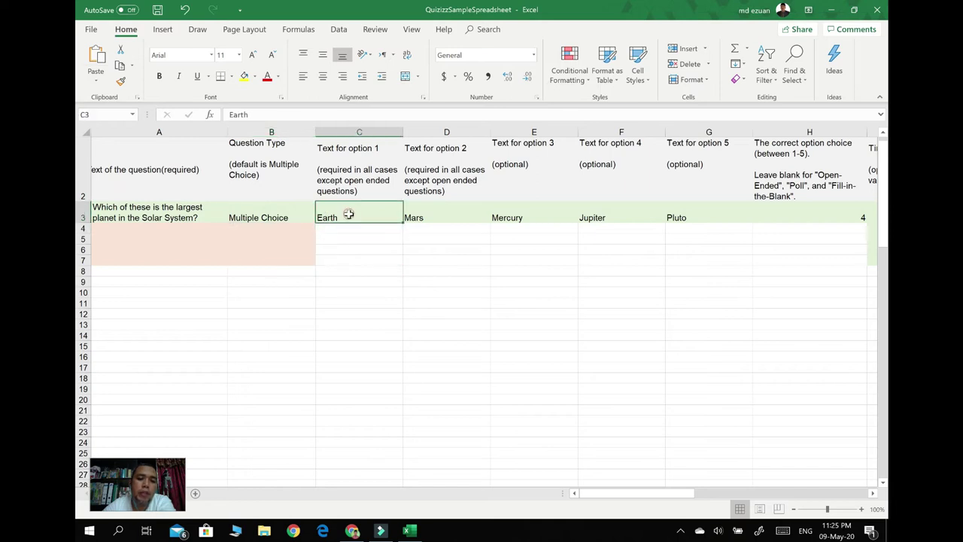
{"action": "left_click", "coordinate": [462, 227]}
{"action": "left_click", "coordinate": [426, 216]}
{"action": "key", "text": "Right"}
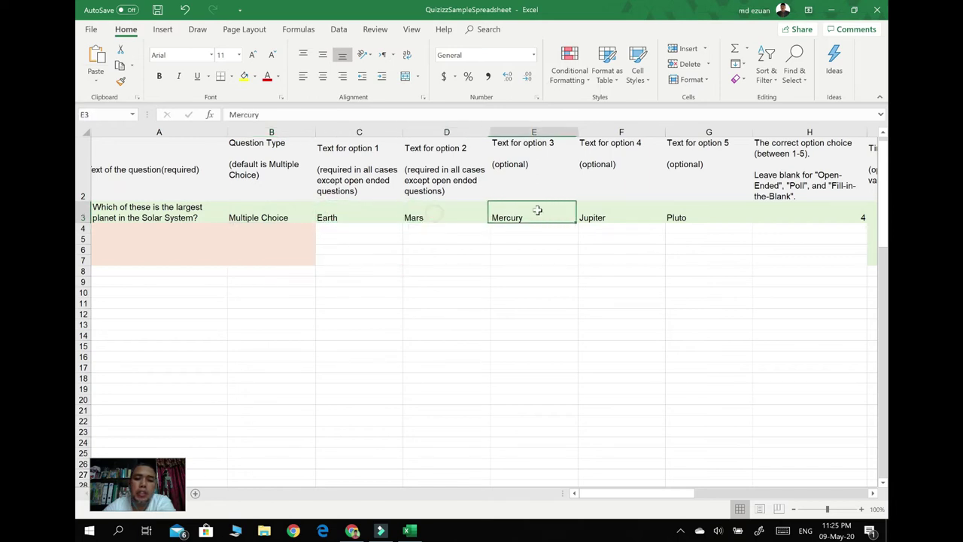
{"action": "key", "text": "Right"}
{"action": "left_click", "coordinate": [359, 218]}
Clear the texts for options 5, 4 and 3 of the row 3 question, keeping only Earth and Mars.
{"action": "left_click", "coordinate": [705, 212]}
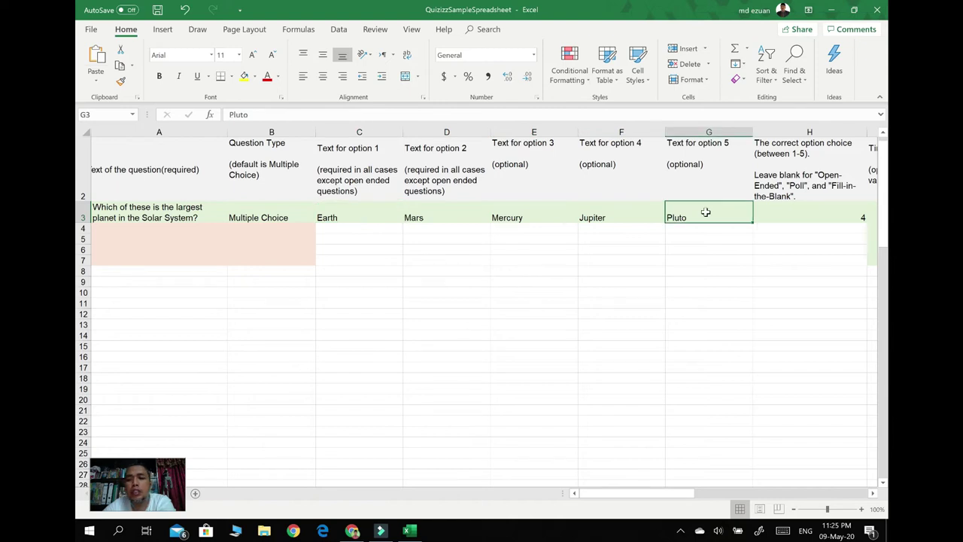
{"action": "key", "text": "Delete"}
{"action": "left_click", "coordinate": [626, 217]}
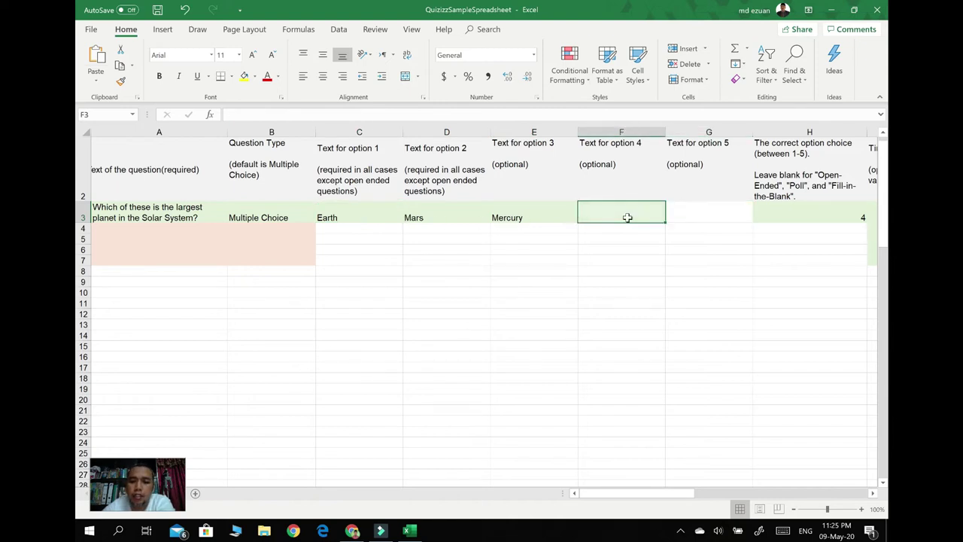
{"action": "left_click", "coordinate": [554, 212]}
{"action": "key", "text": "Delete"}
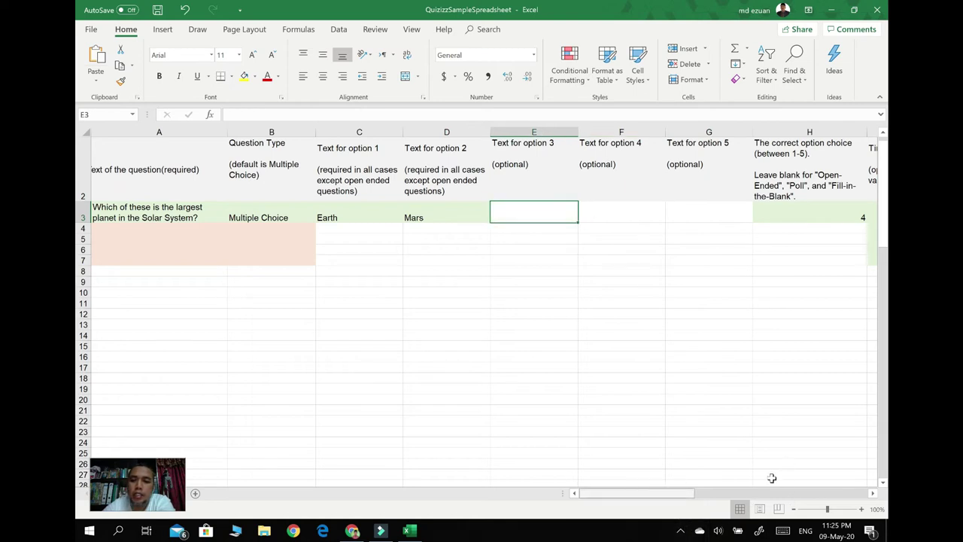
Examine the time and image link columns and the correct option choice cell of the row 3 question.
{"action": "scroll", "coordinate": [767, 477], "scroll_direction": "right", "scroll_amount": 5}
{"action": "scroll", "coordinate": [877, 499], "scroll_direction": "right", "scroll_amount": 2}
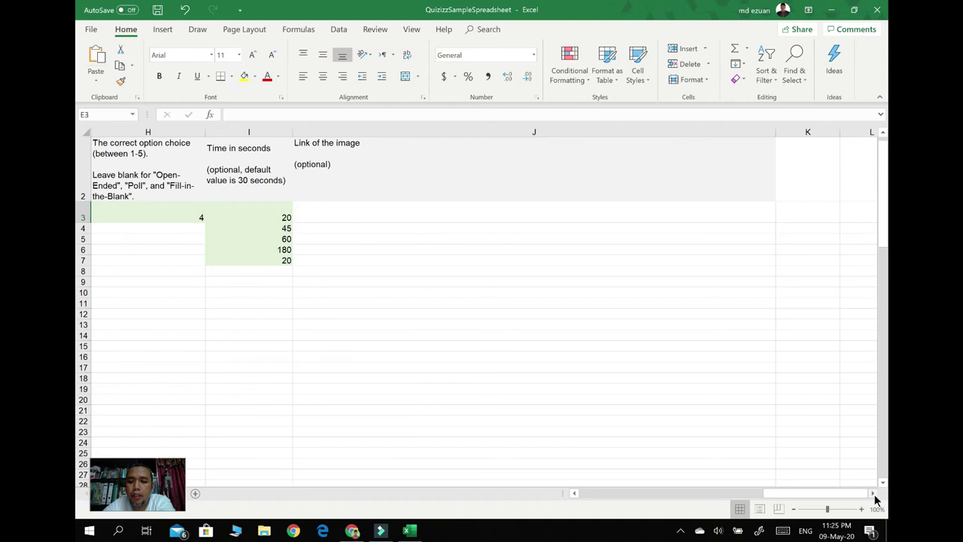
{"action": "left_click", "coordinate": [668, 493]}
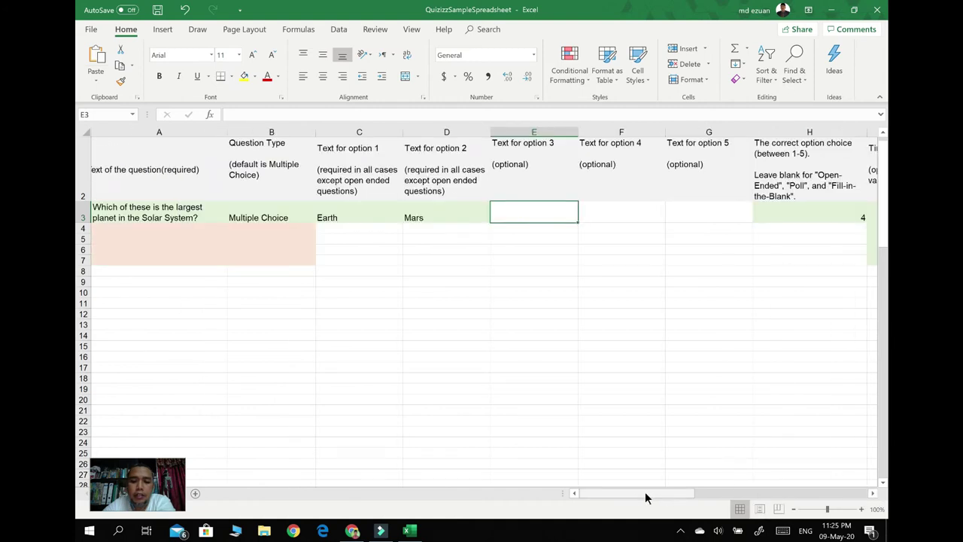
{"action": "left_click", "coordinate": [789, 210]}
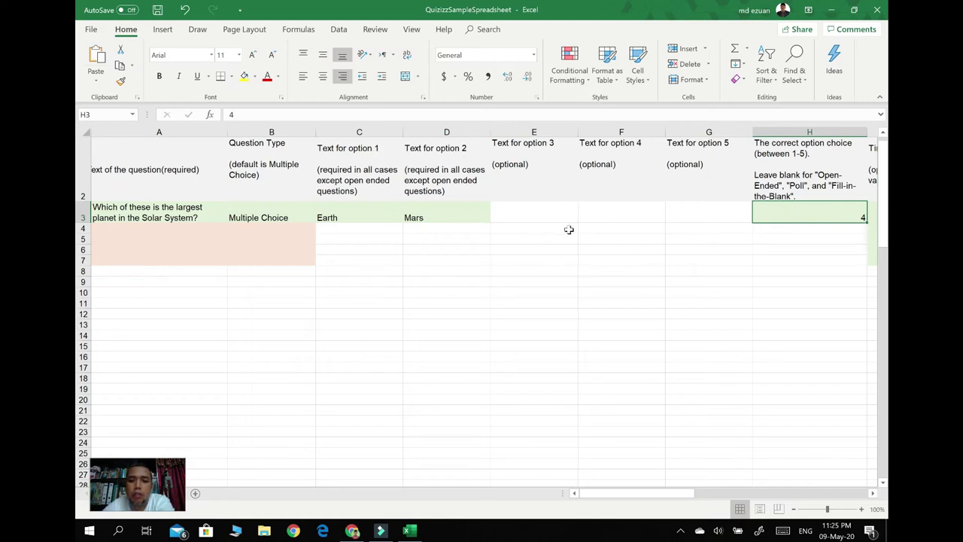
{"action": "left_click", "coordinate": [873, 497]}
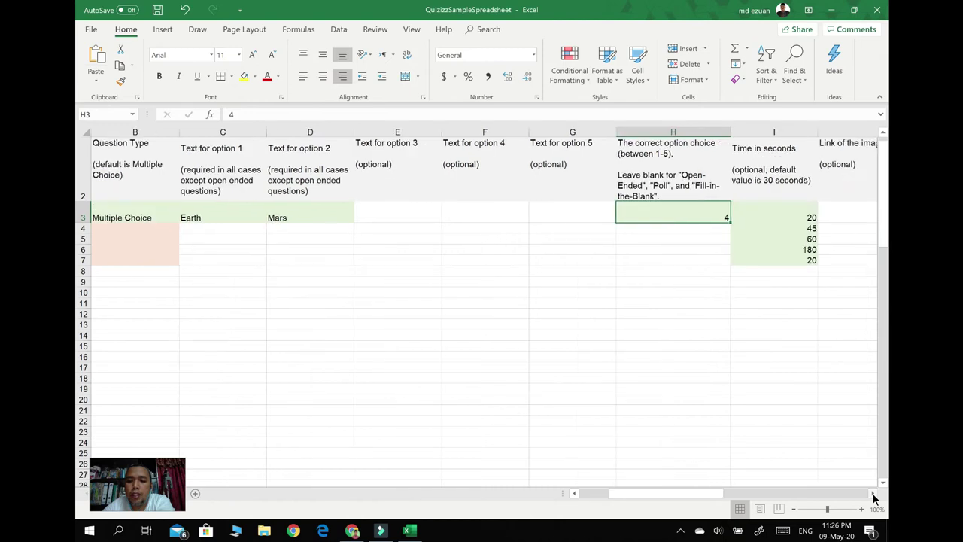
Pick 20 seconds as the time for the row 3 question and fill it down through row 7.
{"action": "left_click", "coordinate": [802, 217]}
{"action": "left_click", "coordinate": [824, 217]}
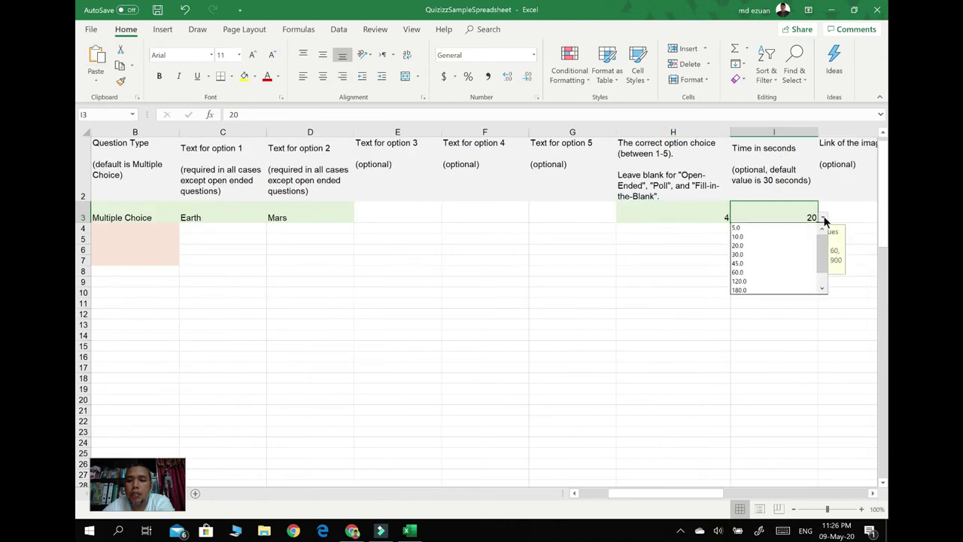
{"action": "left_click", "coordinate": [760, 243]}
{"action": "left_click", "coordinate": [823, 218]}
{"action": "left_click", "coordinate": [811, 222]}
{"action": "left_click_drag", "start_coordinate": [817, 223], "coordinate": [820, 265]}
{"action": "left_click", "coordinate": [847, 342]}
{"action": "left_click", "coordinate": [802, 218]}
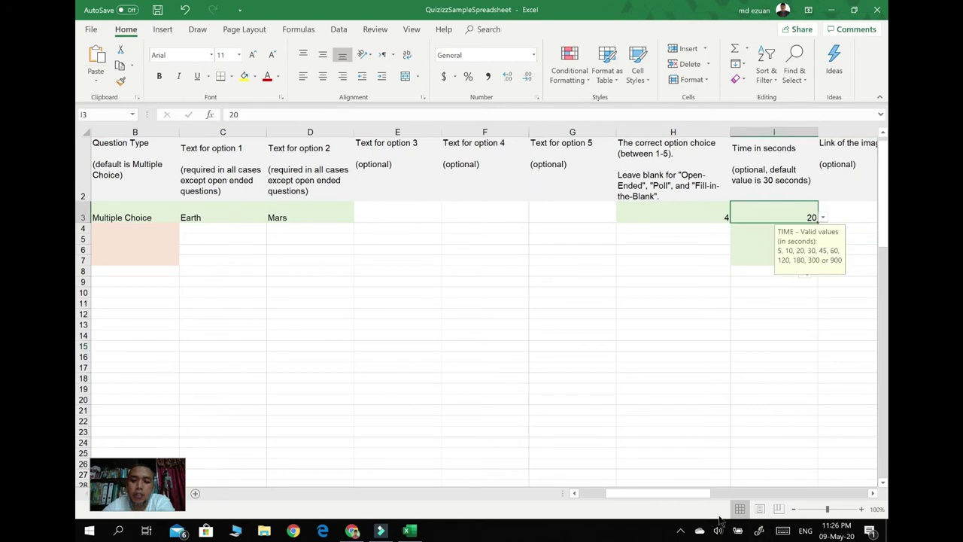
{"action": "left_click", "coordinate": [576, 492]}
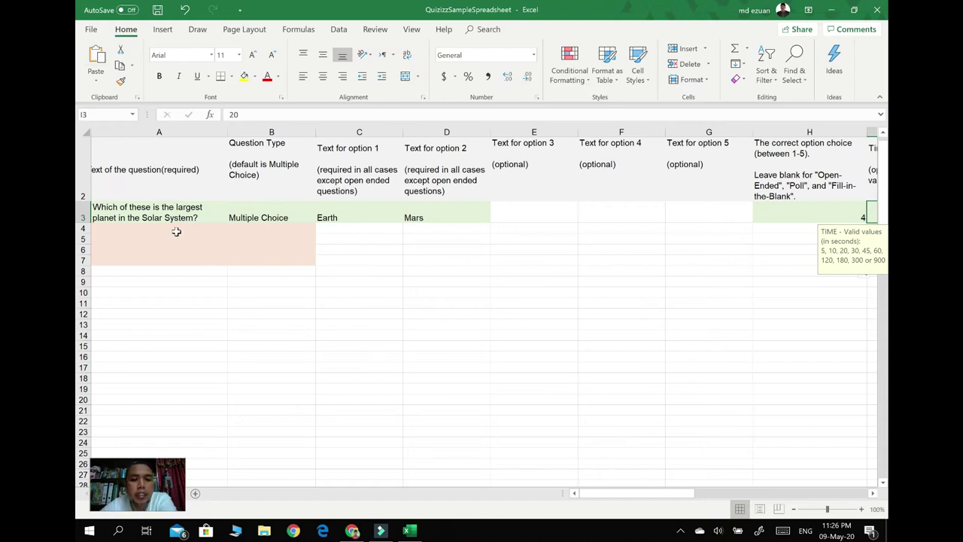
Switch to the Quizizz editor in Chrome, load the Quizizz workbook into the spreadsheet import, and close the question preview without saving.
{"action": "left_click", "coordinate": [381, 530]}
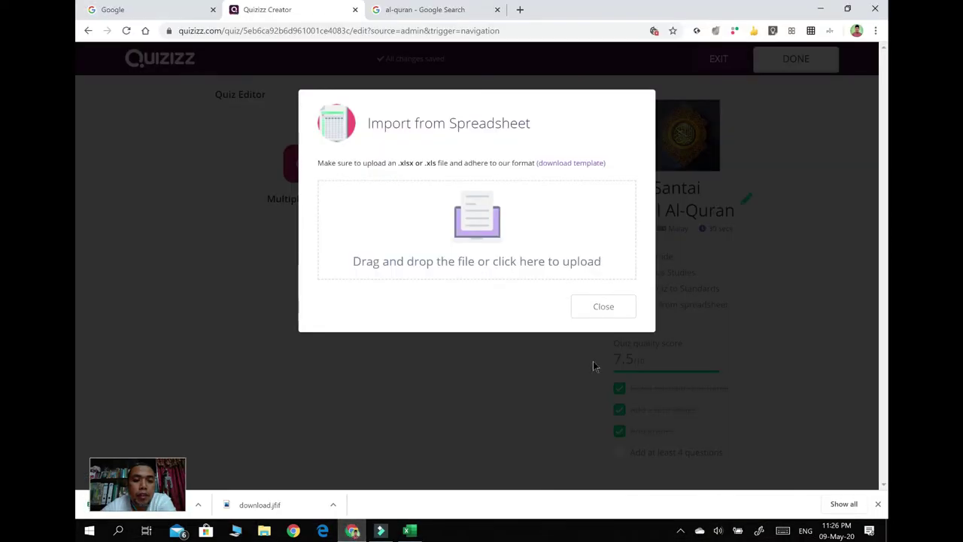
{"action": "left_click", "coordinate": [409, 531]}
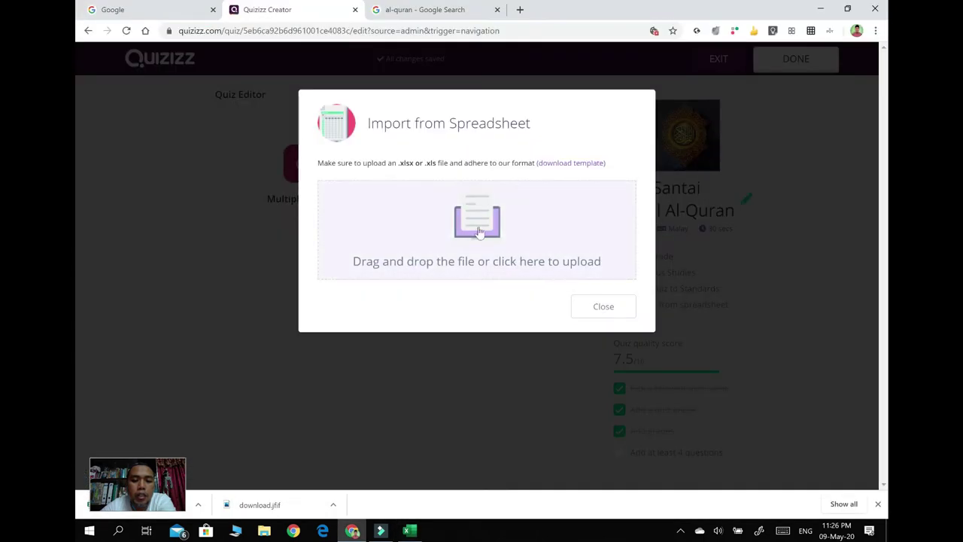
{"action": "left_click", "coordinate": [478, 232]}
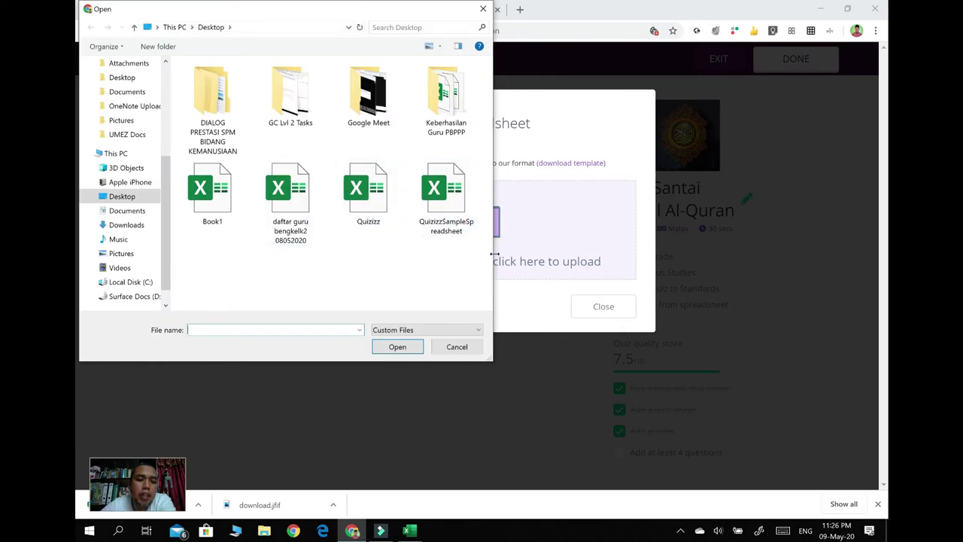
{"action": "left_click", "coordinate": [381, 223]}
{"action": "left_click", "coordinate": [393, 347]}
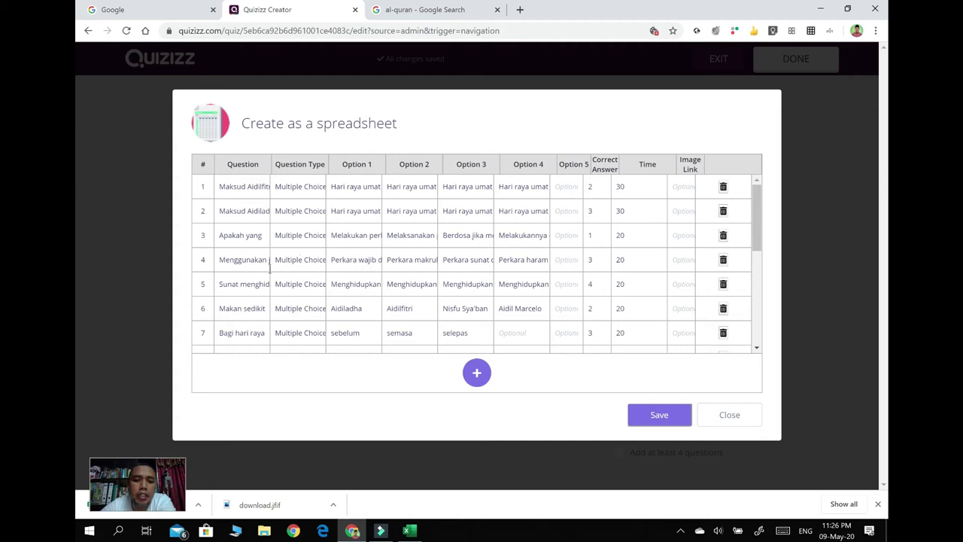
{"action": "left_click", "coordinate": [720, 414]}
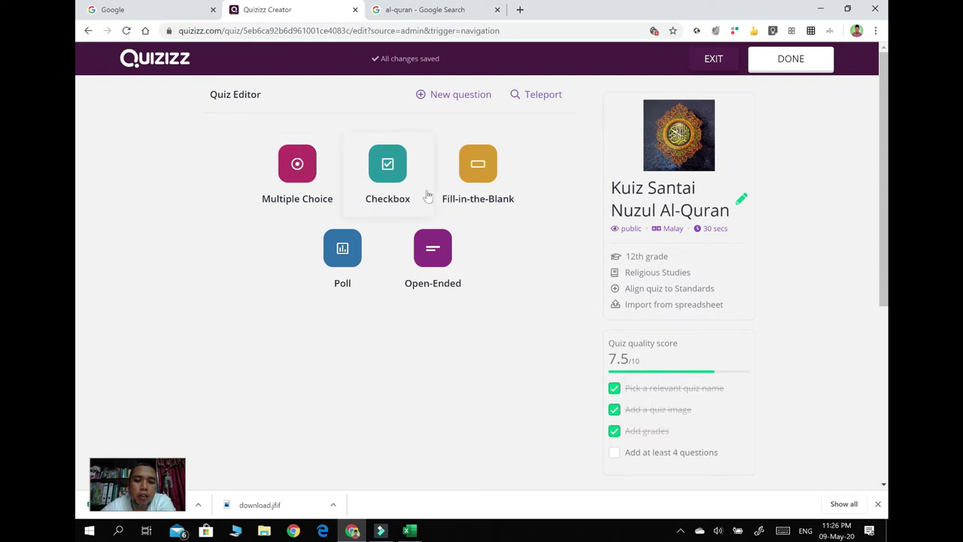
{"action": "left_click_drag", "start_coordinate": [707, 468], "coordinate": [721, 458]}
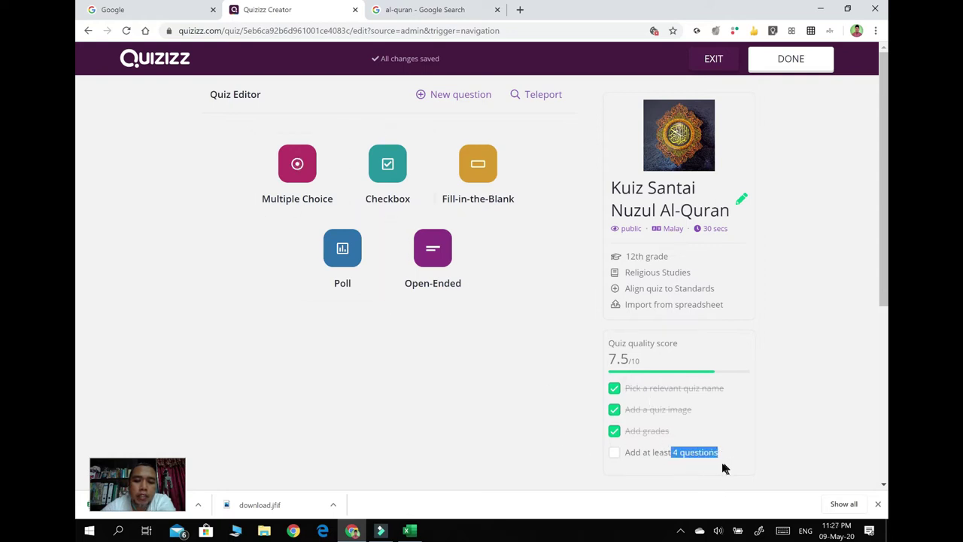
{"action": "left_click", "coordinate": [669, 454]}
{"action": "triple_click", "coordinate": [669, 453]}
{"action": "left_click", "coordinate": [641, 380]}
Create a multiple-choice question with the text "Al-Quran ialah wahyu daripada ________".
{"action": "left_click", "coordinate": [295, 158]}
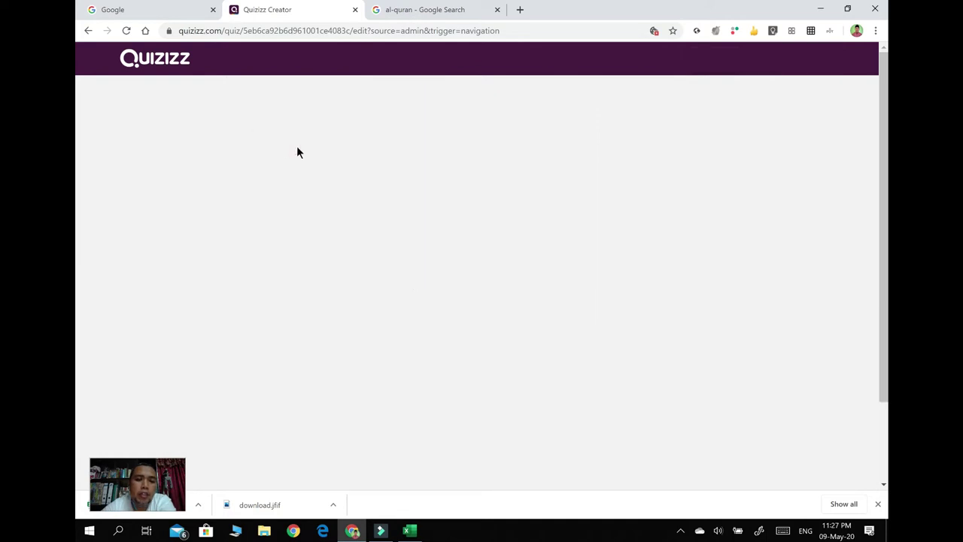
{"action": "left_click", "coordinate": [243, 150]}
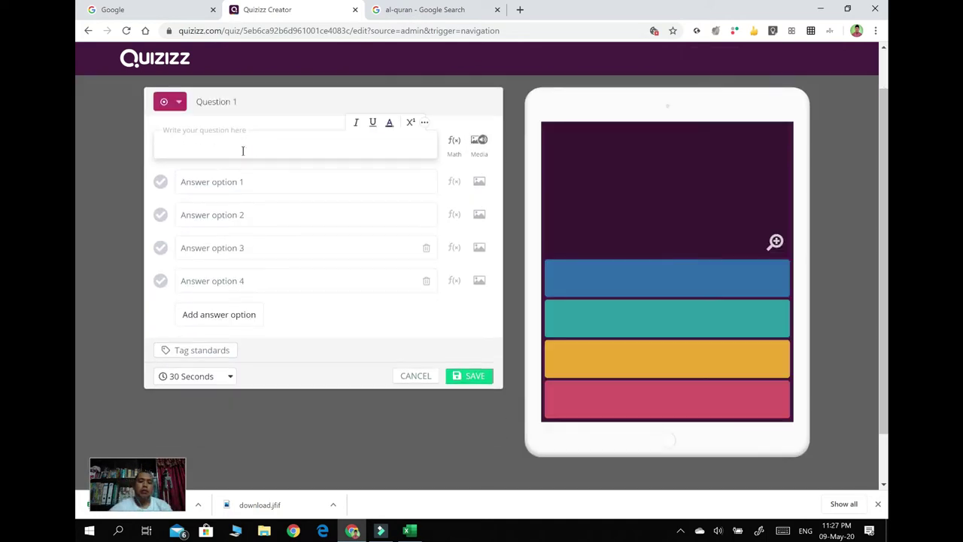
{"action": "type", "text": "Al-"}
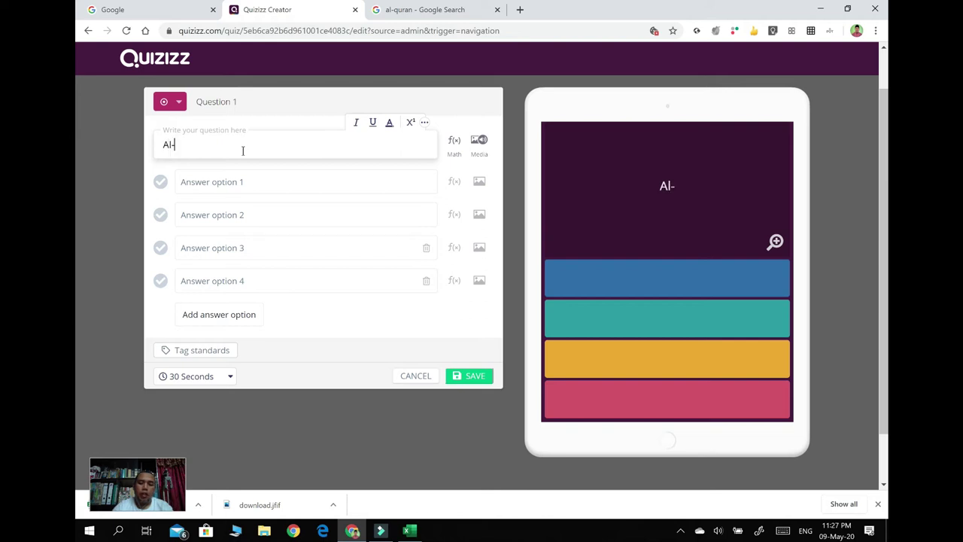
{"action": "type", "text": "Quran"}
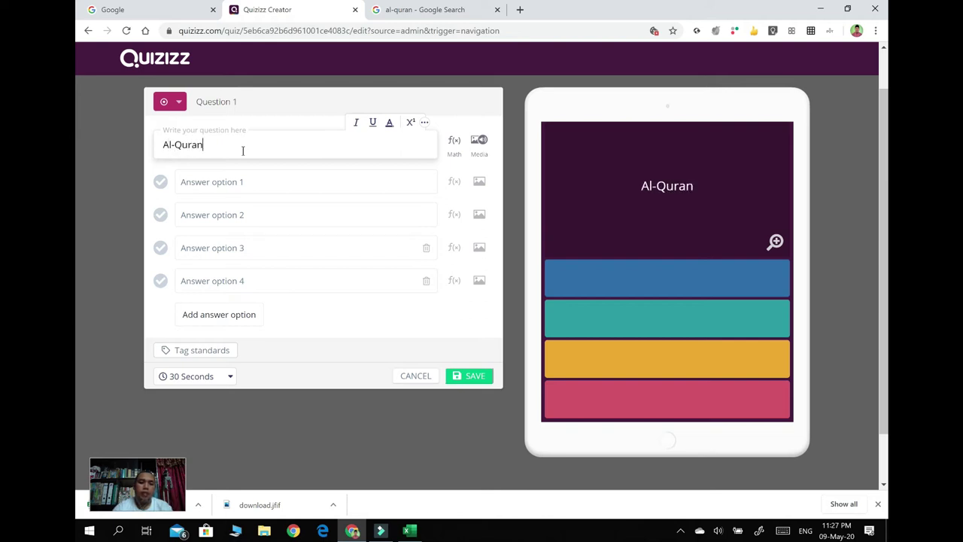
{"action": "type", "text": " ialah wahy"}
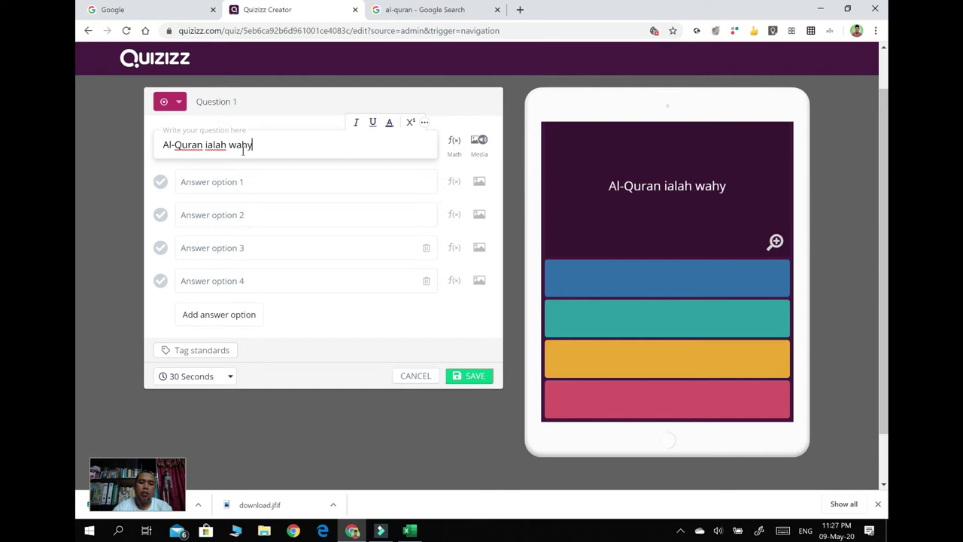
{"action": "type", "text": "u daripada ________"}
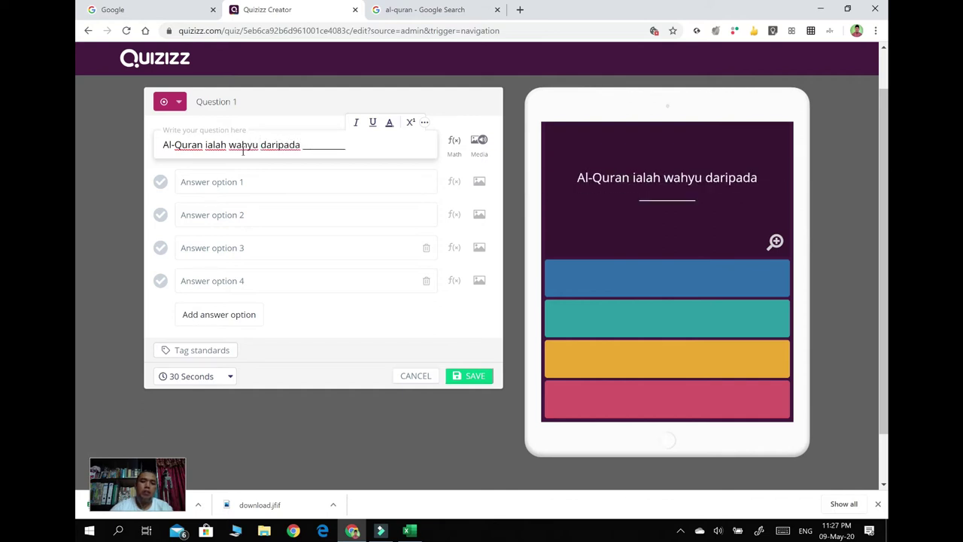
Enter the answers Allah Taala and Malaikat Jibril for question 1, mark Allah Taala as correct, and save the question.
{"action": "left_click", "coordinate": [234, 179]}
{"action": "type", "text": "A"}
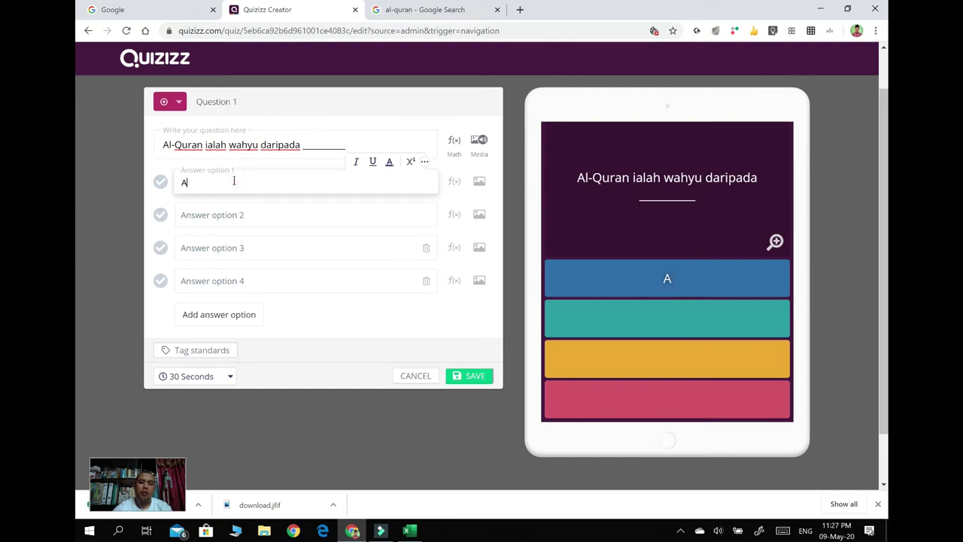
{"action": "type", "text": "llah Taala"}
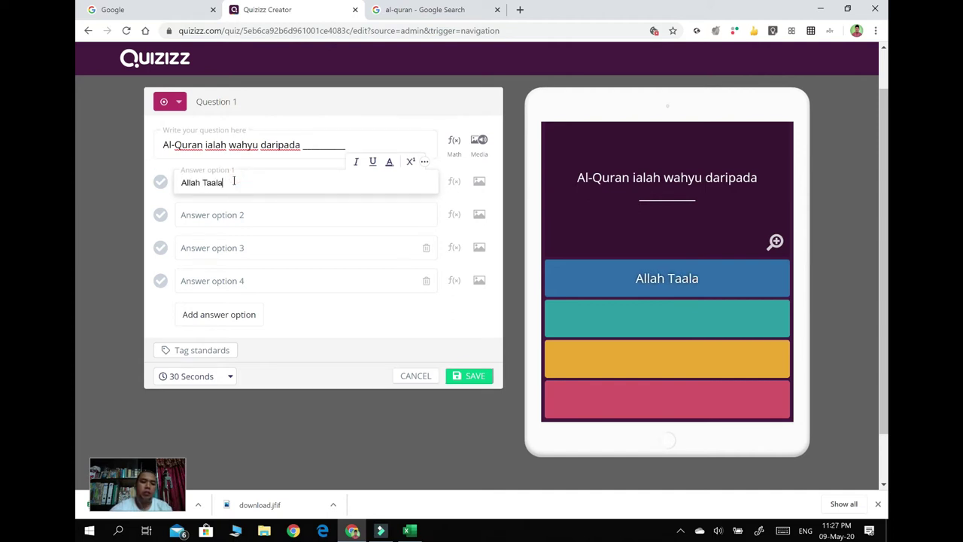
{"action": "left_click", "coordinate": [212, 216]}
{"action": "type", "text": "Malaikat Jibril"}
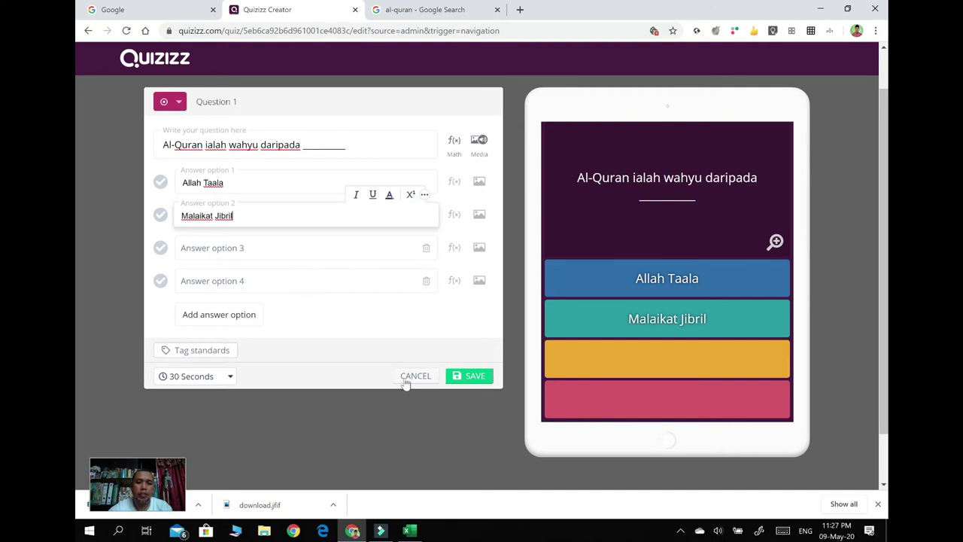
{"action": "left_click", "coordinate": [157, 187]}
{"action": "left_click", "coordinate": [468, 375]}
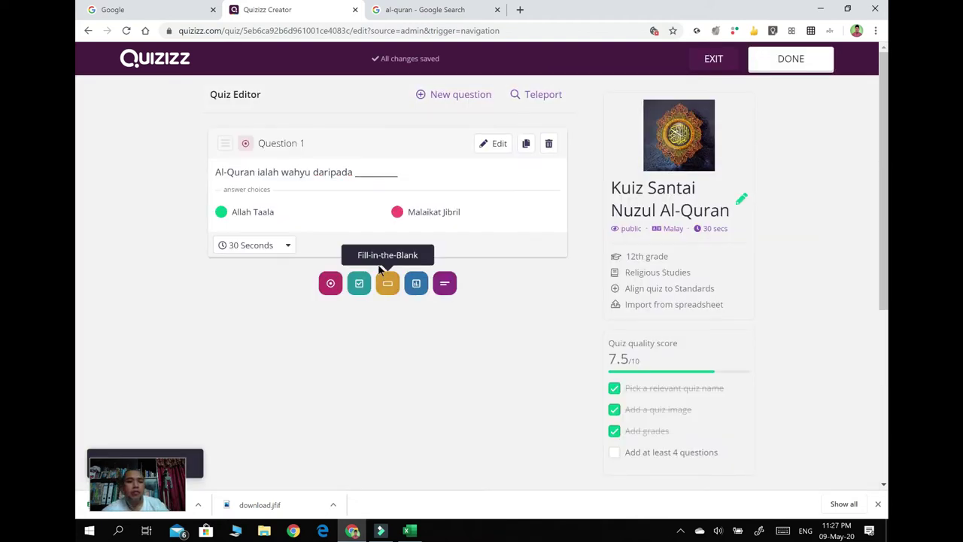
Add a second multiple-choice question with the text "Al-Quran mempunyai _______ juzuk".
{"action": "left_click", "coordinate": [330, 284]}
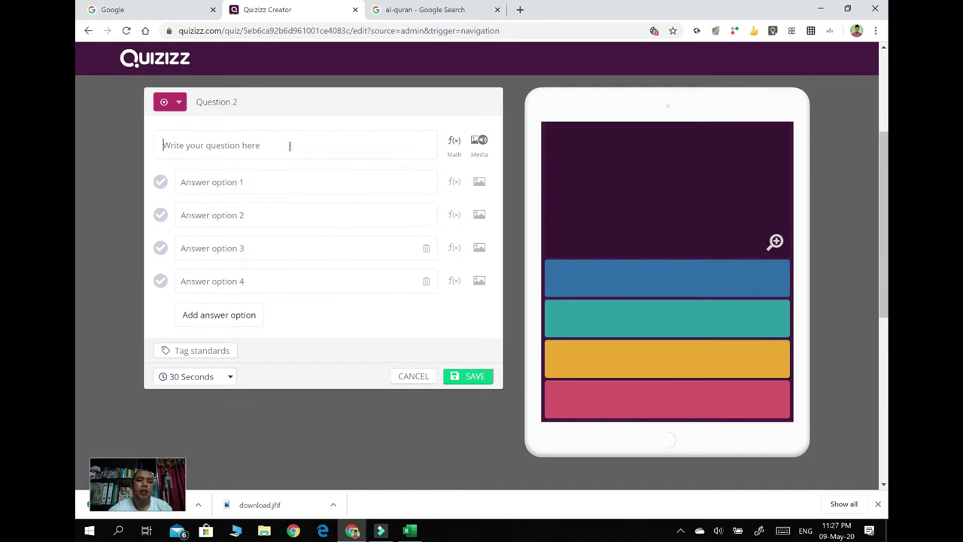
{"action": "left_click", "coordinate": [289, 146]}
{"action": "type", "text": "Al-Quran mempunyai"}
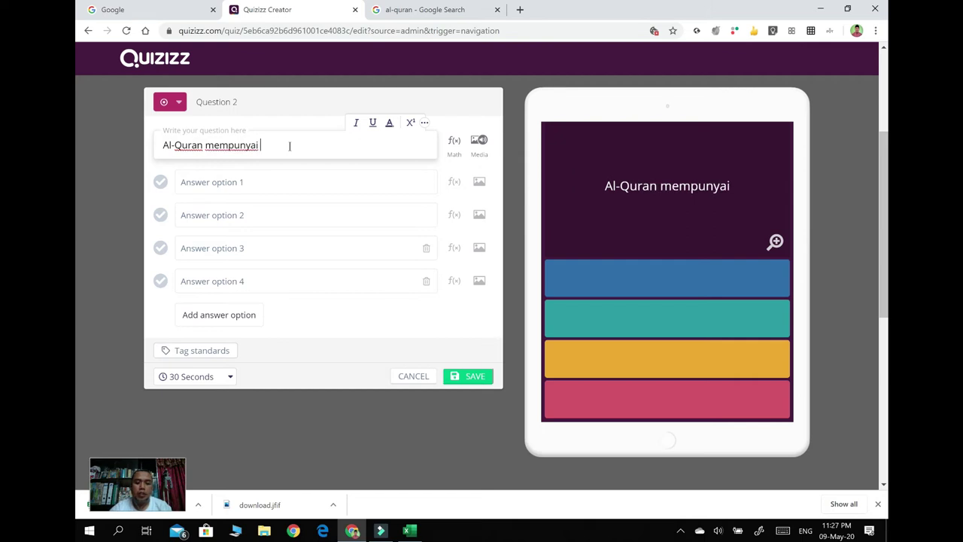
{"action": "type", "text": " _______ juzuk"}
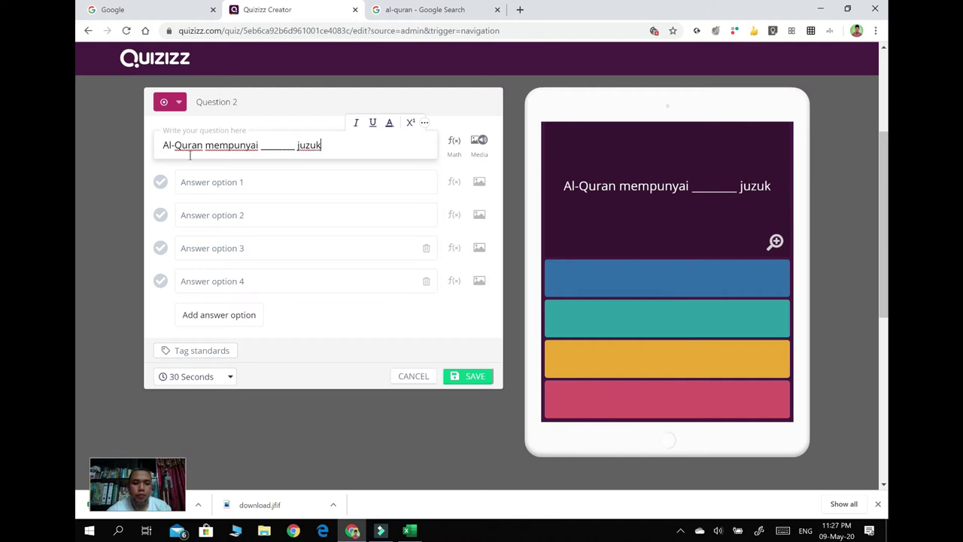
Enter 10, 20 and 30 as the first three answer options of question 2 and mark 30 as correct.
{"action": "left_click", "coordinate": [192, 188]}
{"action": "type", "text": "10"}
{"action": "key", "text": "Tab"}
{"action": "type", "text": "20"}
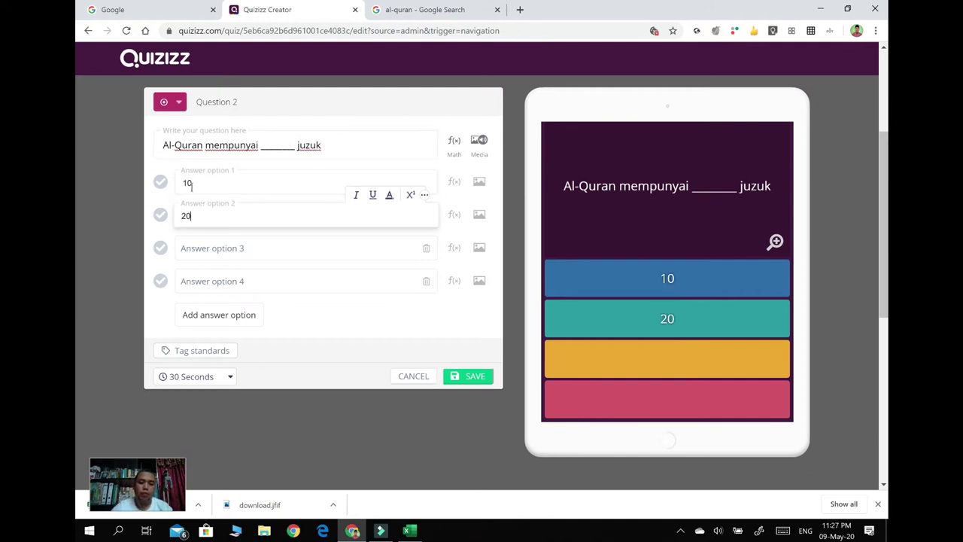
{"action": "key", "text": "Tab"}
{"action": "type", "text": "30"}
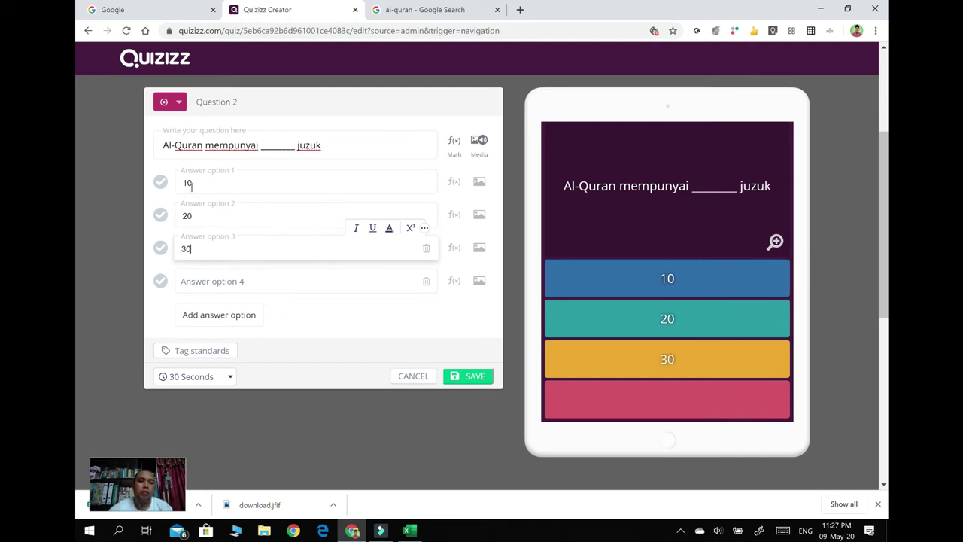
{"action": "left_click", "coordinate": [161, 248]}
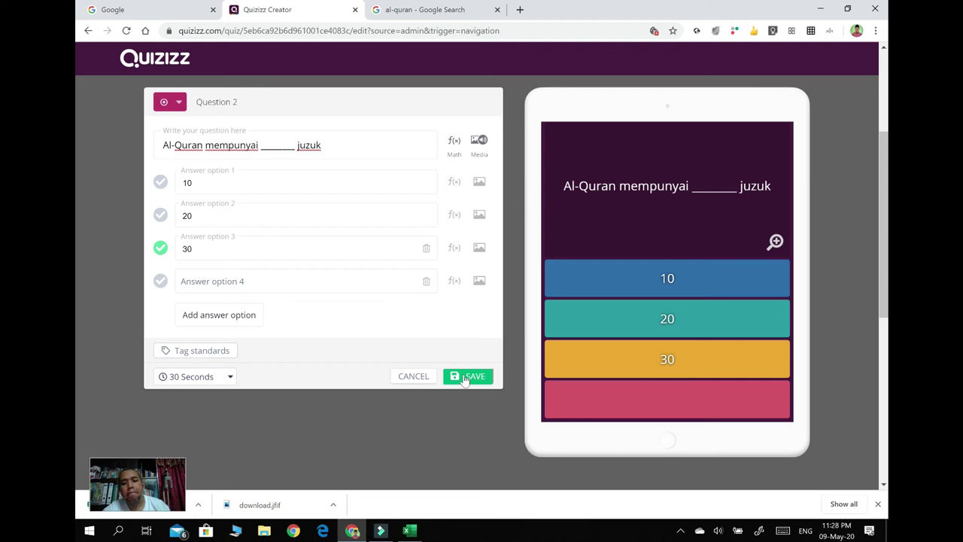
Enter 40 as the fourth answer option of question 2 and save the question.
{"action": "left_click", "coordinate": [208, 280]}
{"action": "type", "text": "2"}
{"action": "key", "text": "BackSpace"}
{"action": "type", "text": "40"}
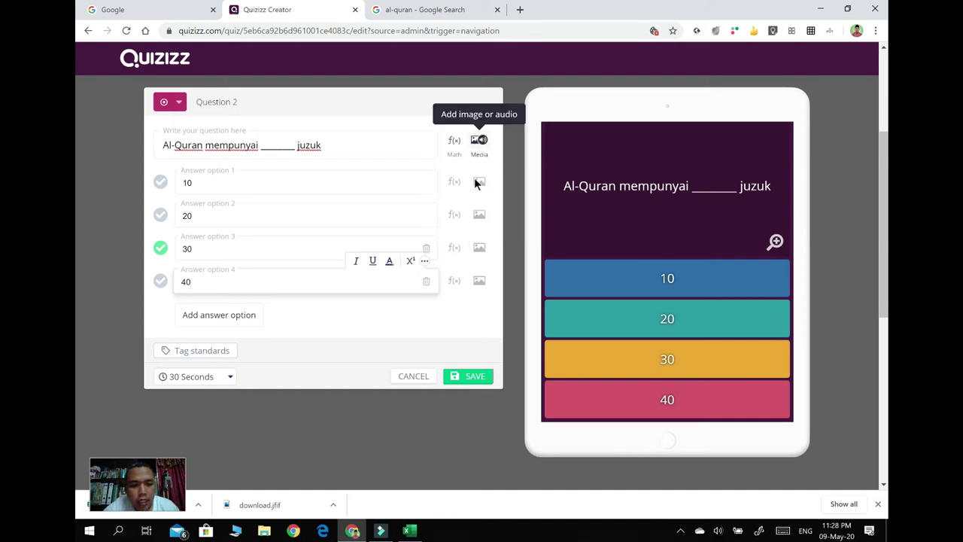
{"action": "left_click", "coordinate": [471, 376]}
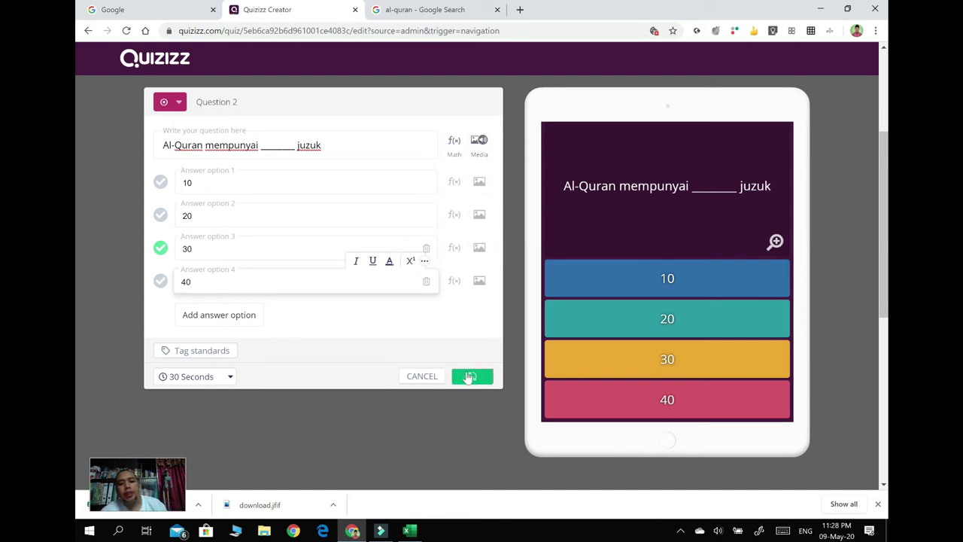
Add a third multiple-choice question with the text "Al-Quran diturunkan melalui perantaraan malaikat ________________.".
{"action": "scroll", "coordinate": [478, 425], "scroll_direction": "up", "scroll_amount": 2}
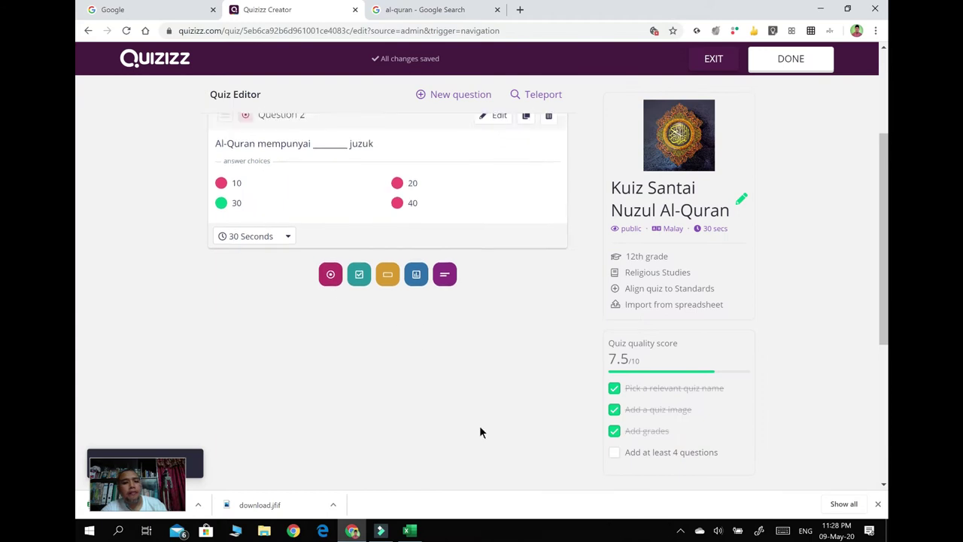
{"action": "left_click", "coordinate": [330, 375]}
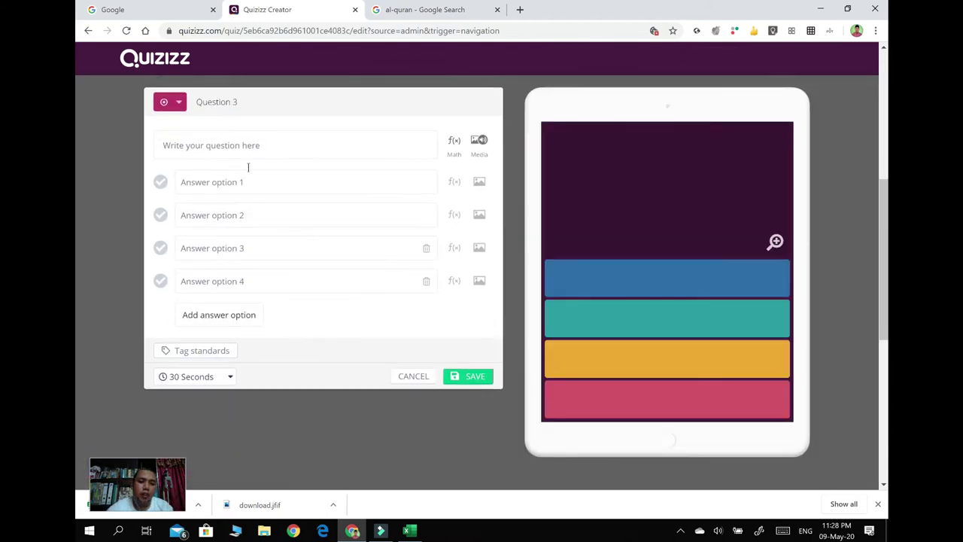
{"action": "left_click", "coordinate": [229, 150]}
{"action": "type", "text": "Al-"}
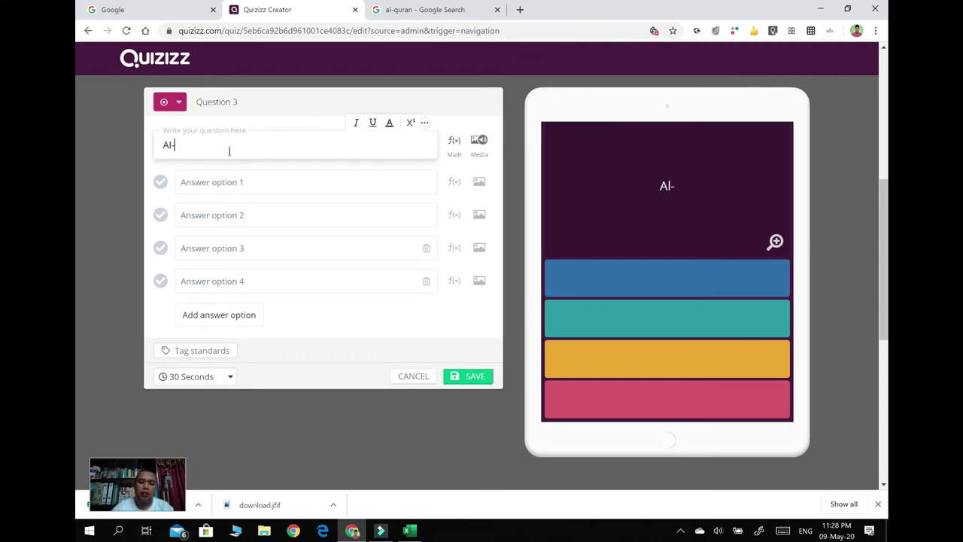
{"action": "type", "text": "Quran "}
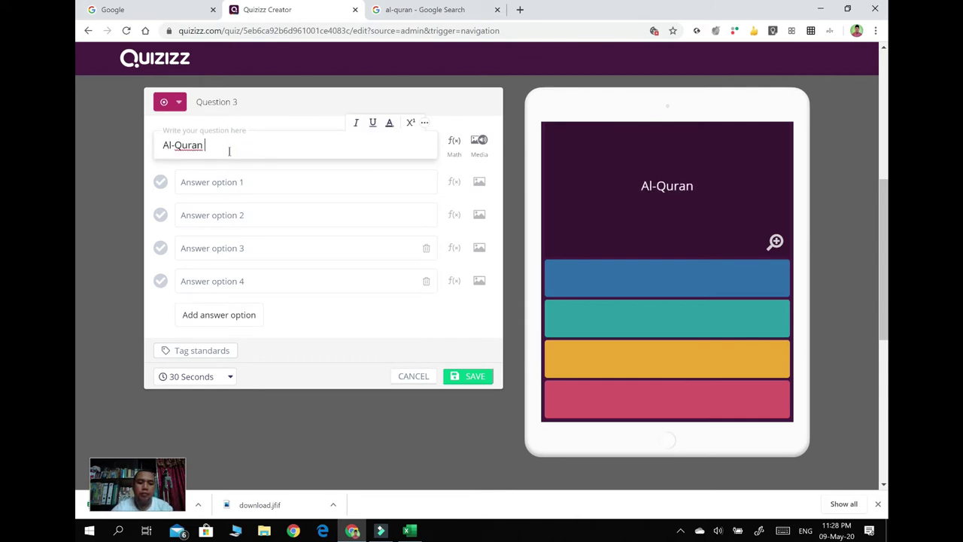
{"action": "type", "text": "diturnkan"}
{"action": "key", "text": "BackSpace"}
{"action": "key", "text": "BackSpace"}
{"action": "key", "text": "BackSpace"}
{"action": "key", "text": "BackSpace"}
{"action": "type", "text": "un"}
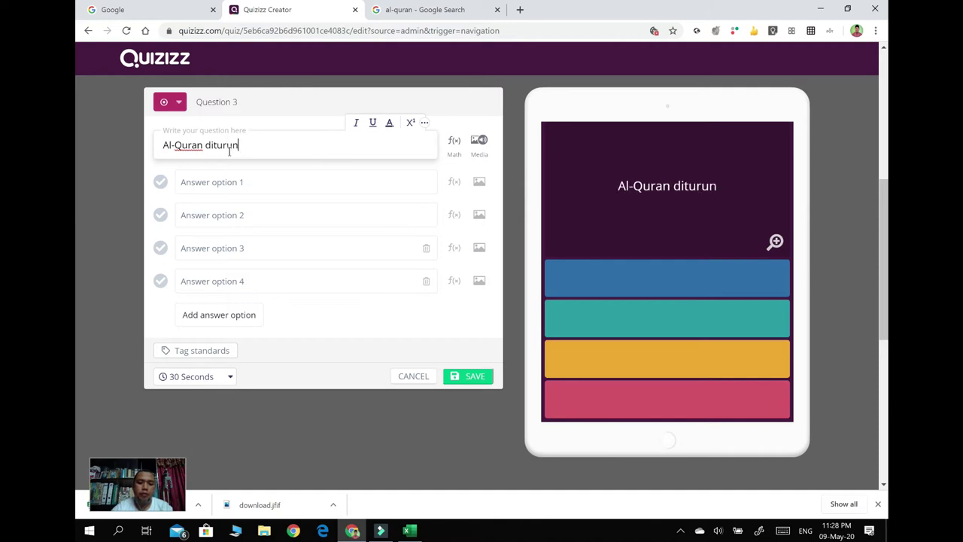
{"action": "type", "text": "kan melal"}
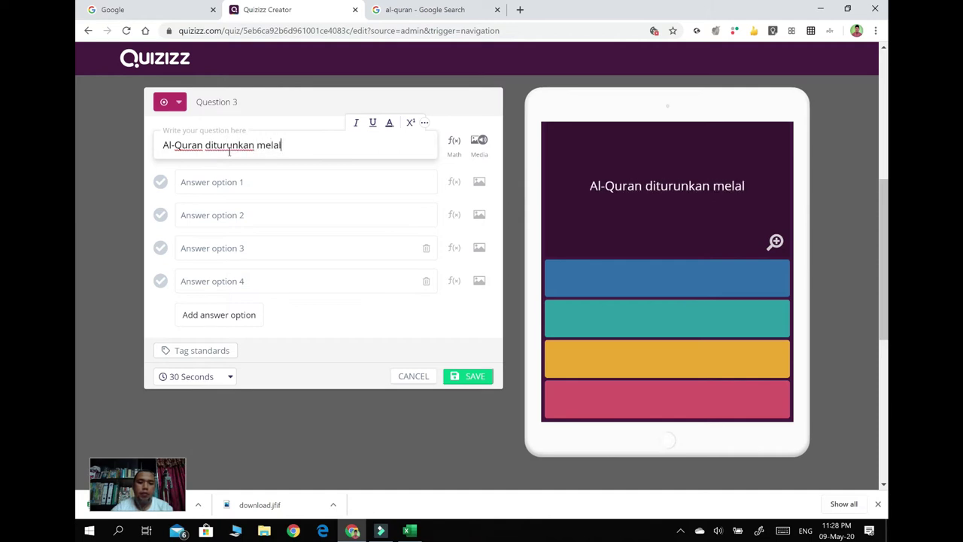
{"action": "type", "text": "ui peran"}
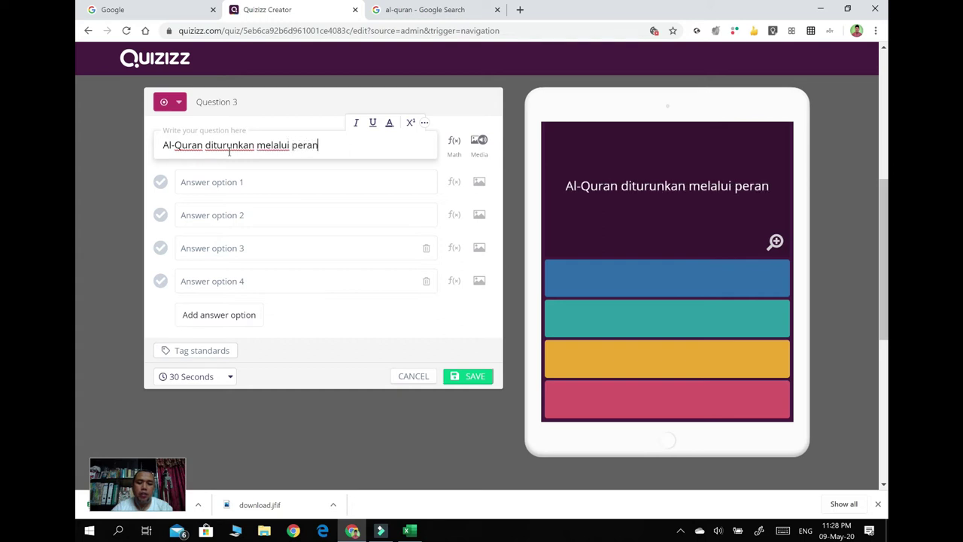
{"action": "type", "text": "taraan mal"}
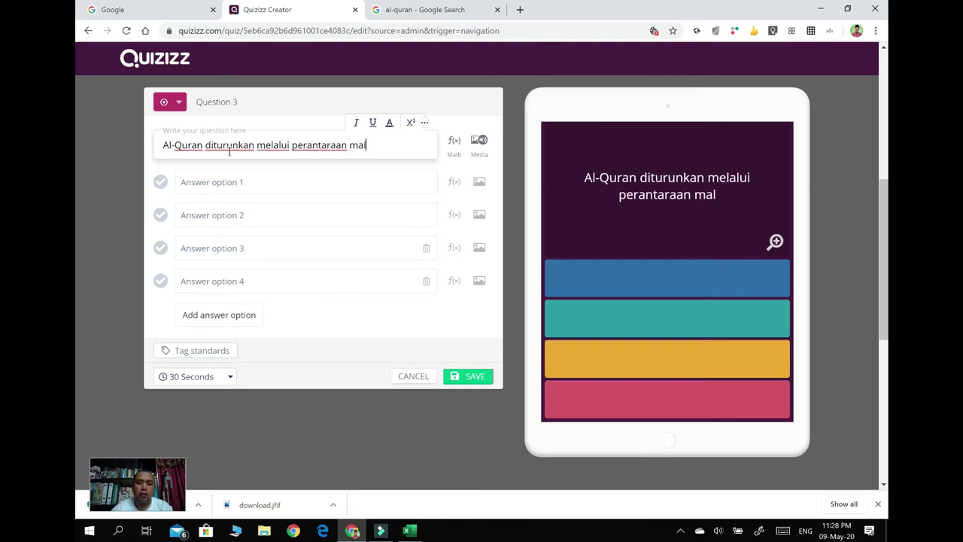
{"action": "type", "text": "aikat ______"}
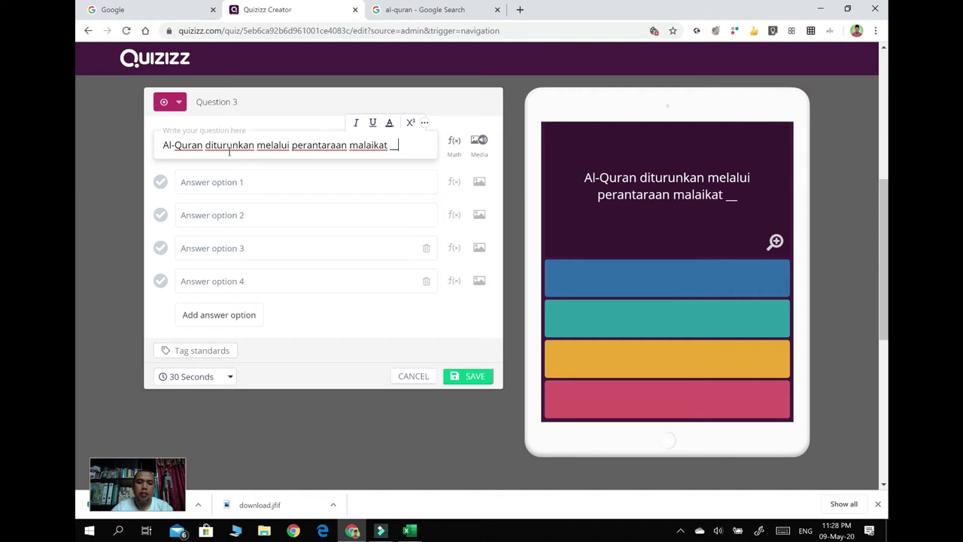
{"action": "type", "text": "__________."}
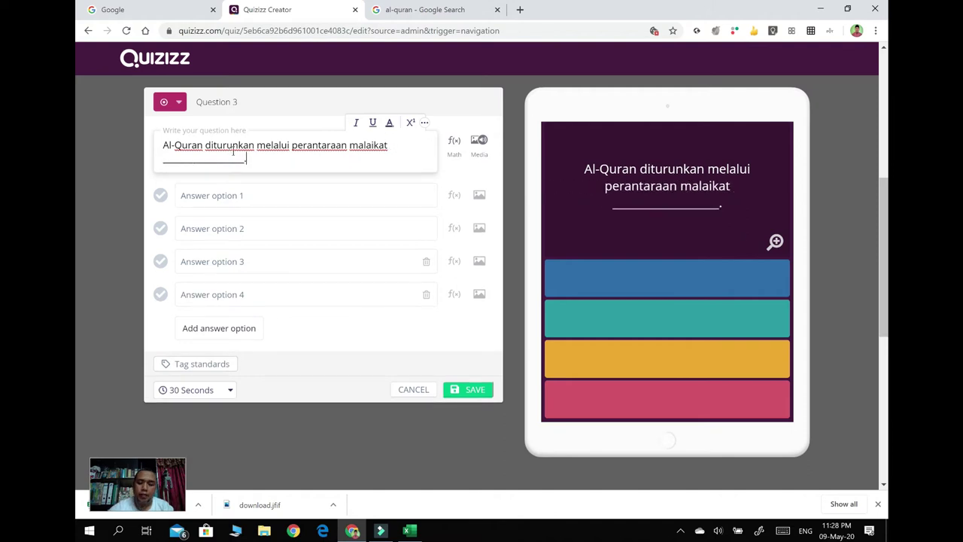
Enter Mikail, Jibril, Israfil and Munkar as answer options 1 to 4 of question 3, mark Jibril as correct, and save the question.
{"action": "left_click", "coordinate": [198, 231]}
{"action": "type", "text": "Jibra"}
{"action": "key", "text": "BackSpace"}
{"action": "type", "text": "il"}
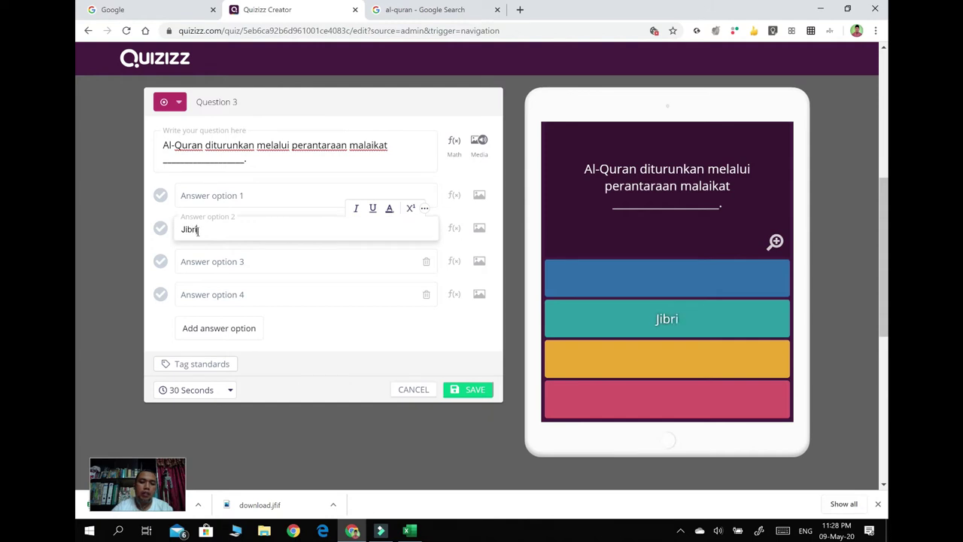
{"action": "left_click", "coordinate": [225, 201]}
{"action": "type", "text": "Mikail"}
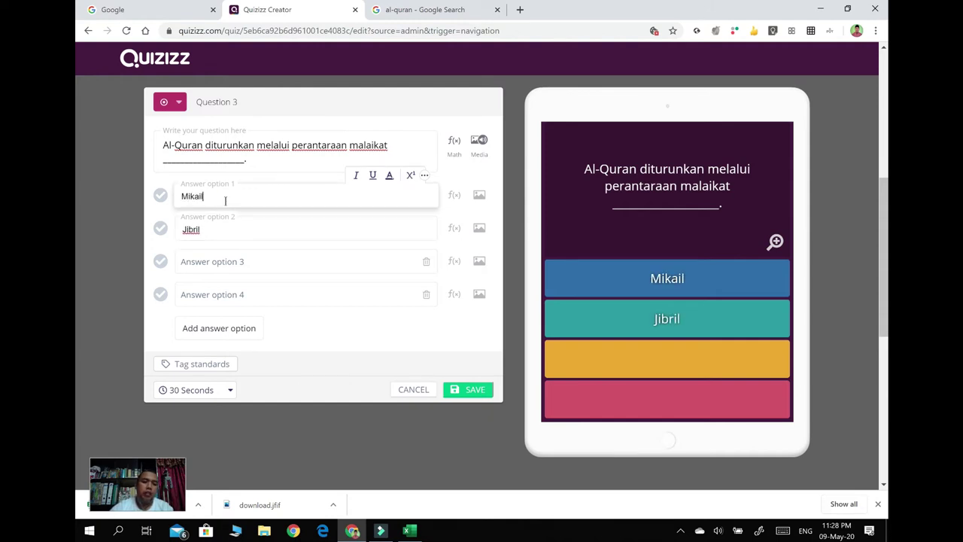
{"action": "left_click", "coordinate": [188, 262]}
{"action": "type", "text": "Israfil"}
{"action": "left_click", "coordinate": [200, 294]}
{"action": "type", "text": "Munkar"}
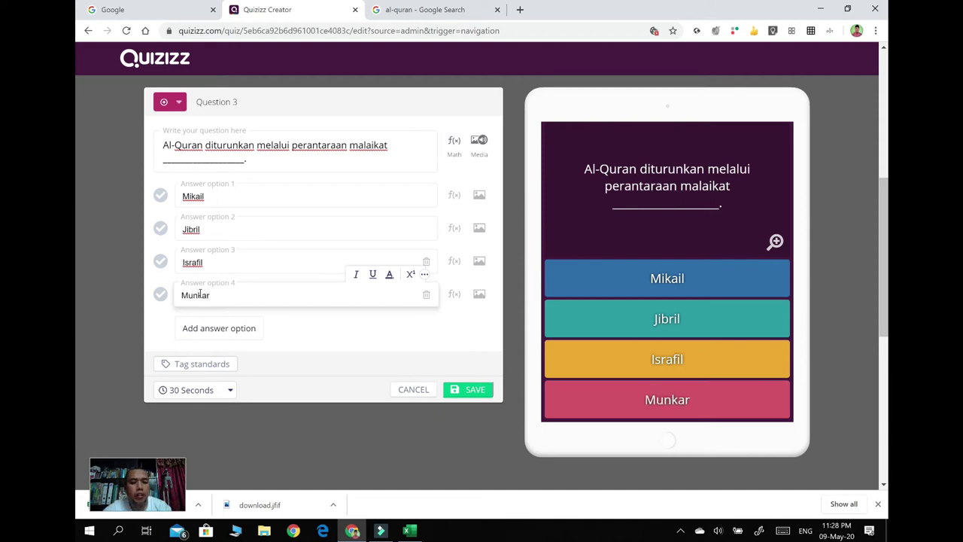
{"action": "left_click", "coordinate": [160, 228]}
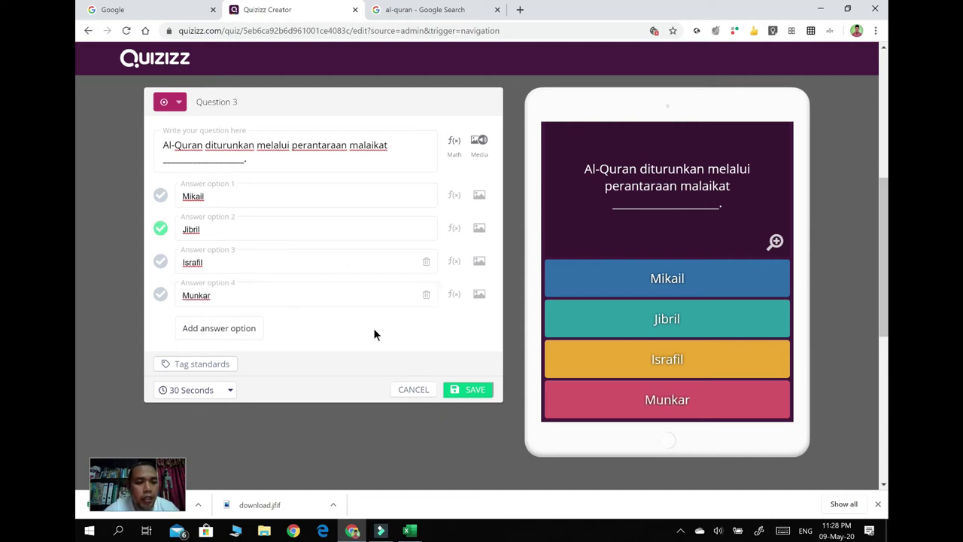
{"action": "left_click", "coordinate": [466, 390]}
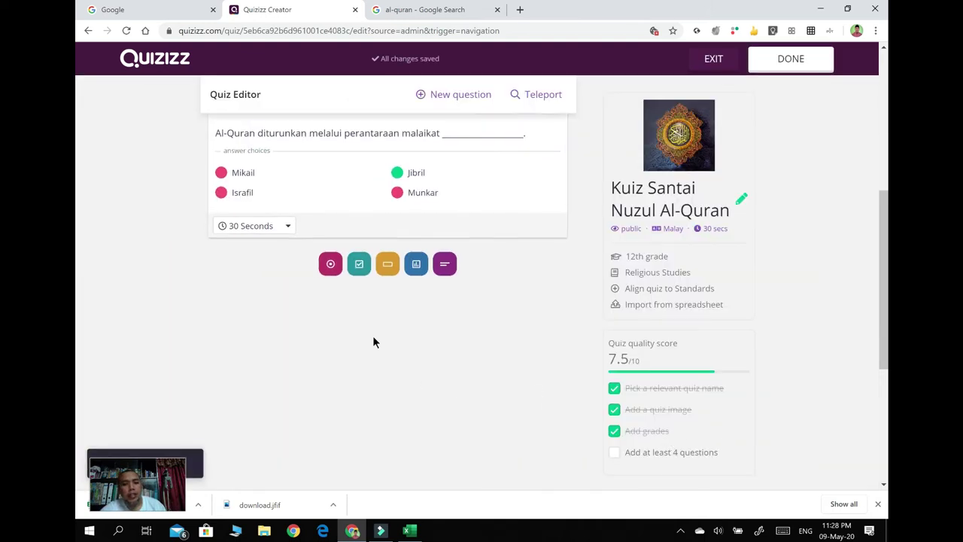
Add a fourth multiple-choice question with the text "Al-Quran mengandungi _________ surah.".
{"action": "scroll", "coordinate": [373, 335], "scroll_direction": "up", "scroll_amount": 1}
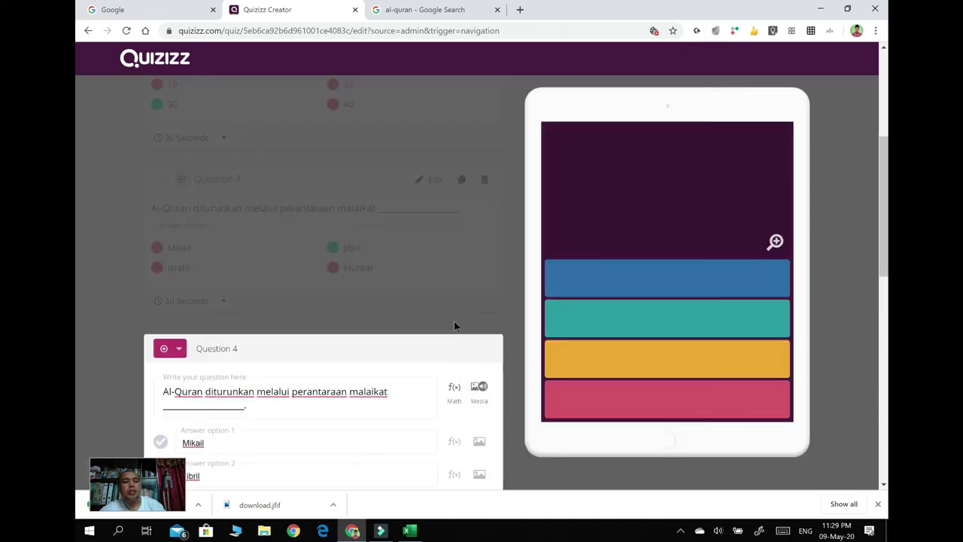
{"action": "left_click", "coordinate": [214, 181]}
{"action": "left_click", "coordinate": [228, 148]}
{"action": "type", "text": "Al-Qura"}
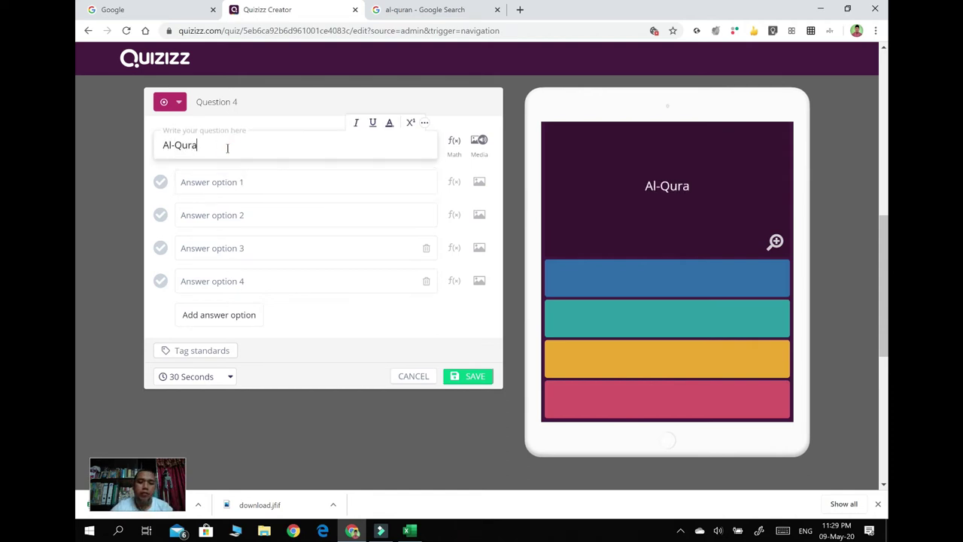
{"action": "type", "text": "n me"}
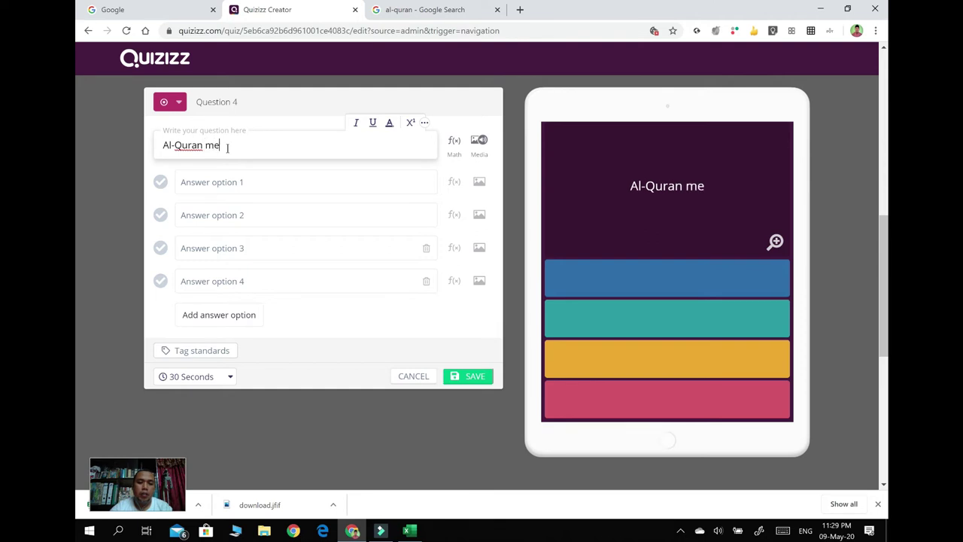
{"action": "type", "text": "ngandun"}
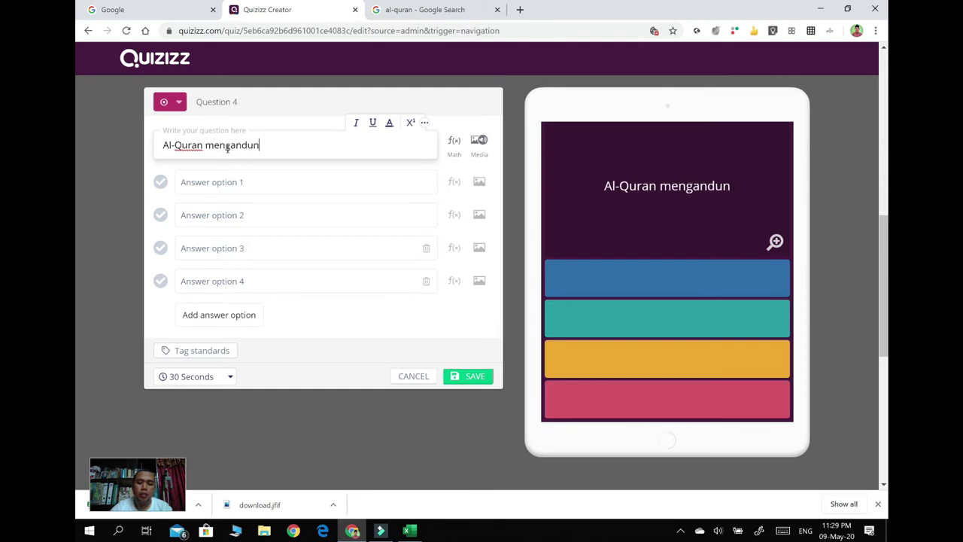
{"action": "type", "text": "gi ________"}
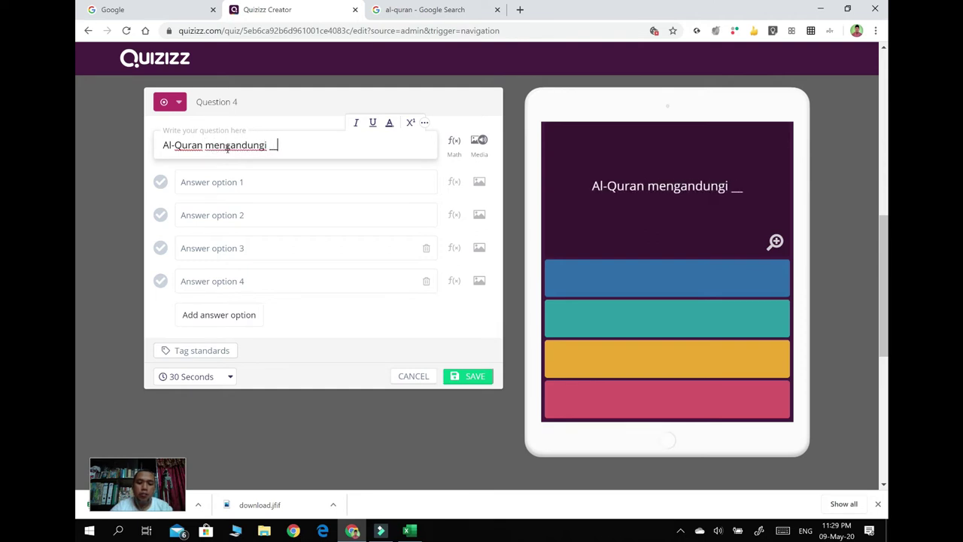
{"action": "type", "text": " sur"}
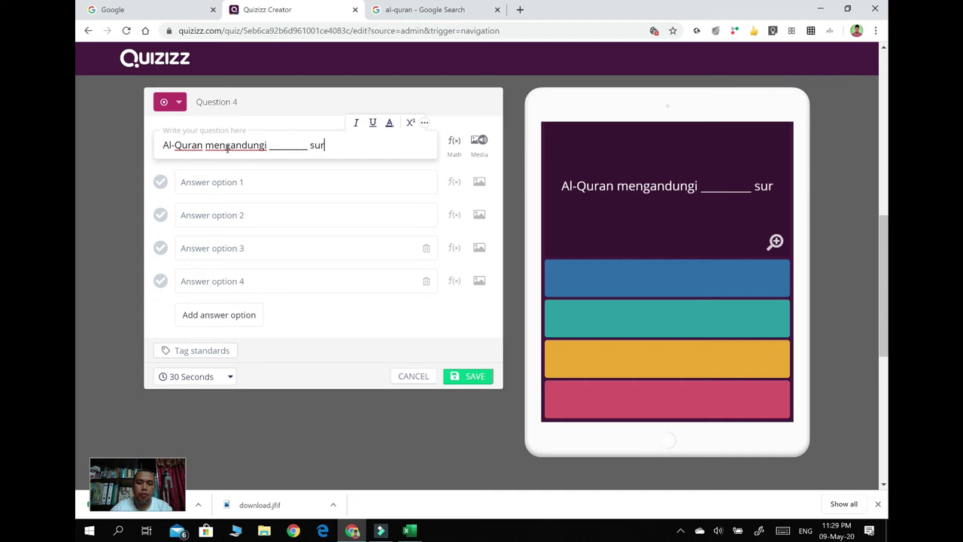
{"action": "type", "text": "ah."}
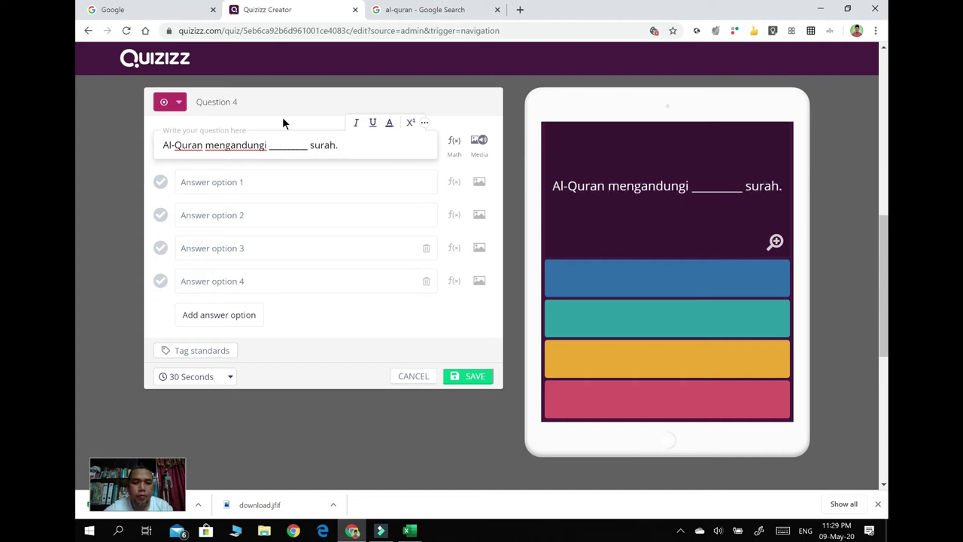
Enter 112, 113, 114 and 115 as the answer options of question 4, mark 114 as correct, and save the question.
{"action": "left_click", "coordinate": [186, 182]}
{"action": "type", "text": "112"}
{"action": "left_click", "coordinate": [202, 215]}
{"action": "type", "text": "113"}
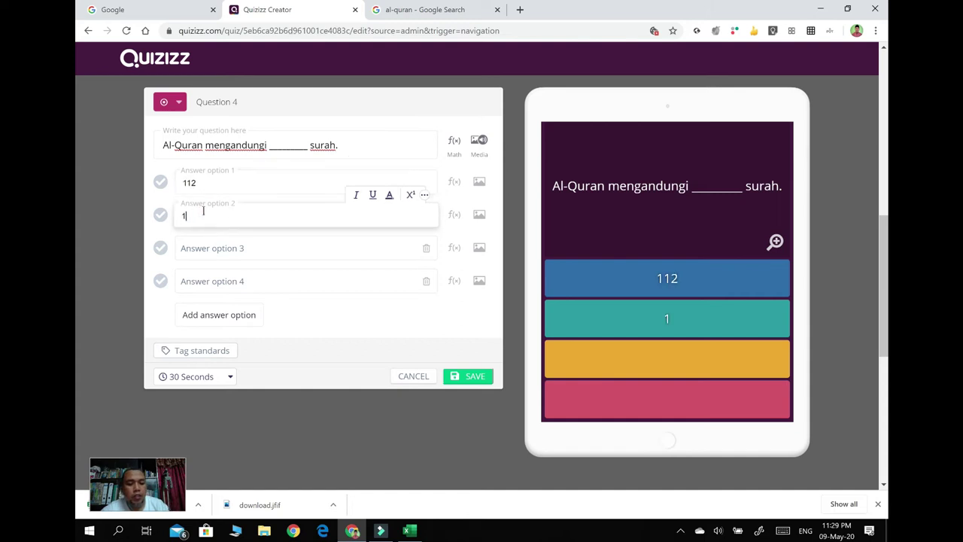
{"action": "left_click", "coordinate": [193, 247]}
{"action": "type", "text": "114"}
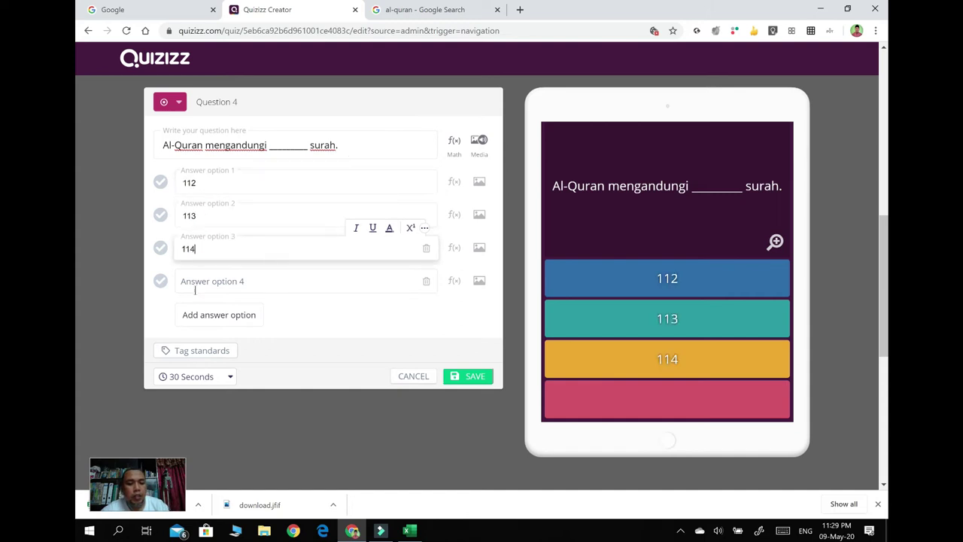
{"action": "left_click", "coordinate": [195, 284]}
{"action": "type", "text": "115"}
{"action": "left_click", "coordinate": [160, 248]}
{"action": "left_click", "coordinate": [468, 376]}
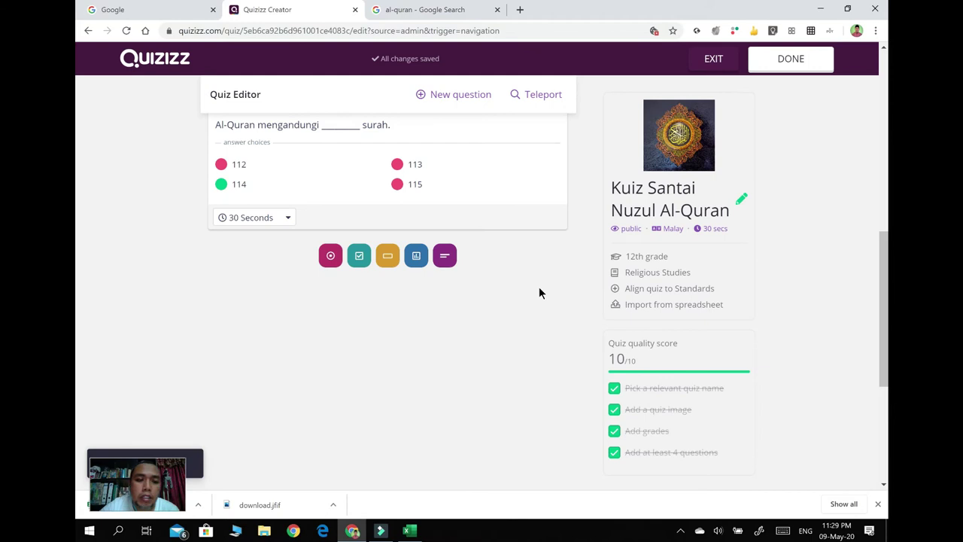
Review the four questions in the quiz editor and finish editing the quiz.
{"action": "scroll", "coordinate": [482, 341], "scroll_direction": "up", "scroll_amount": 5}
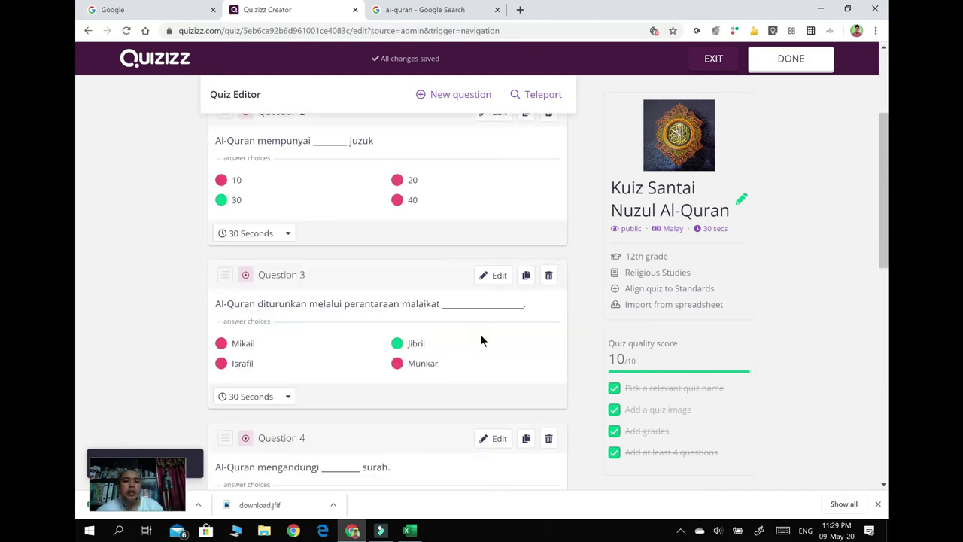
{"action": "scroll", "coordinate": [482, 334], "scroll_direction": "up", "scroll_amount": 2}
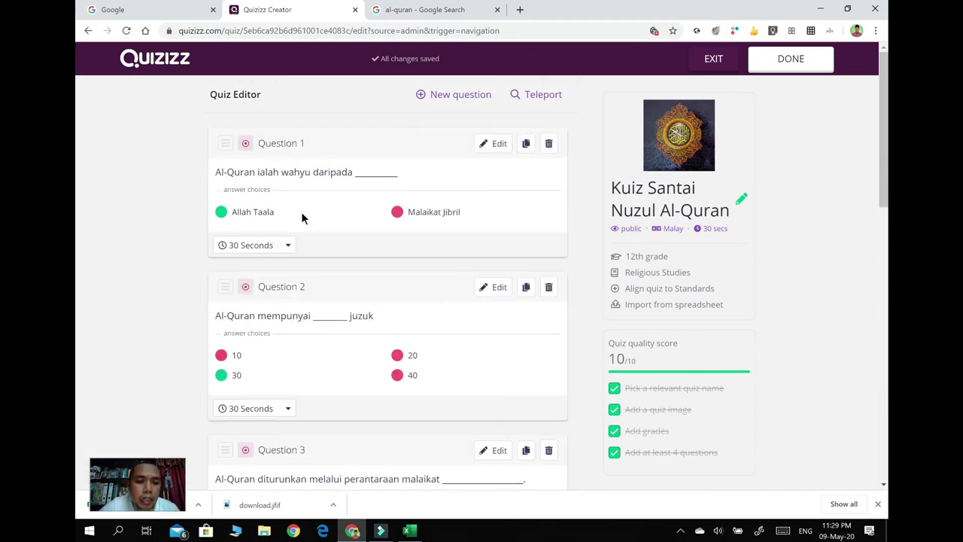
{"action": "scroll", "coordinate": [298, 218], "scroll_direction": "down", "scroll_amount": 4}
{"action": "scroll", "coordinate": [436, 288], "scroll_direction": "down", "scroll_amount": 3}
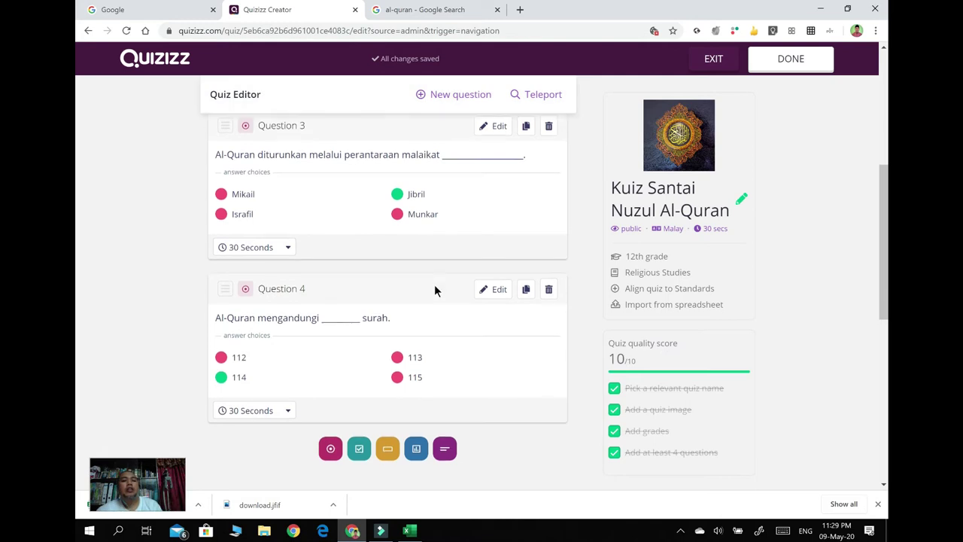
{"action": "scroll", "coordinate": [662, 226], "scroll_direction": "up", "scroll_amount": 4}
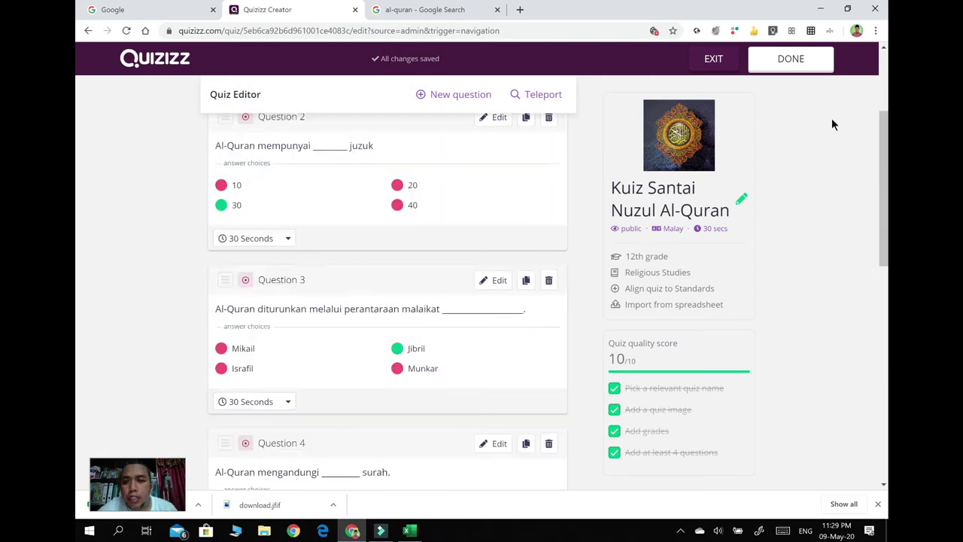
{"action": "left_click", "coordinate": [790, 61]}
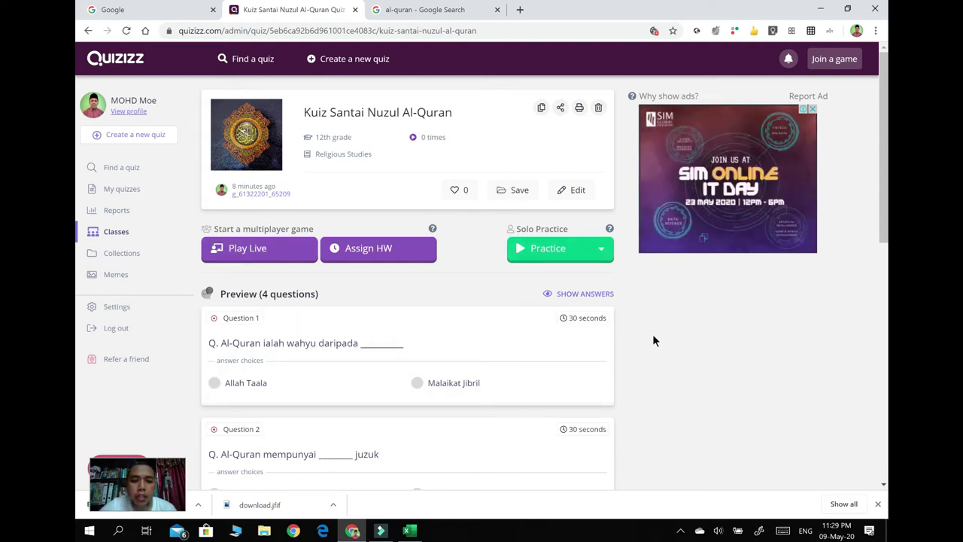
Examine the ways to share Kuiz Santai Nuzul Al-Quran with instructors, including the other sharing options, and close the sharing dialog.
{"action": "left_click", "coordinate": [560, 108]}
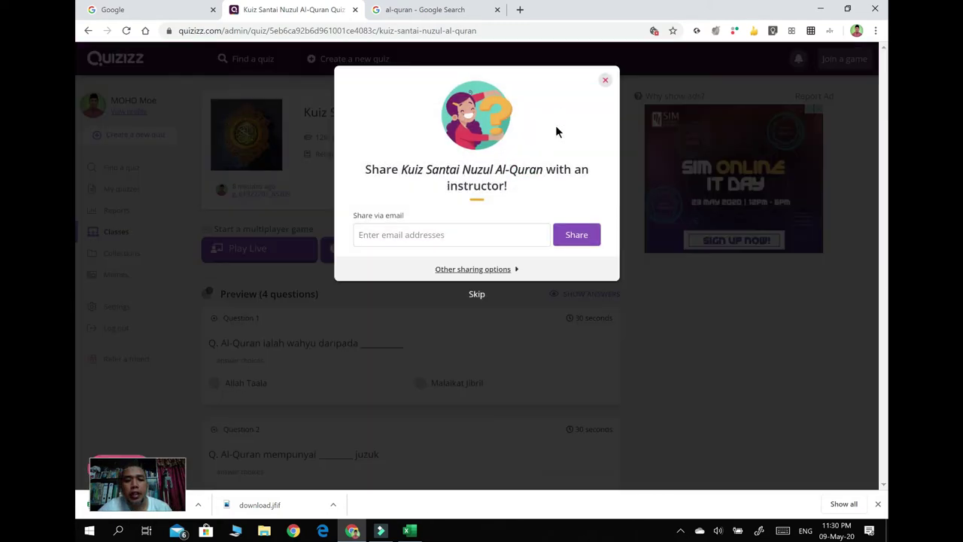
{"action": "left_click", "coordinate": [501, 273]}
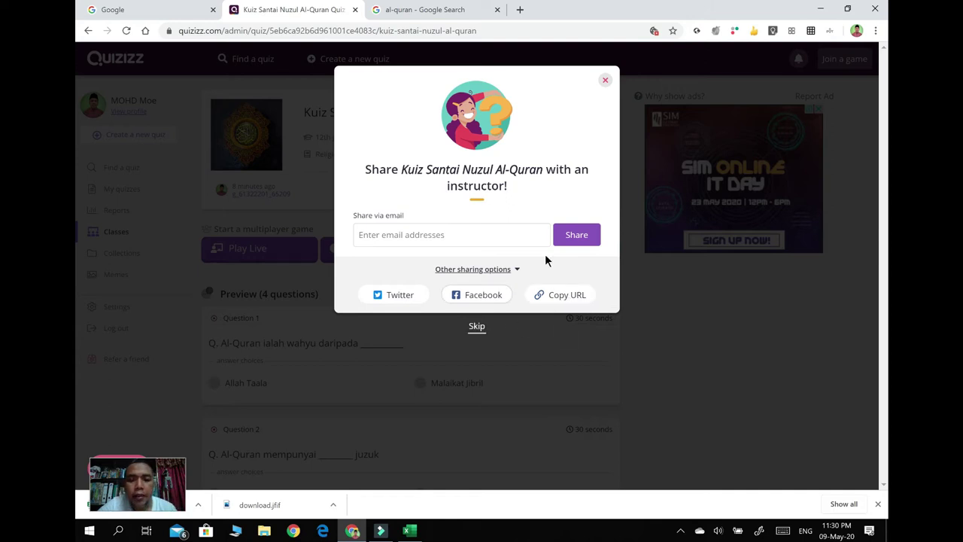
{"action": "left_click", "coordinate": [606, 81]}
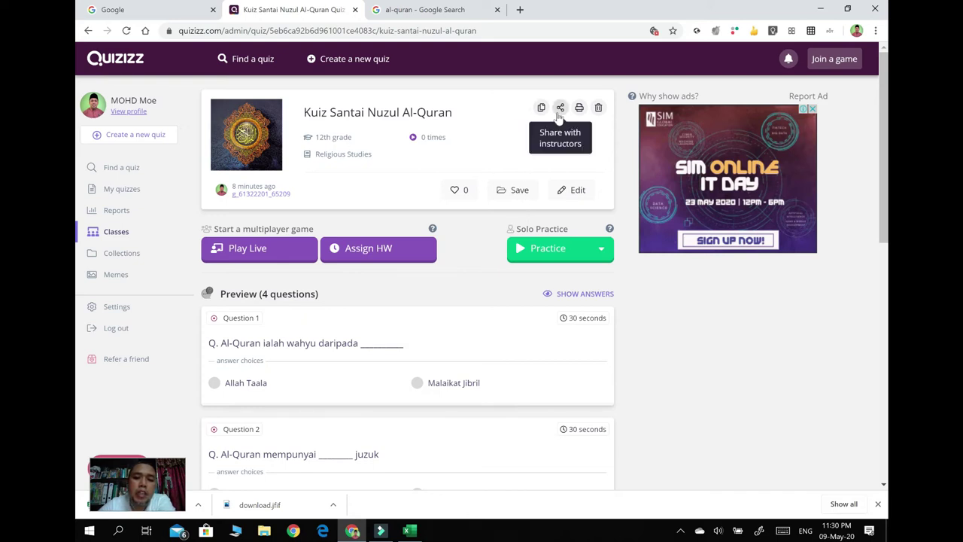
Save Kuiz Santai Nuzul Al-Quran to a new collection named "Koleksi Quzizi orang lain".
{"action": "left_click", "coordinate": [512, 193]}
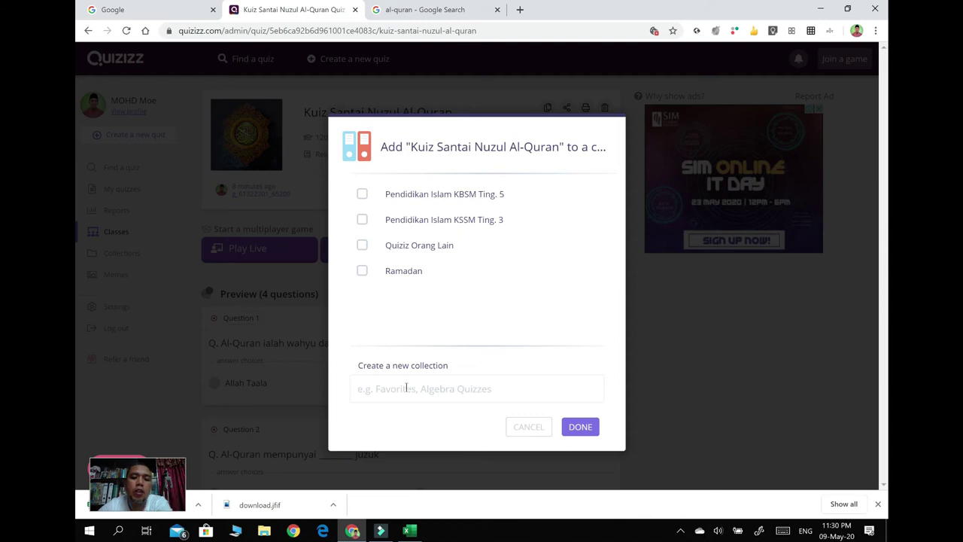
{"action": "type", "text": "Koleksi "}
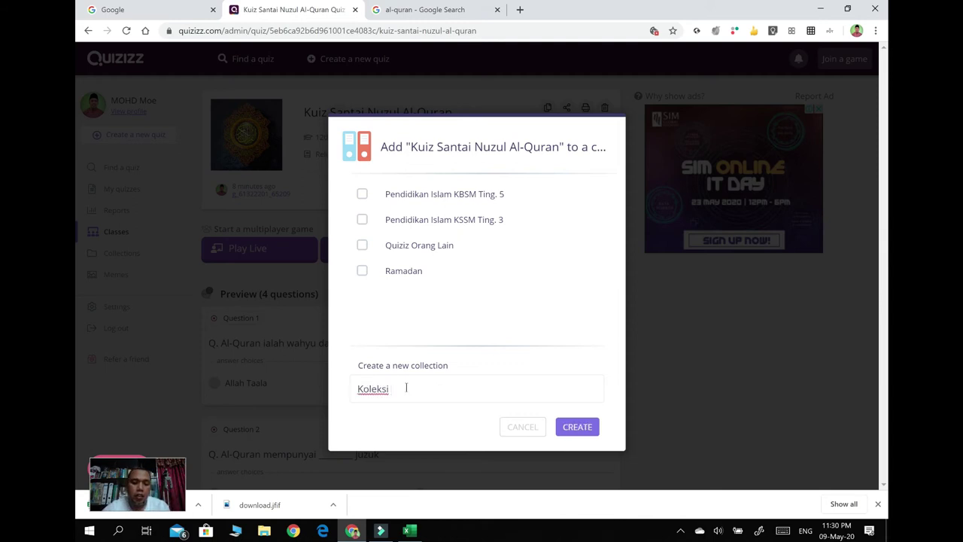
{"action": "type", "text": "Quizi orang "}
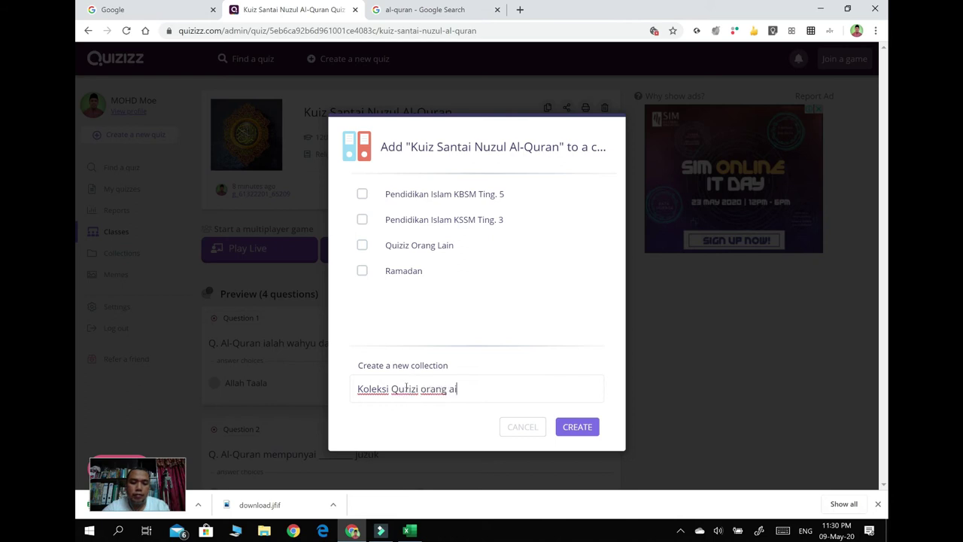
{"action": "type", "text": "lain"}
{"action": "left_click", "coordinate": [584, 427]}
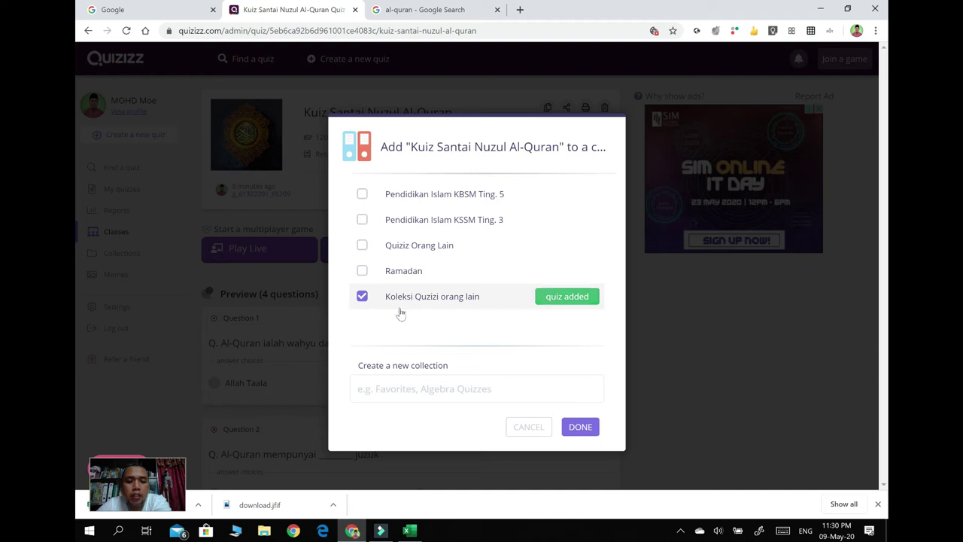
{"action": "left_click", "coordinate": [580, 427]}
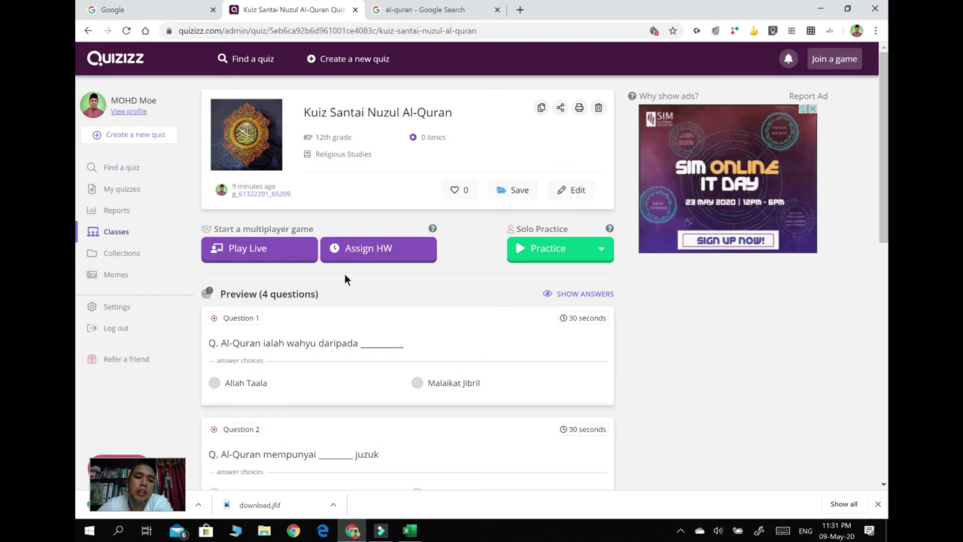
{"action": "left_click", "coordinate": [250, 262]}
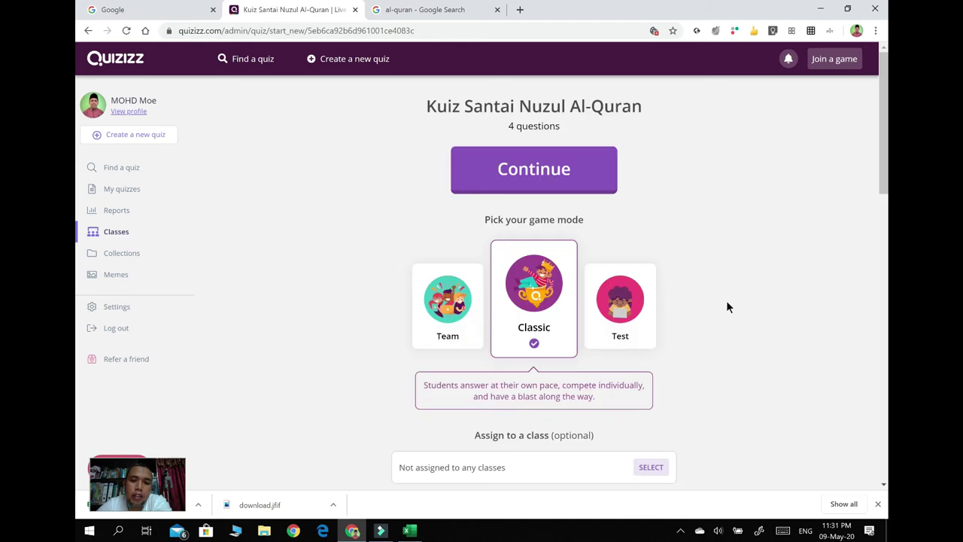
{"action": "scroll", "coordinate": [672, 255], "scroll_direction": "down", "scroll_amount": 3}
{"action": "scroll", "coordinate": [647, 244], "scroll_direction": "up", "scroll_amount": 3}
{"action": "left_click", "coordinate": [89, 31]}
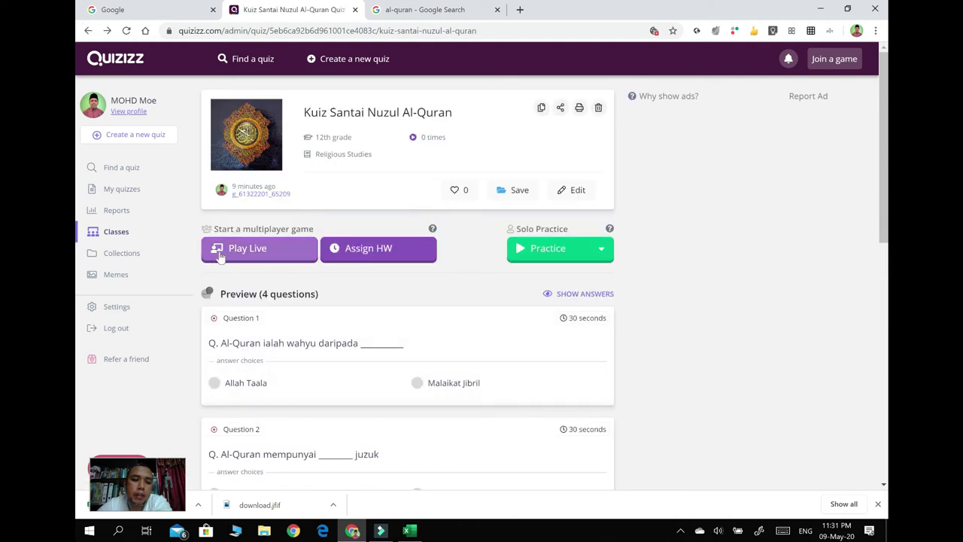
Open the live game setup for Kuiz Santai Nuzul Al-Quran and set the student attempts to 1.
{"action": "left_click", "coordinate": [232, 253]}
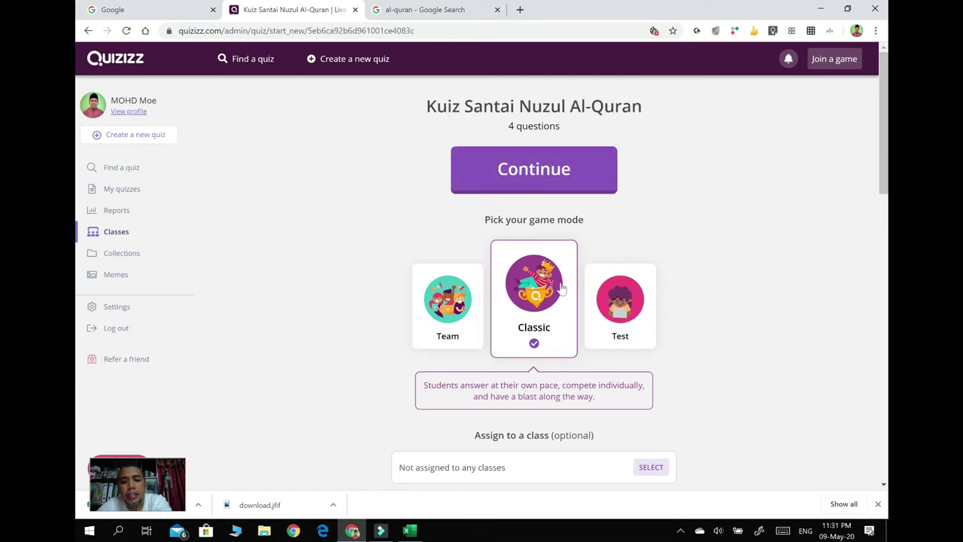
{"action": "scroll", "coordinate": [716, 376], "scroll_direction": "down", "scroll_amount": 2}
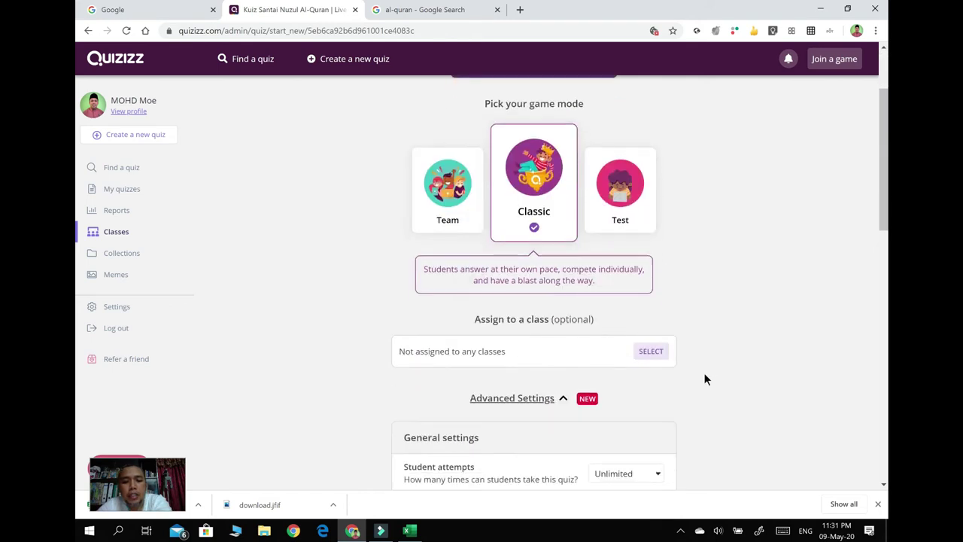
{"action": "scroll", "coordinate": [688, 378], "scroll_direction": "down", "scroll_amount": 2}
{"action": "scroll", "coordinate": [678, 360], "scroll_direction": "down", "scroll_amount": 2}
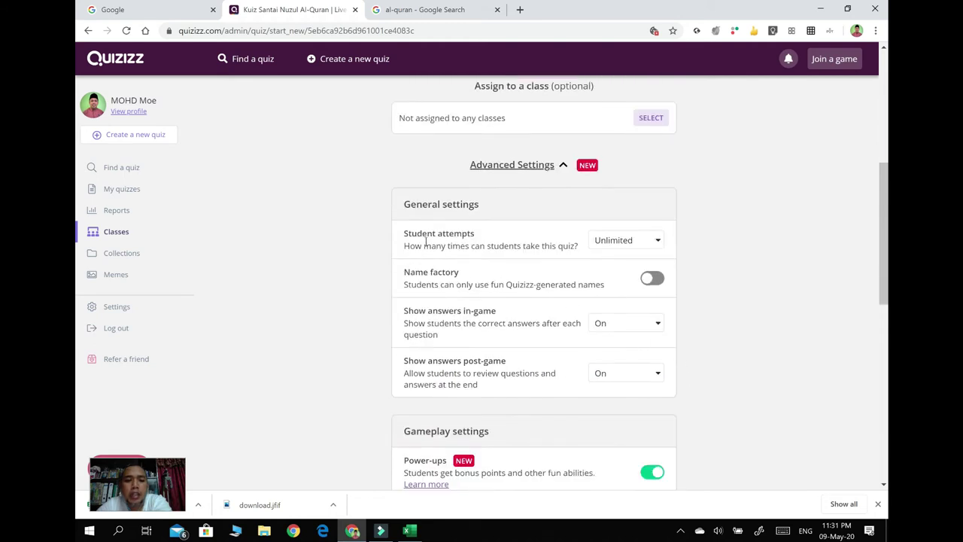
{"action": "left_click", "coordinate": [662, 244]}
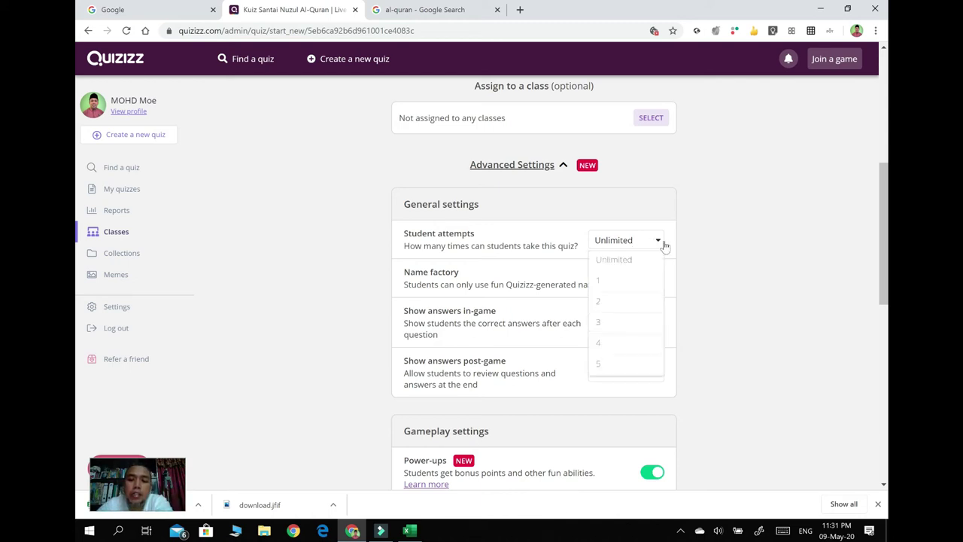
{"action": "left_click", "coordinate": [625, 281]}
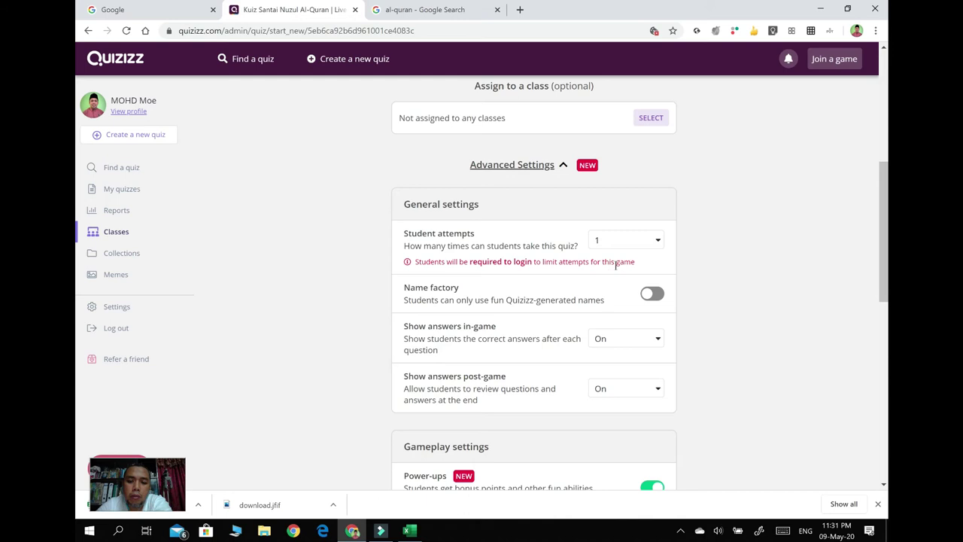
Turn on Name factory in the general settings so students can only use Quizizz-generated names.
{"action": "scroll", "coordinate": [757, 300], "scroll_direction": "down", "scroll_amount": 1}
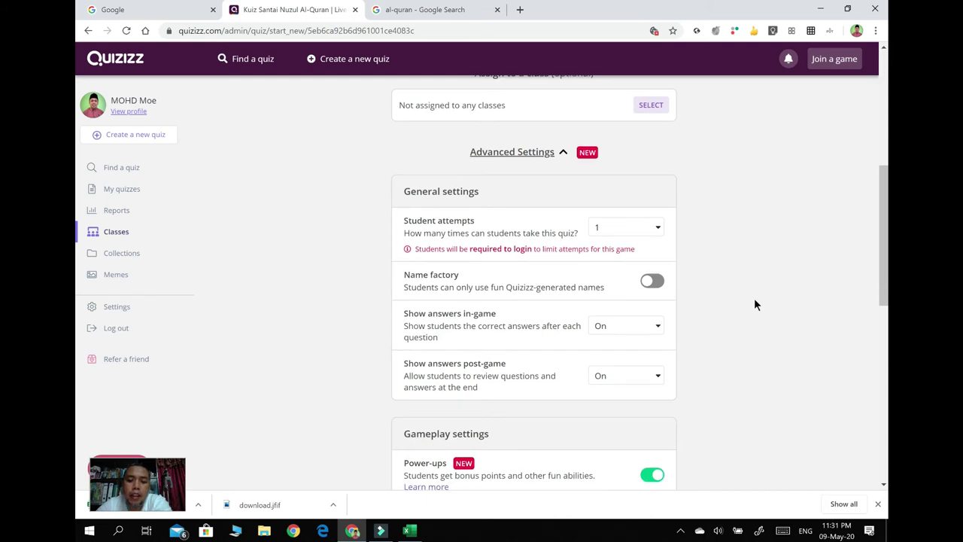
{"action": "scroll", "coordinate": [756, 300], "scroll_direction": "down", "scroll_amount": 1}
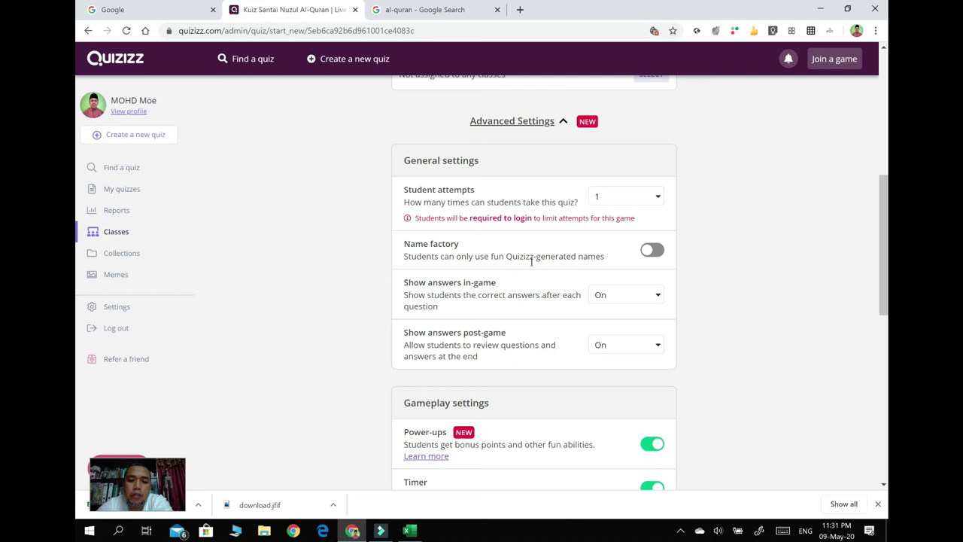
{"action": "left_click", "coordinate": [651, 251]}
{"action": "left_click", "coordinate": [652, 252]}
{"action": "left_click", "coordinate": [652, 251]}
{"action": "left_click", "coordinate": [652, 251]}
{"action": "left_click", "coordinate": [652, 252]}
Look over the gameplay settings and set the student attempts to Unlimited.
{"action": "scroll", "coordinate": [712, 305], "scroll_direction": "down", "scroll_amount": 2}
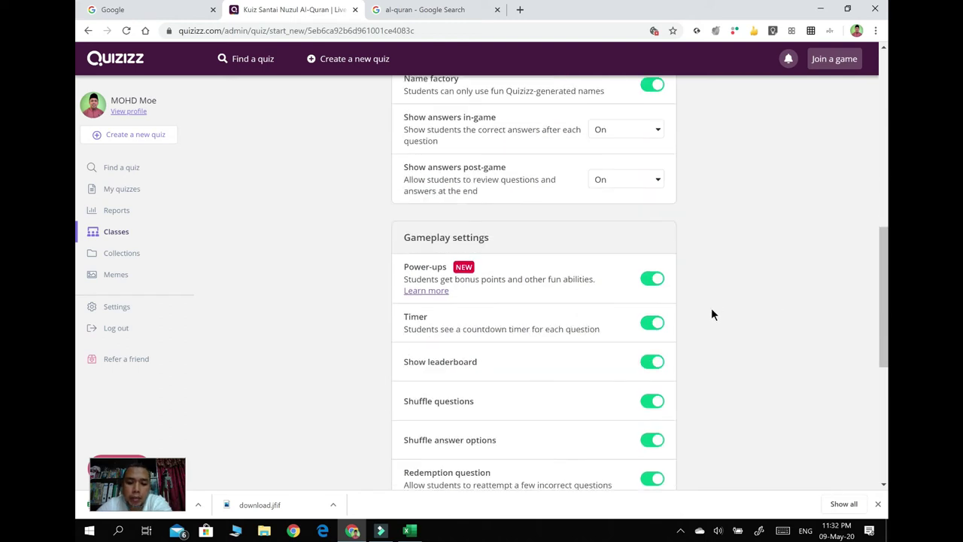
{"action": "scroll", "coordinate": [711, 315], "scroll_direction": "down", "scroll_amount": 2}
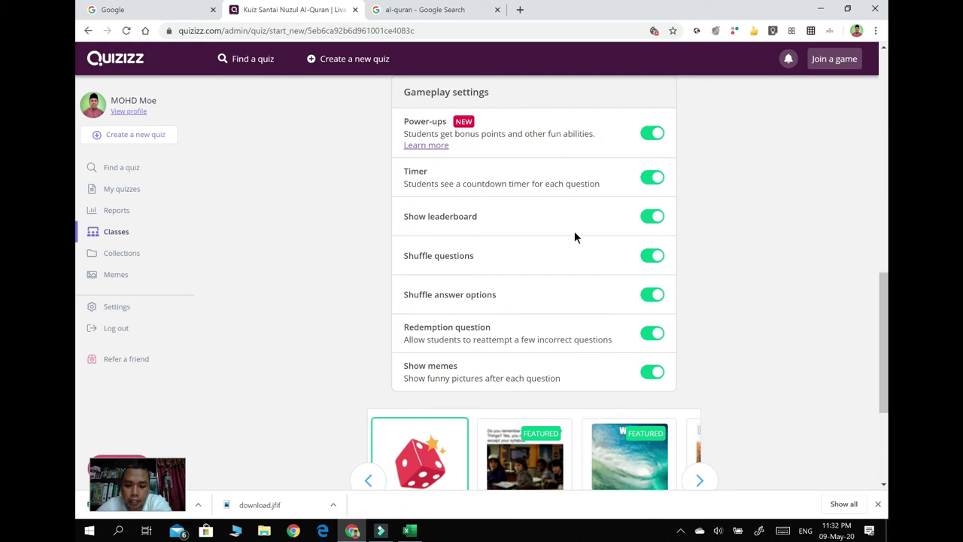
{"action": "scroll", "coordinate": [628, 304], "scroll_direction": "up", "scroll_amount": 5}
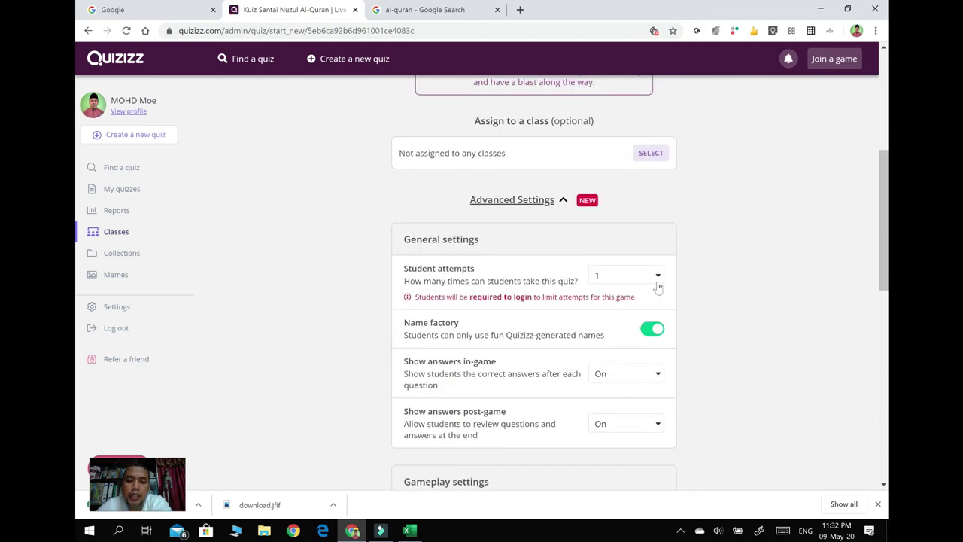
{"action": "left_click", "coordinate": [658, 282]}
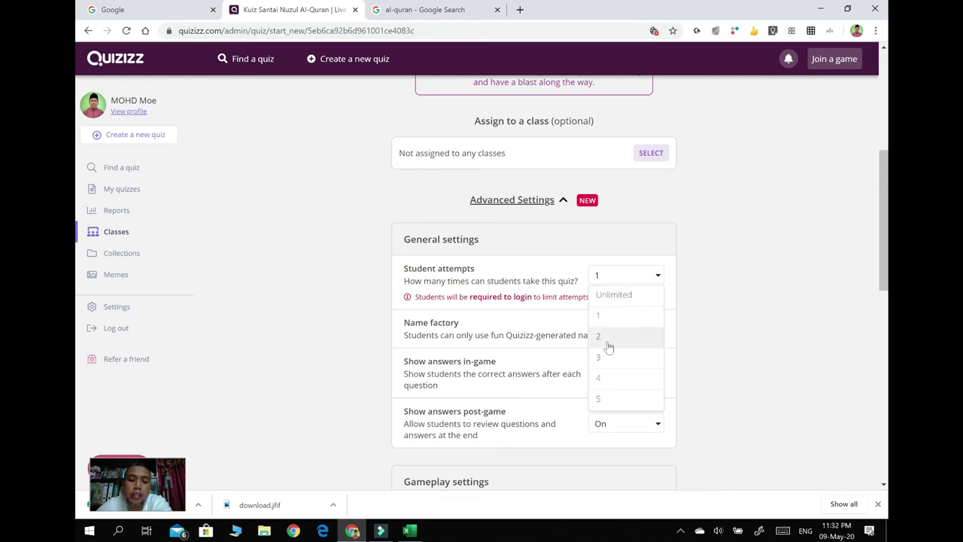
{"action": "left_click", "coordinate": [615, 297]}
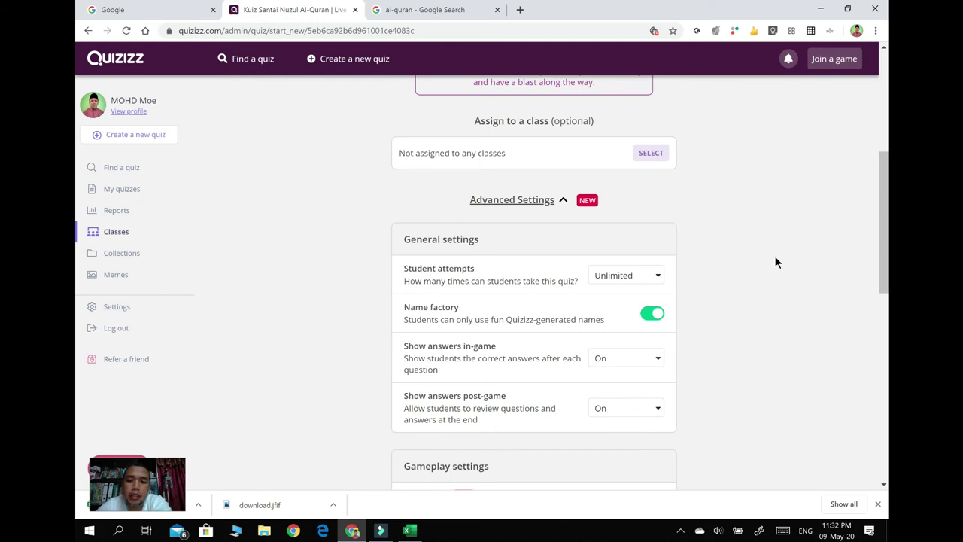
Continue to the live game's waiting lobby with the Classic game mode.
{"action": "scroll", "coordinate": [775, 256], "scroll_direction": "up", "scroll_amount": 4}
{"action": "scroll", "coordinate": [723, 294], "scroll_direction": "up", "scroll_amount": 1}
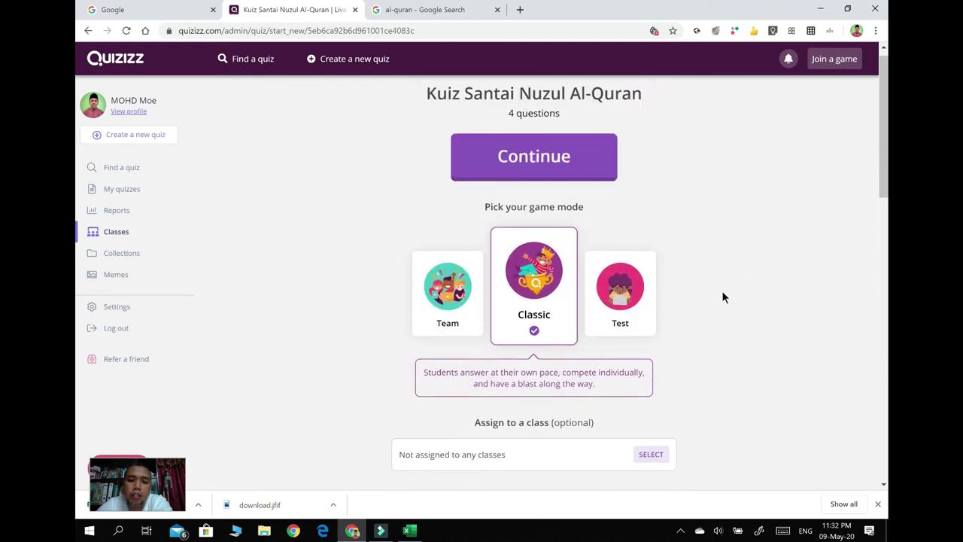
{"action": "left_click", "coordinate": [532, 186]}
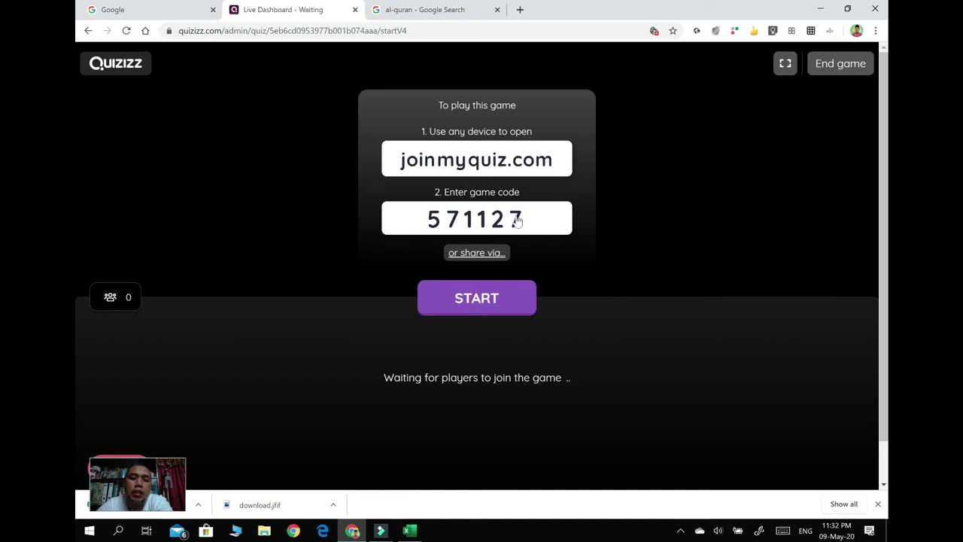
Copy the joinmyquiz.com address shown in the game's joining instructions.
{"action": "left_click_drag", "start_coordinate": [392, 166], "coordinate": [544, 167]}
{"action": "right_click", "coordinate": [544, 166]}
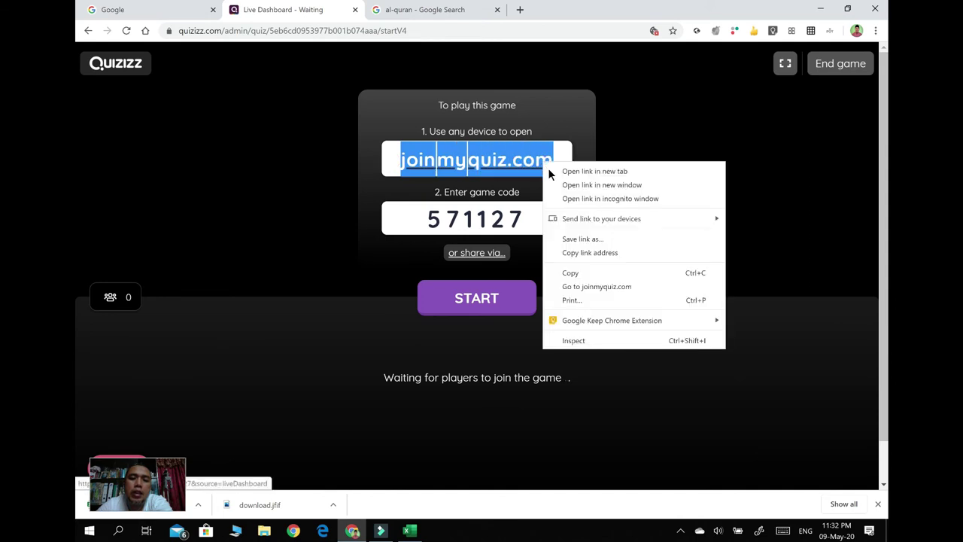
{"action": "left_click", "coordinate": [589, 274]}
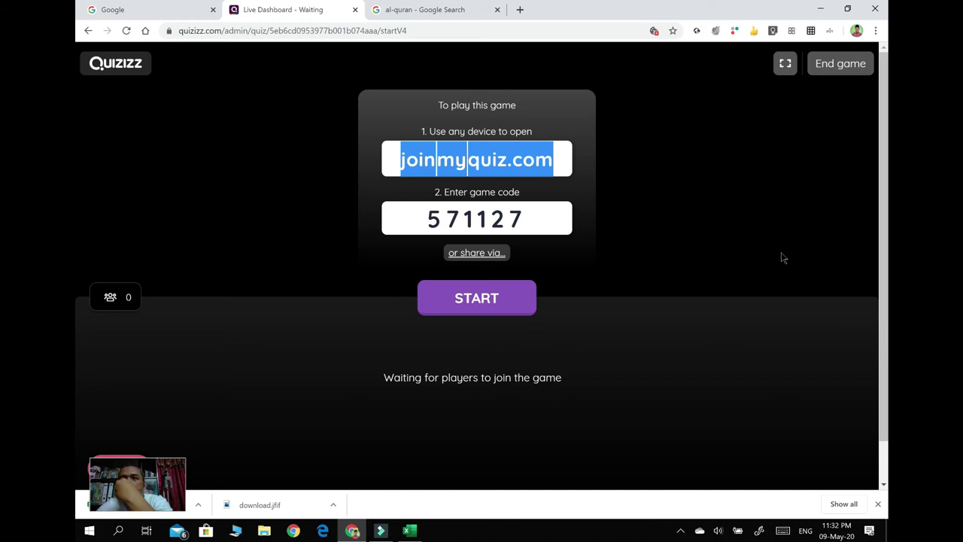
Open the live game's sharing options, copy the join link, and close the dialog.
{"action": "left_click", "coordinate": [479, 255]}
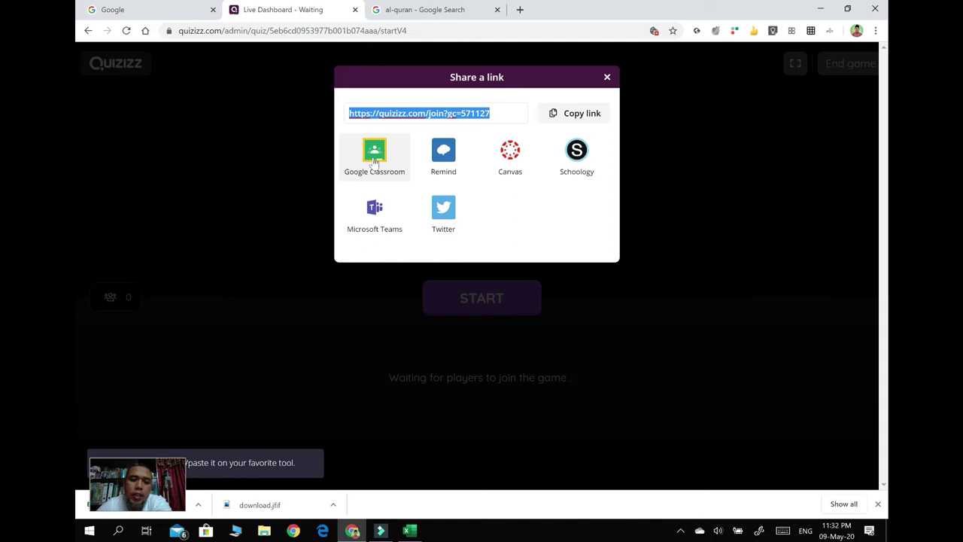
{"action": "left_click", "coordinate": [566, 113]}
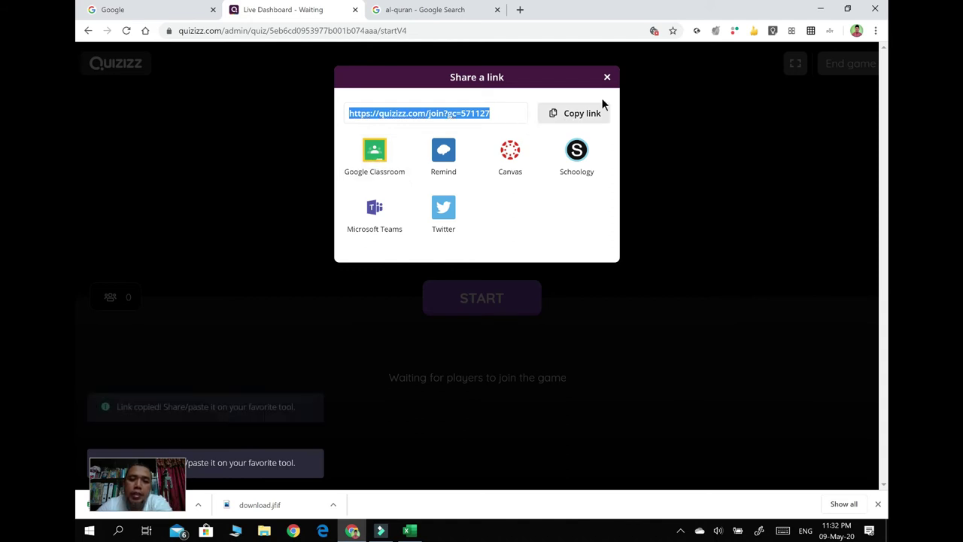
{"action": "left_click", "coordinate": [607, 78]}
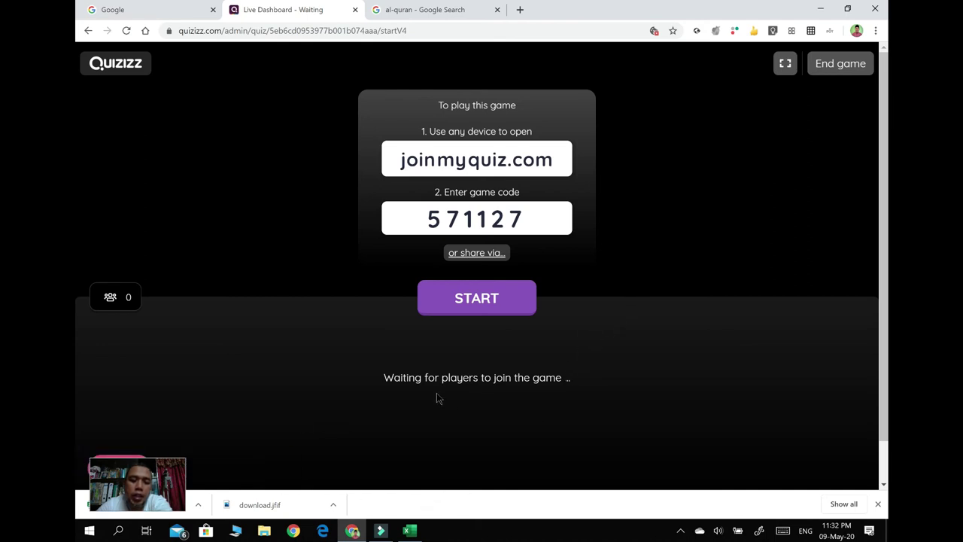
Close the browser's downloads bar below the live game lobby.
{"action": "left_click", "coordinate": [680, 530]}
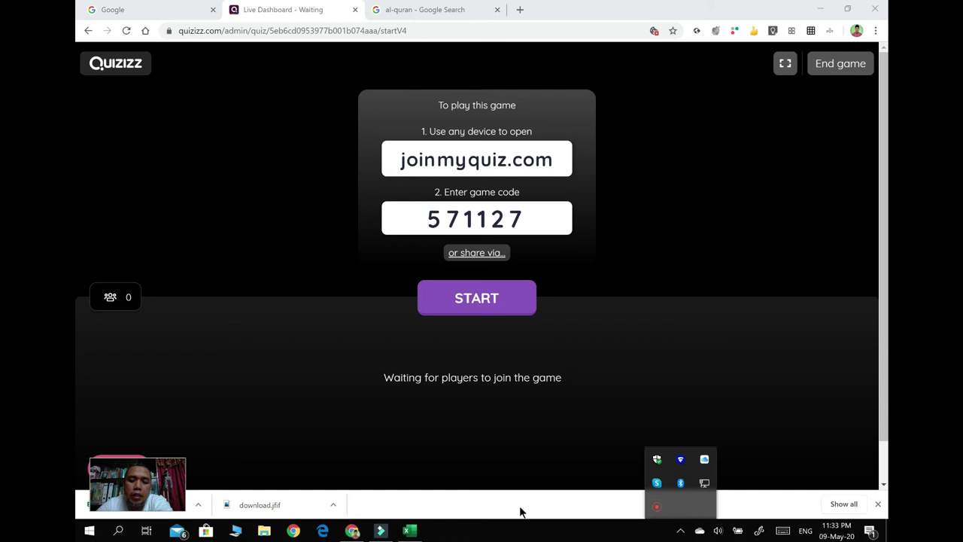
{"action": "left_click", "coordinate": [877, 505]}
{"action": "left_click", "coordinate": [680, 530]}
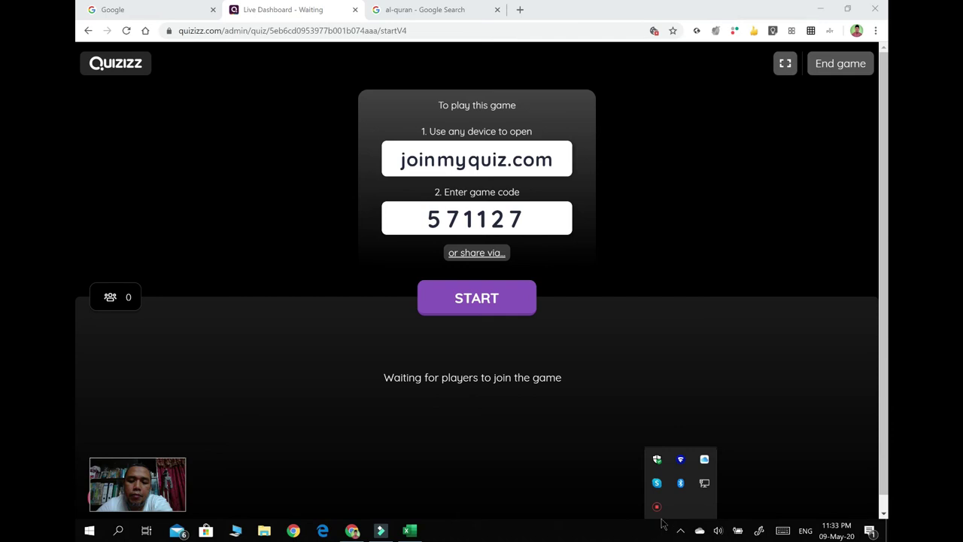
{"action": "left_click", "coordinate": [659, 515]}
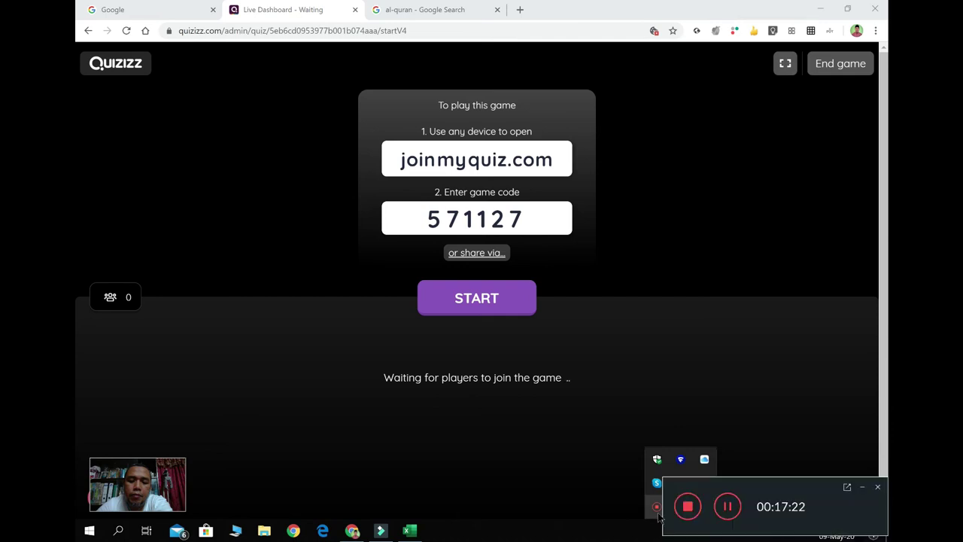
{"action": "left_click", "coordinate": [734, 511]}
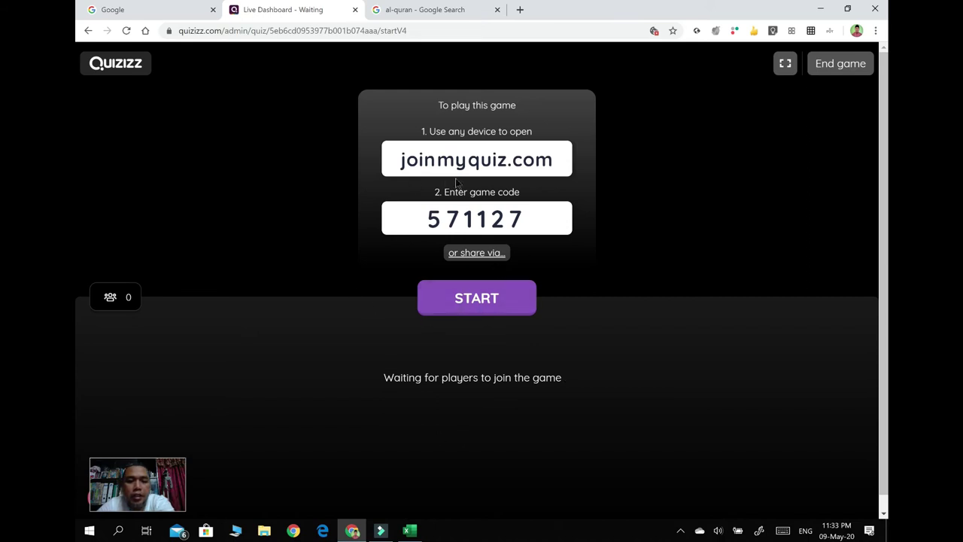
Copy the live game's join link once more for sharing with players and return to the lobby.
{"action": "left_click", "coordinate": [483, 256]}
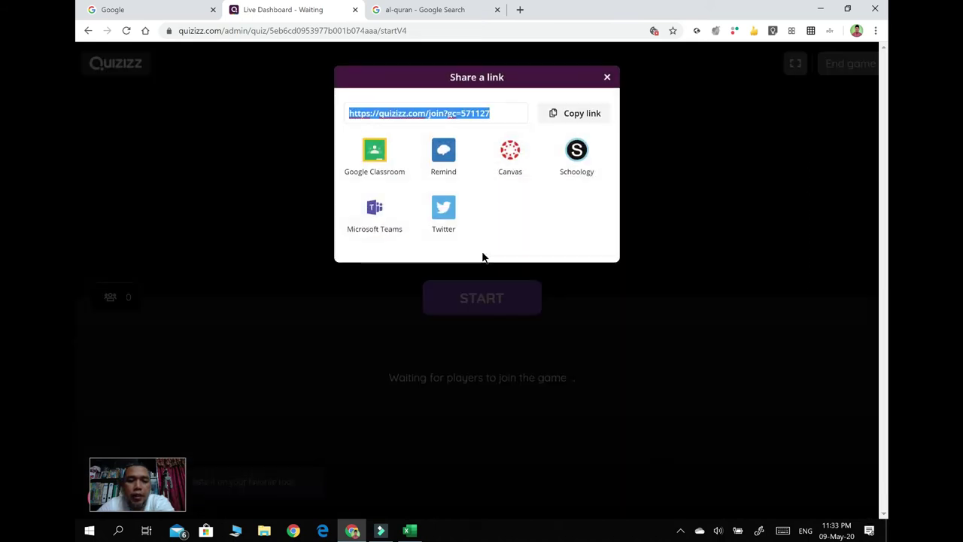
{"action": "left_click", "coordinate": [576, 116]}
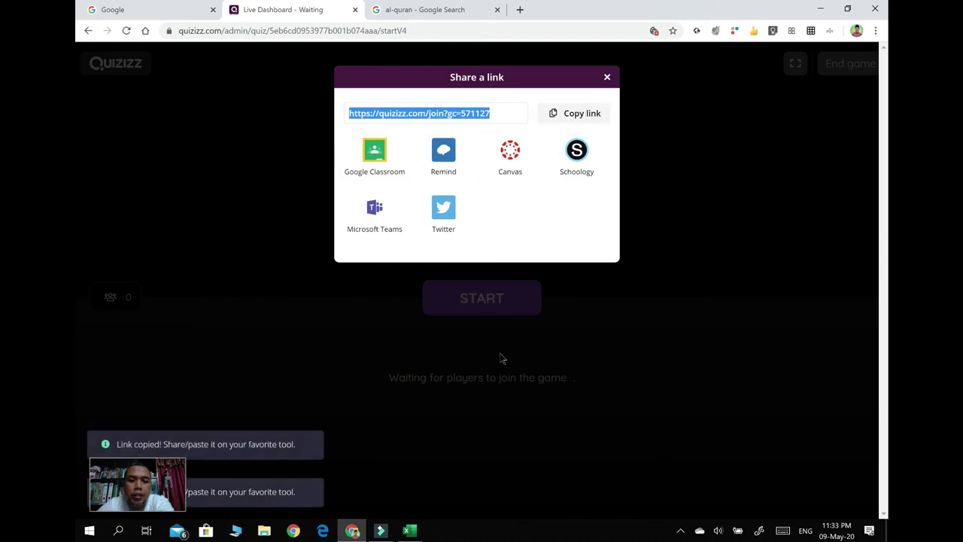
{"action": "left_click", "coordinate": [496, 455]}
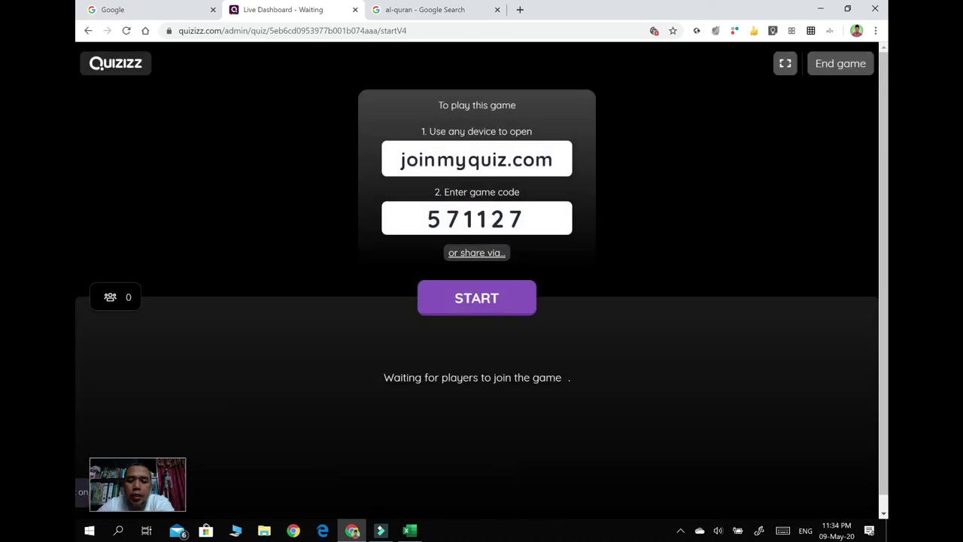
{"action": "left_click", "coordinate": [680, 531]}
{"action": "left_click", "coordinate": [656, 507]}
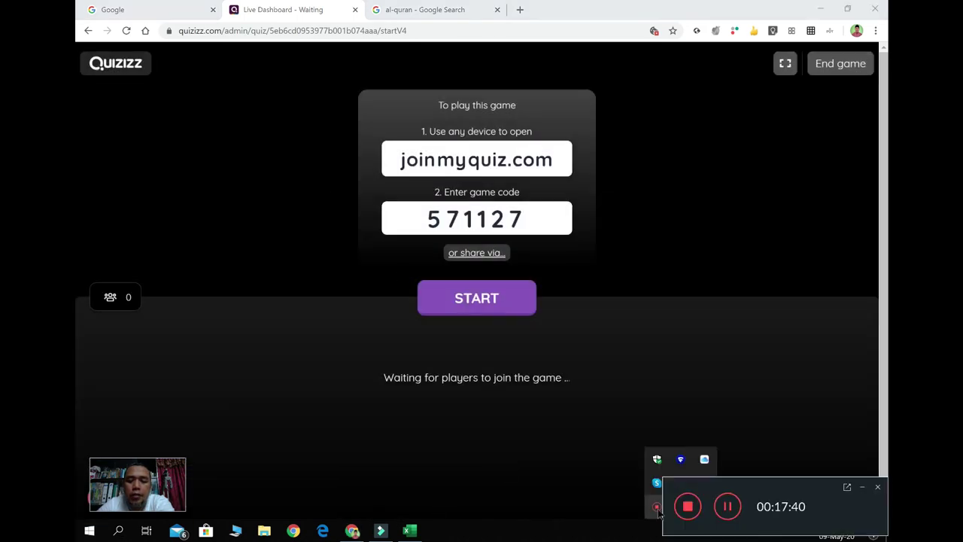
{"action": "left_click", "coordinate": [728, 507]}
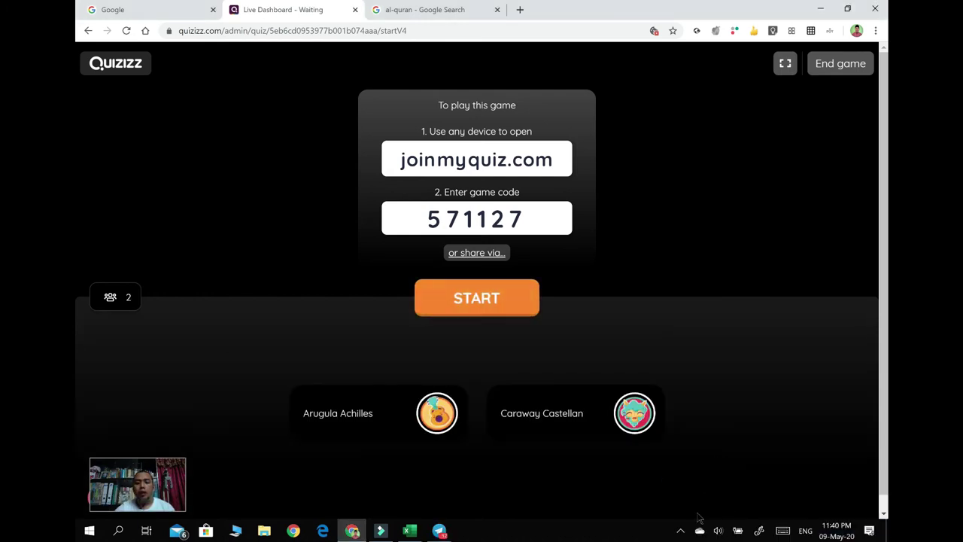
{"action": "left_click", "coordinate": [680, 532]}
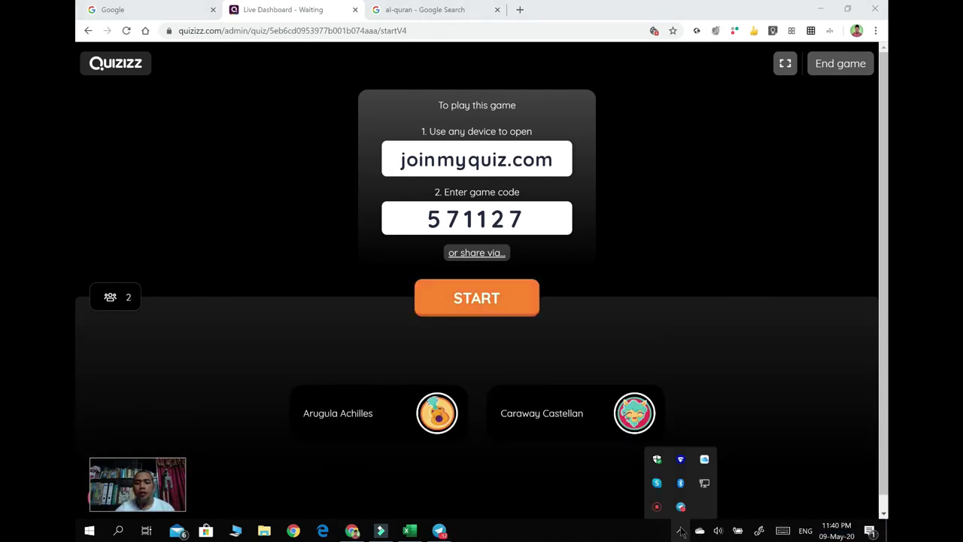
{"action": "left_click", "coordinate": [748, 403]}
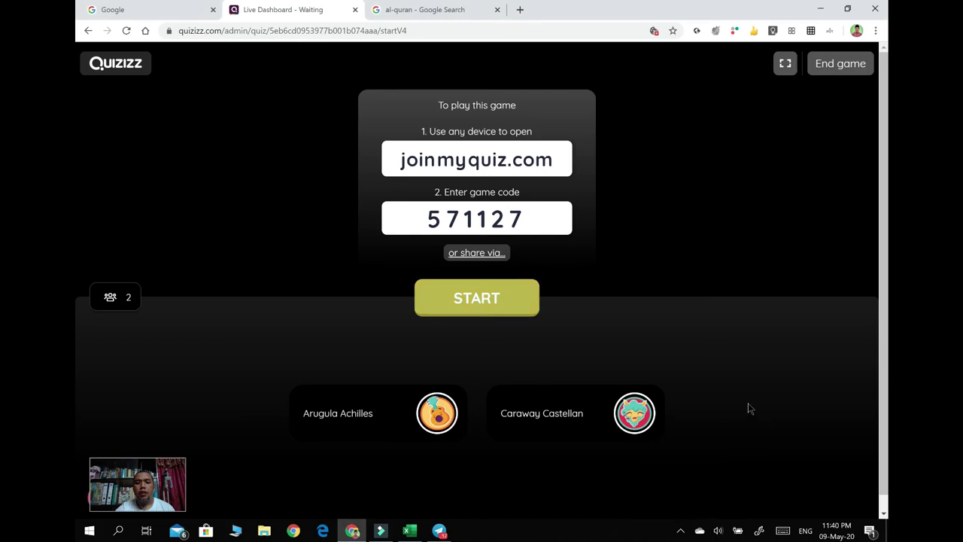
Start the live game with the joined players and mute its sound.
{"action": "mouse_move", "coordinate": [612, 410]}
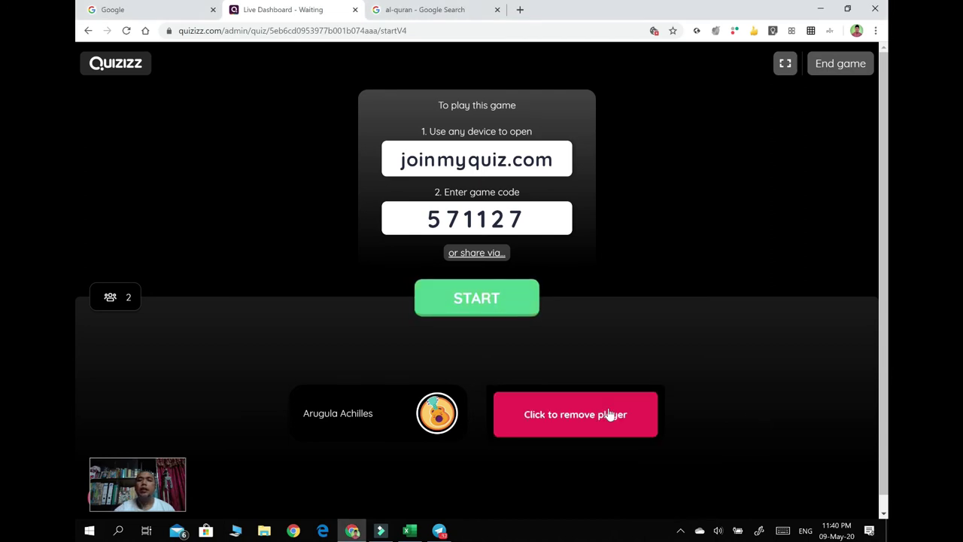
{"action": "left_click", "coordinate": [482, 299]}
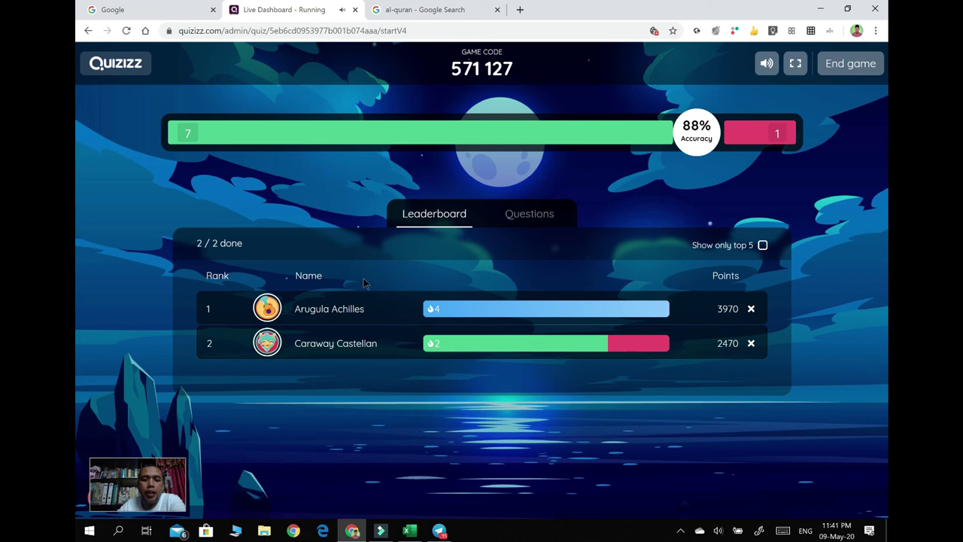
{"action": "left_click", "coordinate": [767, 65]}
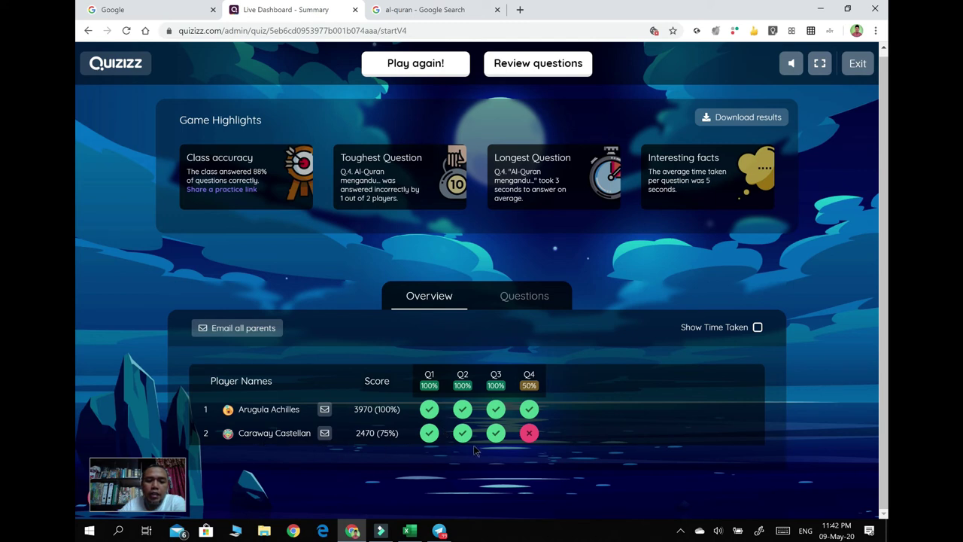
Examine the time each player took per question in the game results, and switch that display off again.
{"action": "mouse_move", "coordinate": [526, 444]}
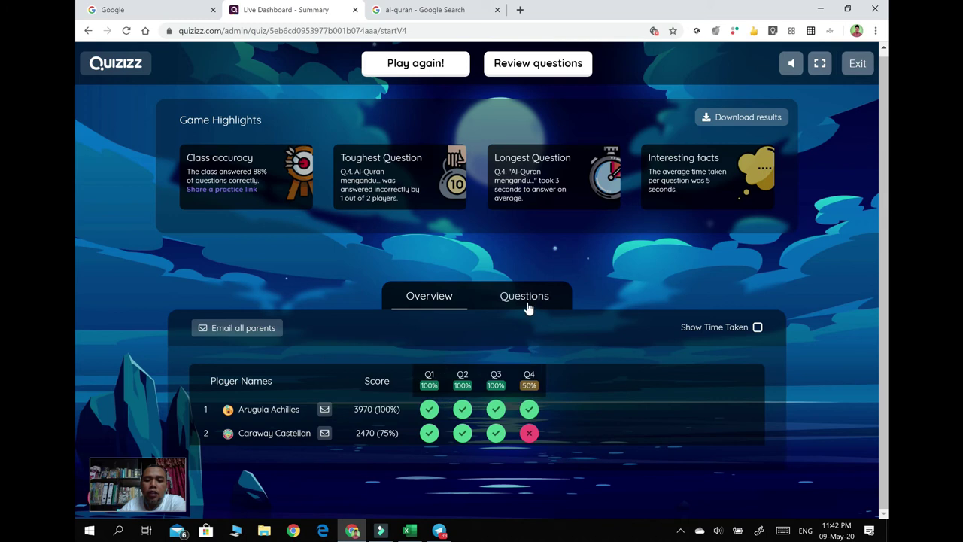
{"action": "left_click", "coordinate": [758, 329]}
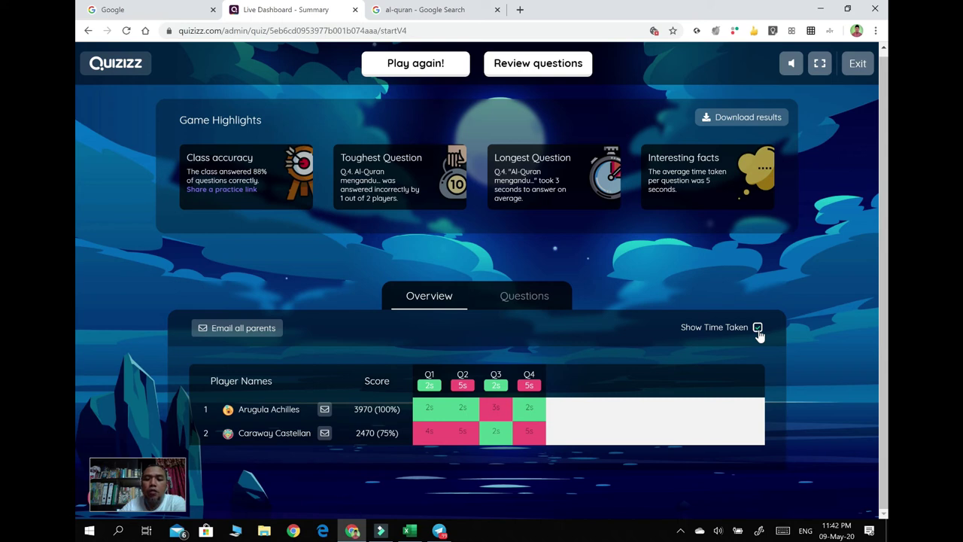
{"action": "left_click", "coordinate": [758, 329]}
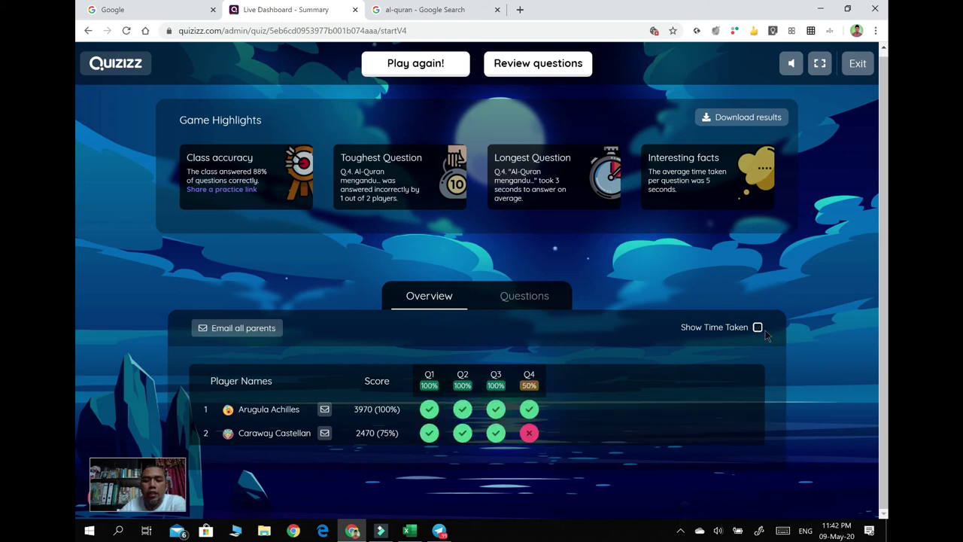
Examine the question-by-question results of the finished game and compare them with the players' overview.
{"action": "left_click", "coordinate": [521, 308]}
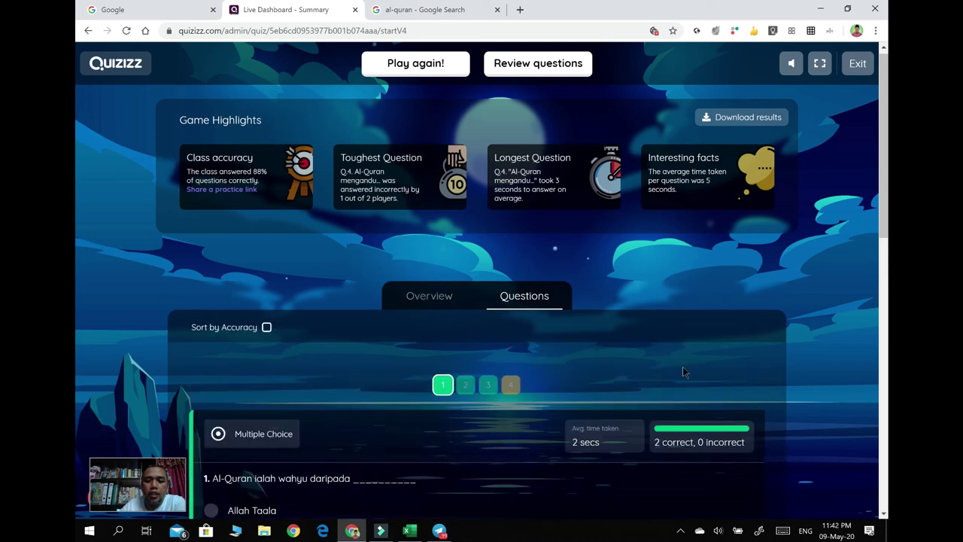
{"action": "scroll", "coordinate": [683, 383], "scroll_direction": "down", "scroll_amount": 6}
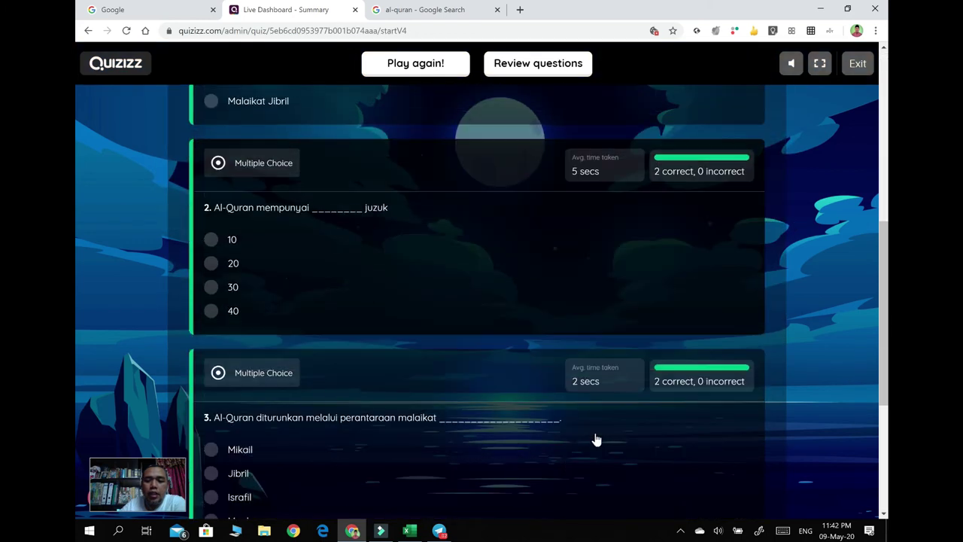
{"action": "scroll", "coordinate": [595, 439], "scroll_direction": "down", "scroll_amount": 2}
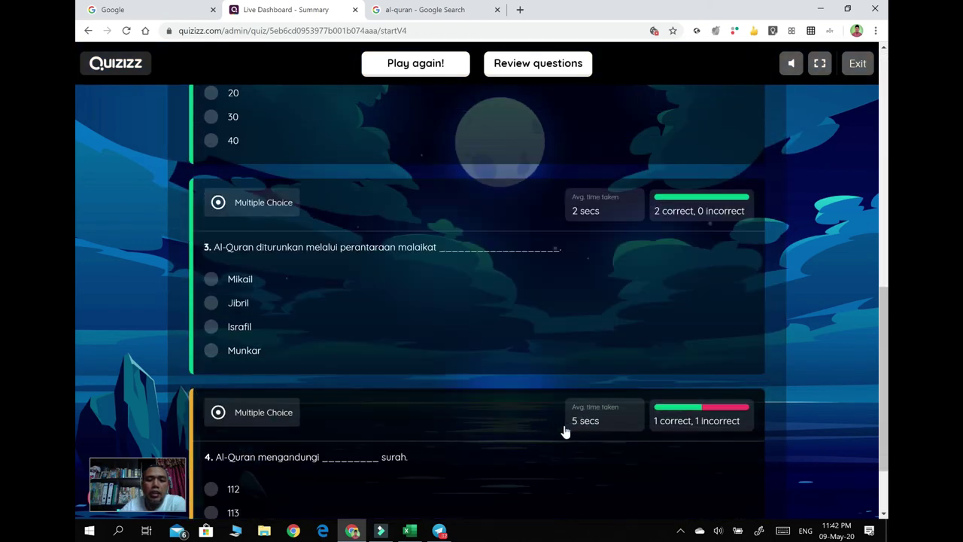
{"action": "scroll", "coordinate": [570, 421], "scroll_direction": "up", "scroll_amount": 8}
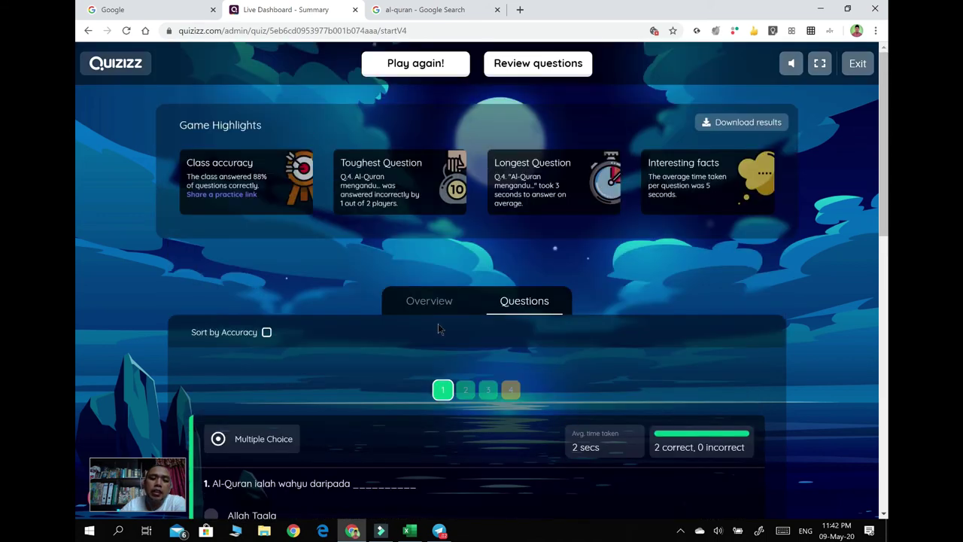
{"action": "left_click", "coordinate": [434, 308]}
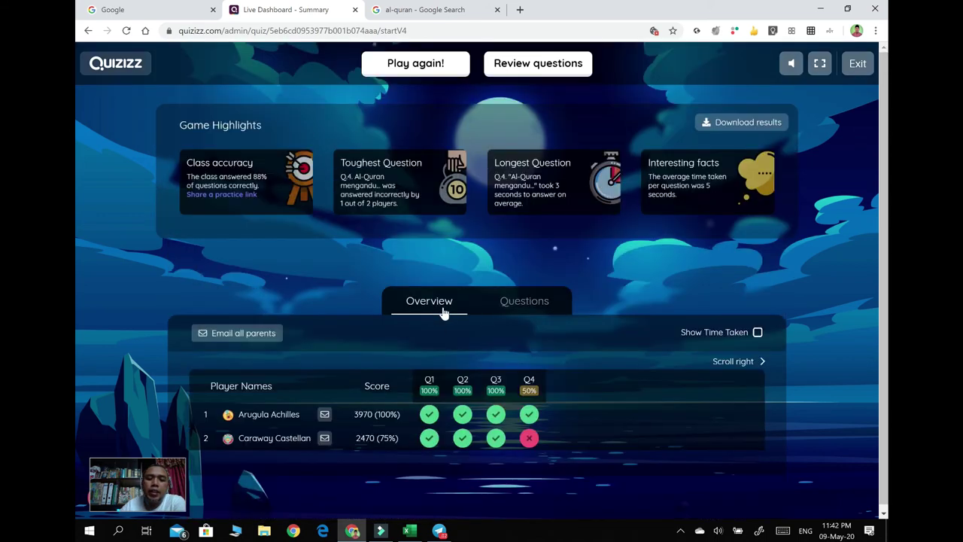
{"action": "left_click", "coordinate": [543, 311]}
{"action": "left_click", "coordinate": [416, 315]}
{"action": "left_click", "coordinate": [526, 307]}
{"action": "left_click", "coordinate": [443, 303]}
{"action": "left_click", "coordinate": [512, 302]}
{"action": "left_click", "coordinate": [443, 304]}
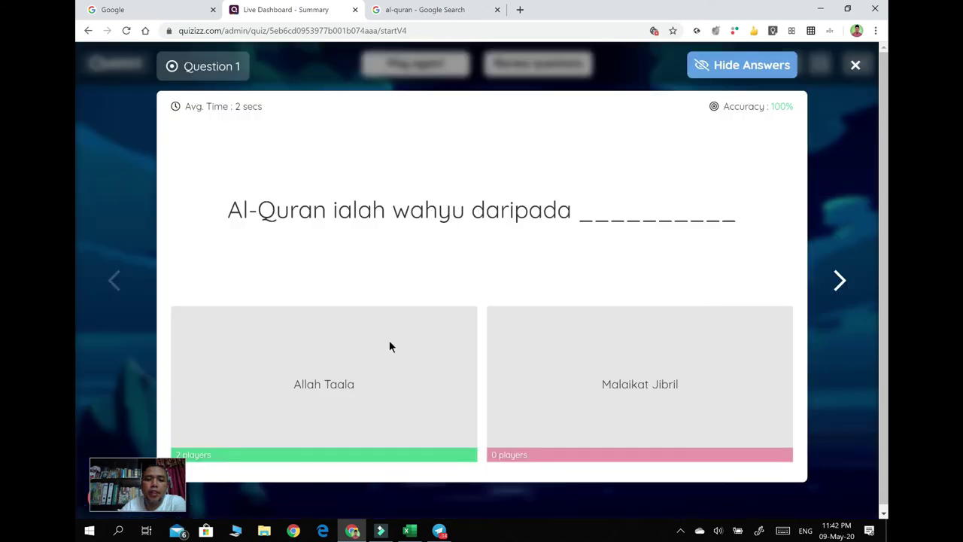
Step through the question review from question 1 to question 4 and close the review.
{"action": "left_click", "coordinate": [841, 281]}
{"action": "left_click", "coordinate": [842, 281]}
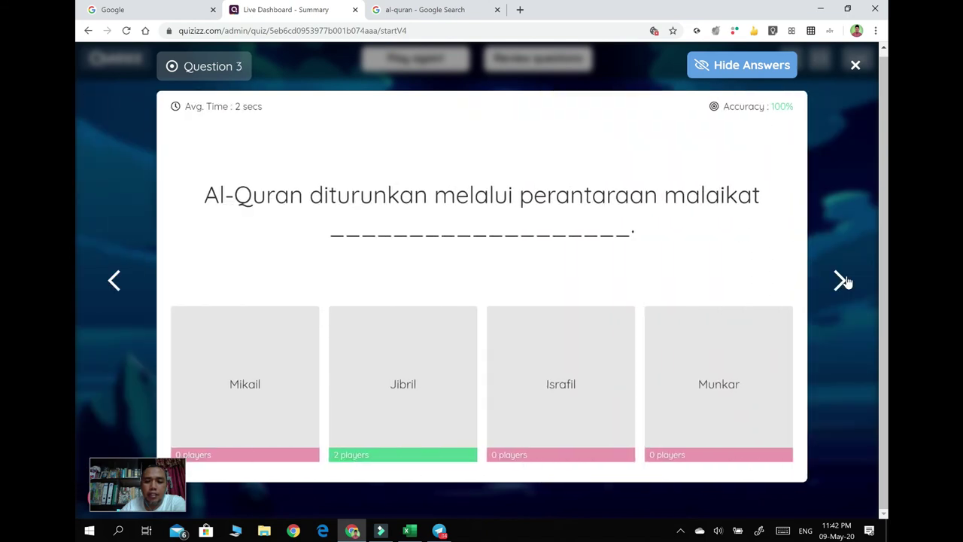
{"action": "left_click", "coordinate": [843, 281]}
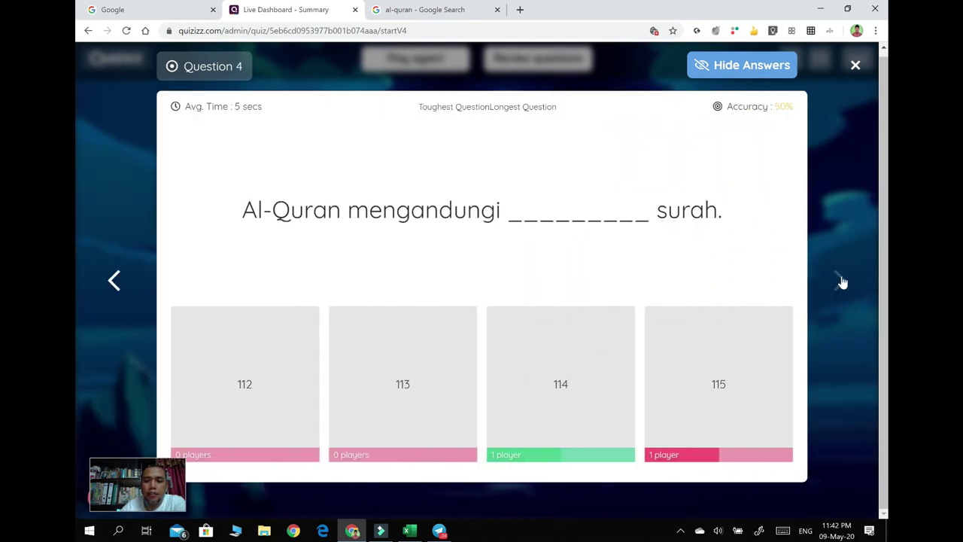
{"action": "left_click", "coordinate": [855, 66]}
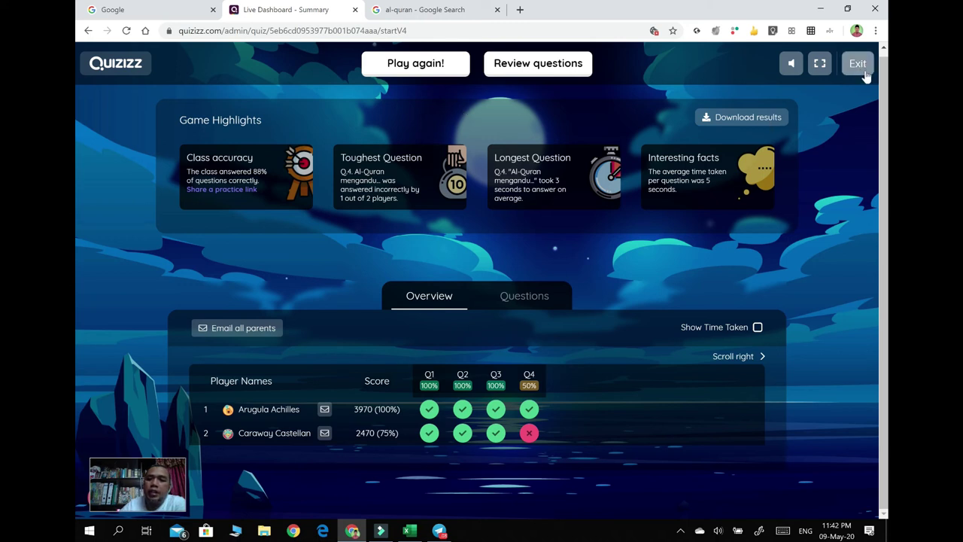
Exit the game summary and start a homework assignment for Kuiz Santai Nuzul Al-Quran from the list of own quizzes.
{"action": "left_click", "coordinate": [864, 69]}
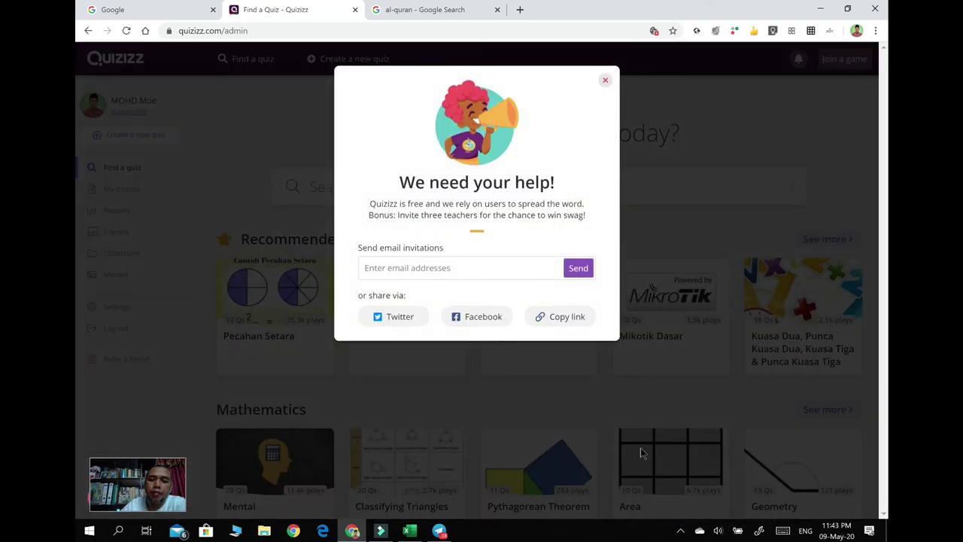
{"action": "left_click", "coordinate": [605, 82]}
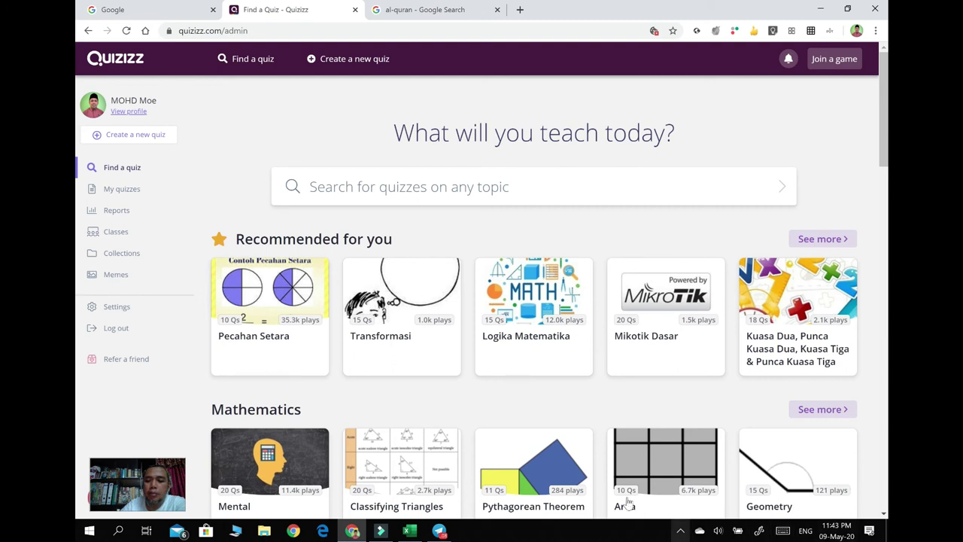
{"action": "left_click", "coordinate": [113, 189]}
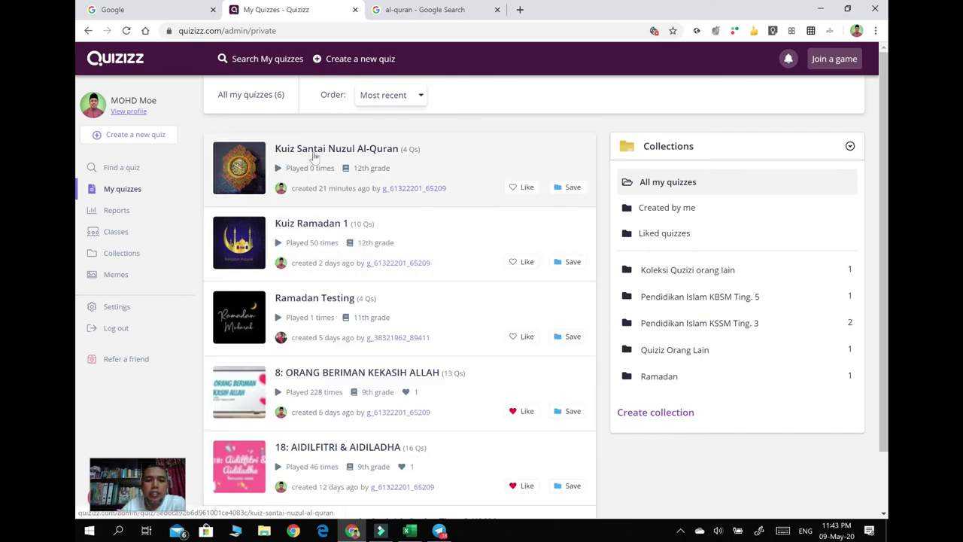
{"action": "left_click", "coordinate": [315, 155]}
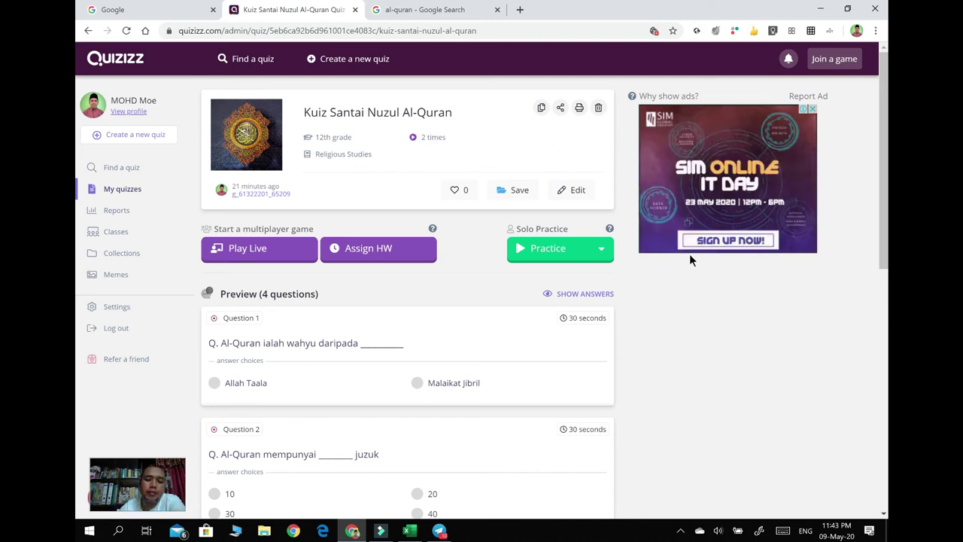
{"action": "left_click", "coordinate": [364, 255]}
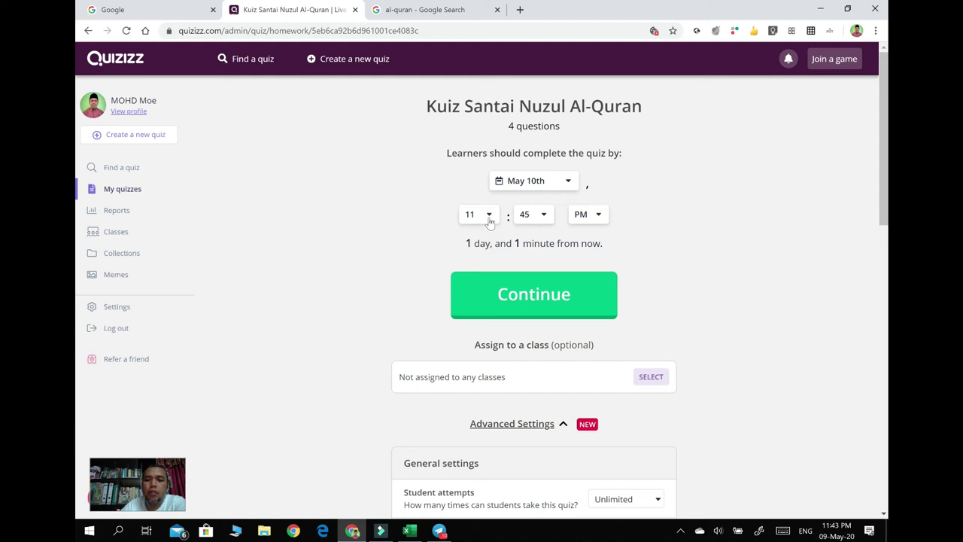
Set the homework deadline date to May 9th and look through the available minute options.
{"action": "left_click", "coordinate": [567, 181]}
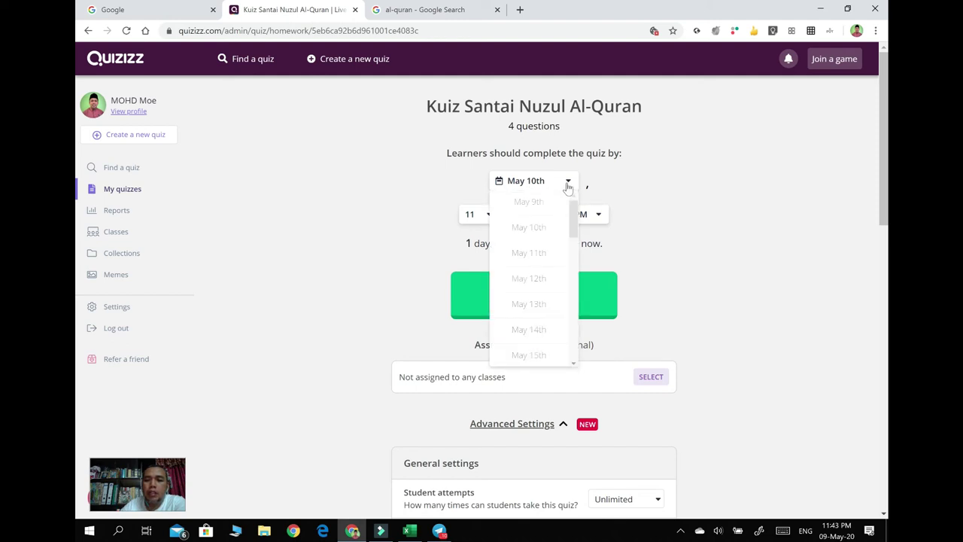
{"action": "left_click", "coordinate": [529, 202]}
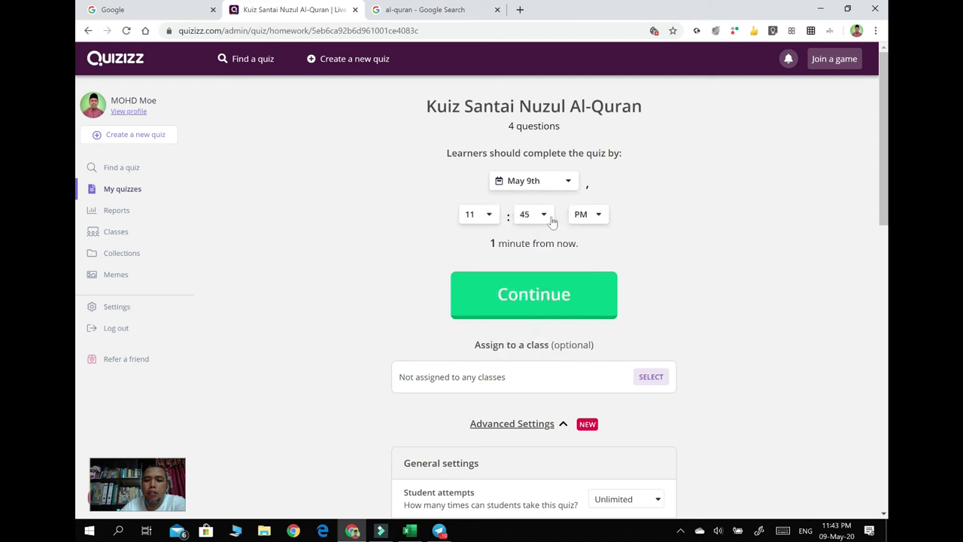
{"action": "left_click", "coordinate": [541, 214]}
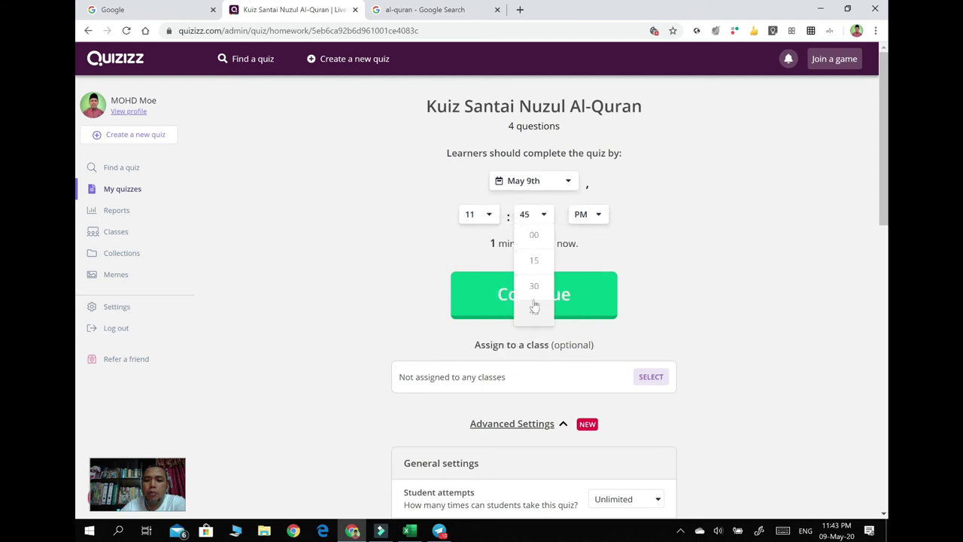
{"action": "scroll", "coordinate": [535, 301], "scroll_direction": "down", "scroll_amount": 3}
{"action": "scroll", "coordinate": [613, 256], "scroll_direction": "up", "scroll_amount": 3}
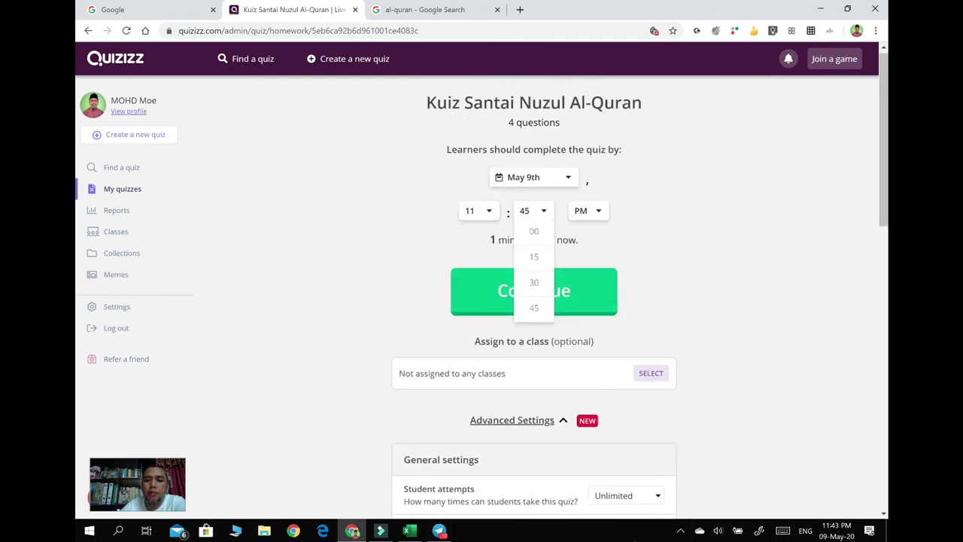
{"action": "left_click", "coordinate": [681, 530]}
{"action": "left_click", "coordinate": [657, 506]}
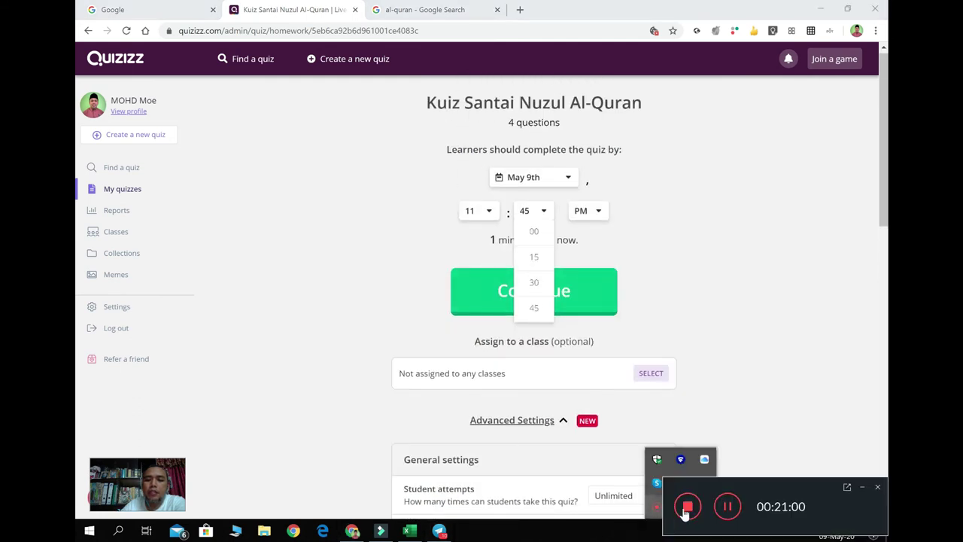
{"action": "left_click", "coordinate": [728, 507]}
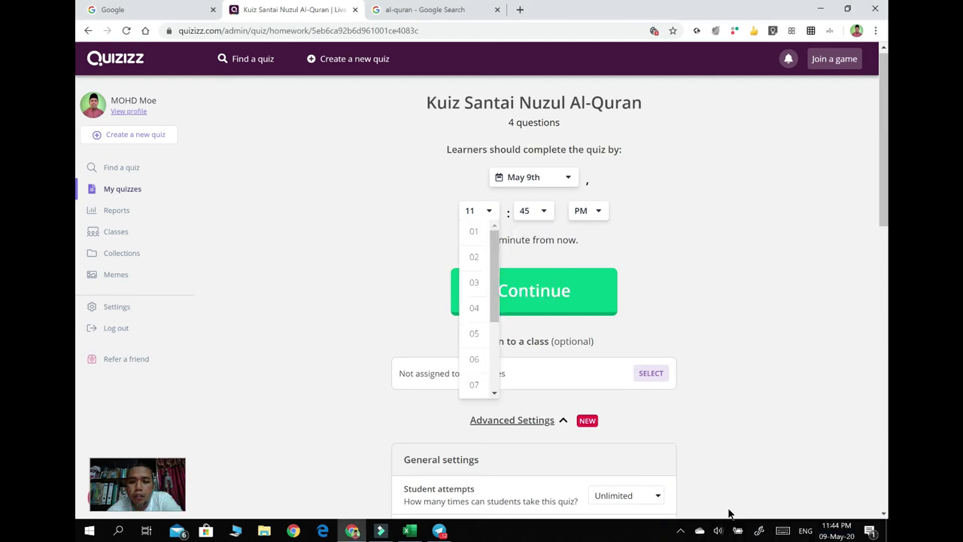
Set the homework deadline to May 10th at 12:00 AM.
{"action": "left_click", "coordinate": [671, 239]}
{"action": "left_click", "coordinate": [488, 211]}
{"action": "left_click_drag", "start_coordinate": [489, 251], "coordinate": [490, 320]}
{"action": "left_click", "coordinate": [474, 385]}
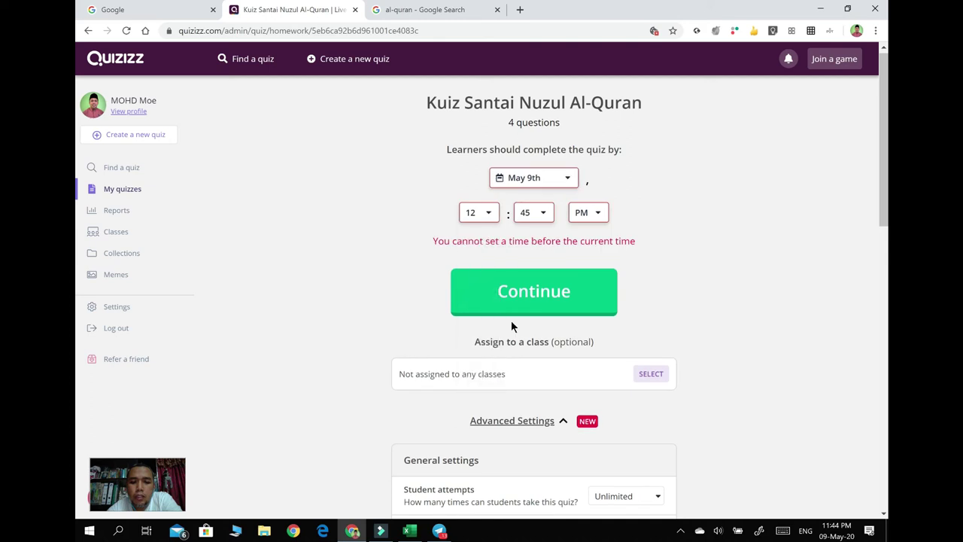
{"action": "left_click", "coordinate": [543, 217]}
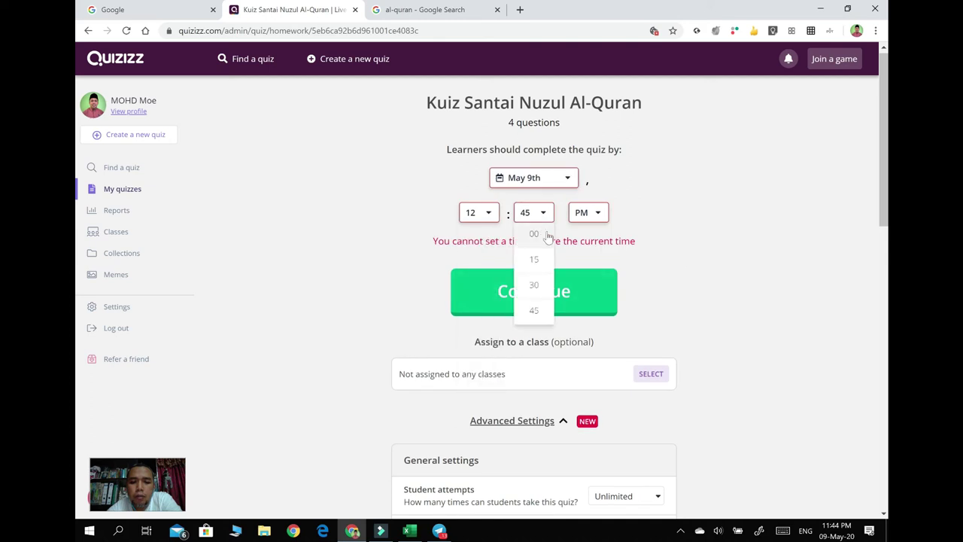
{"action": "left_click", "coordinate": [536, 235]}
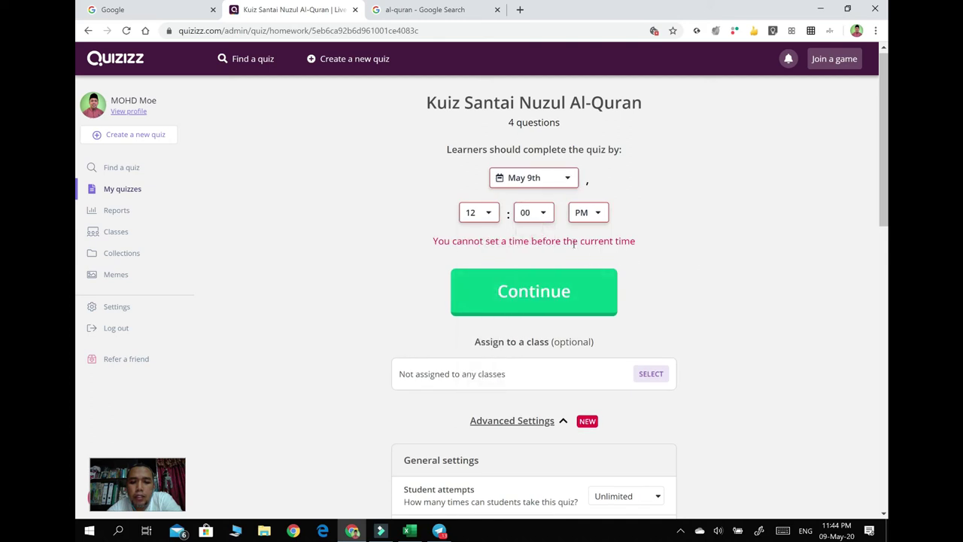
{"action": "left_click", "coordinate": [600, 218]}
{"action": "left_click", "coordinate": [586, 233]}
{"action": "left_click", "coordinate": [551, 177]}
{"action": "left_click", "coordinate": [537, 225]}
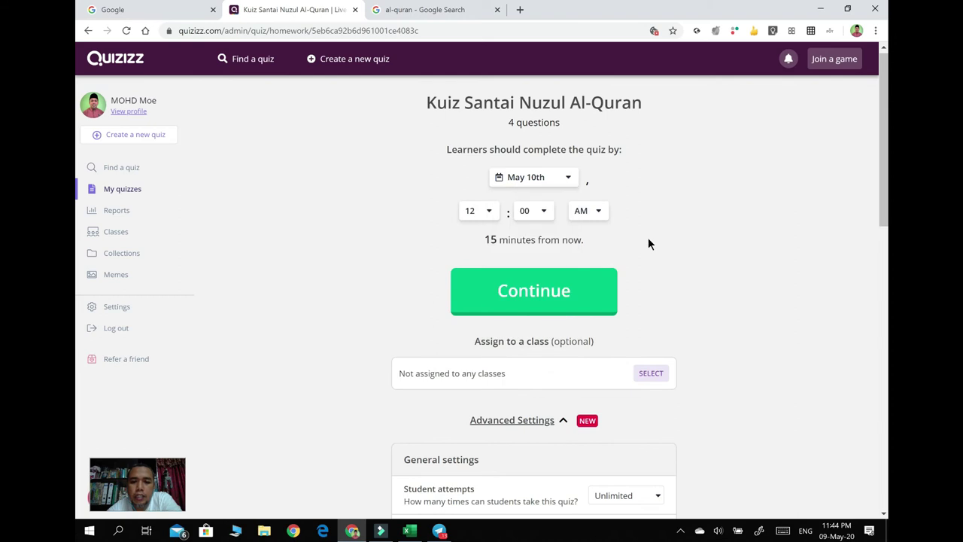
Select DEMO CLASS for the homework game and title the assignment "silajawab quiziz ini".
{"action": "scroll", "coordinate": [665, 300], "scroll_direction": "down", "scroll_amount": 2}
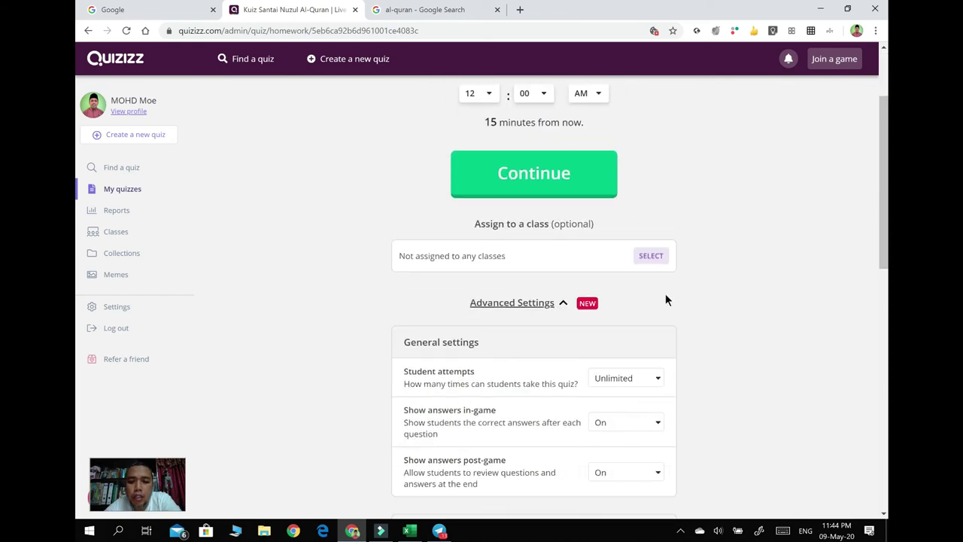
{"action": "left_click", "coordinate": [650, 257]}
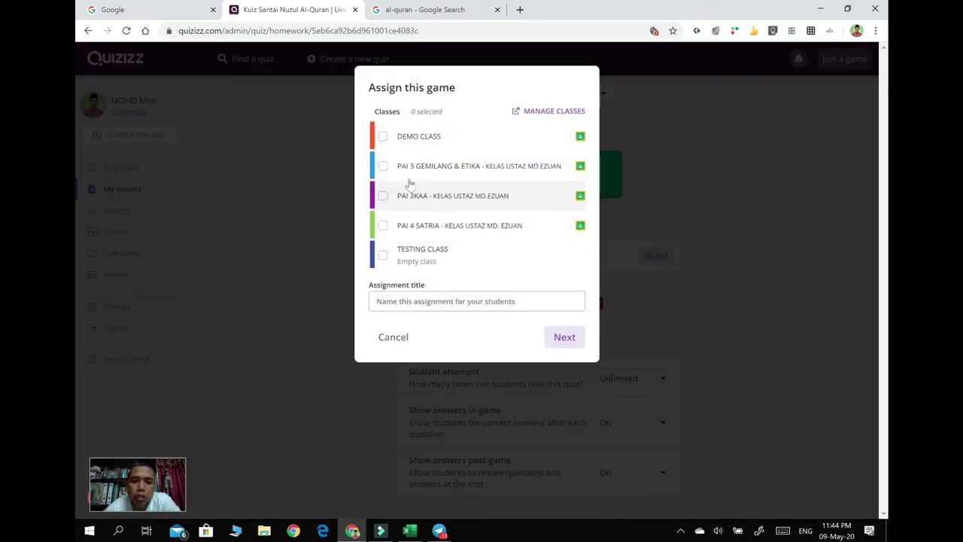
{"action": "left_click", "coordinate": [383, 139]}
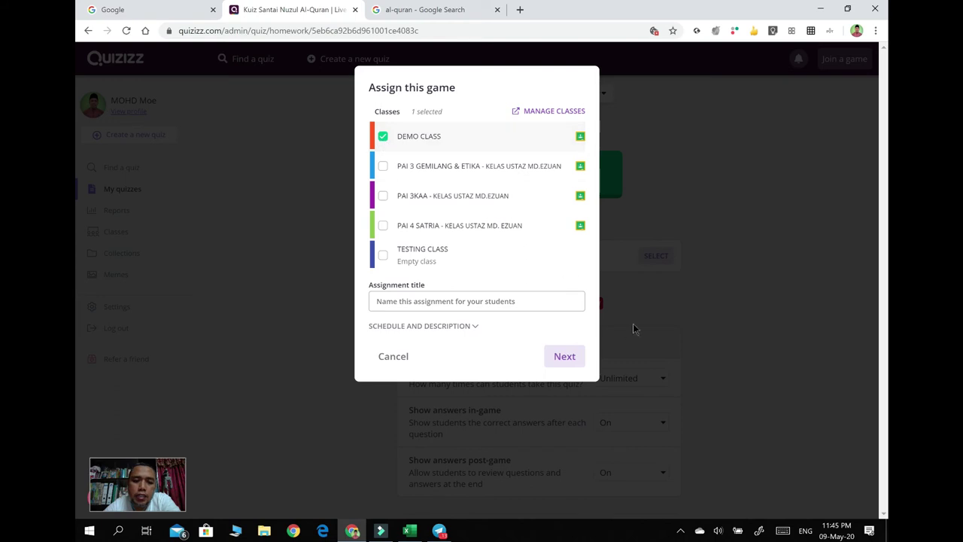
{"action": "left_click", "coordinate": [489, 301]}
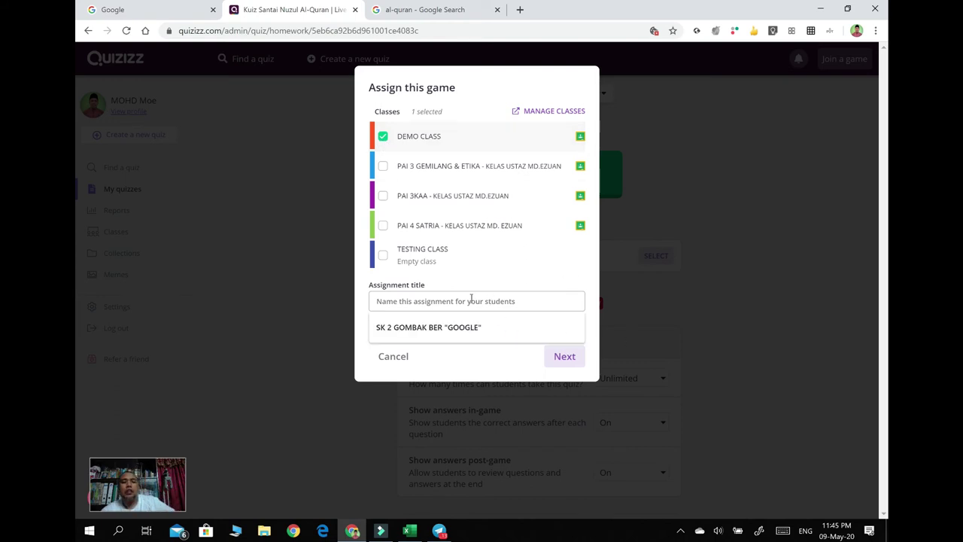
{"action": "type", "text": "sila"}
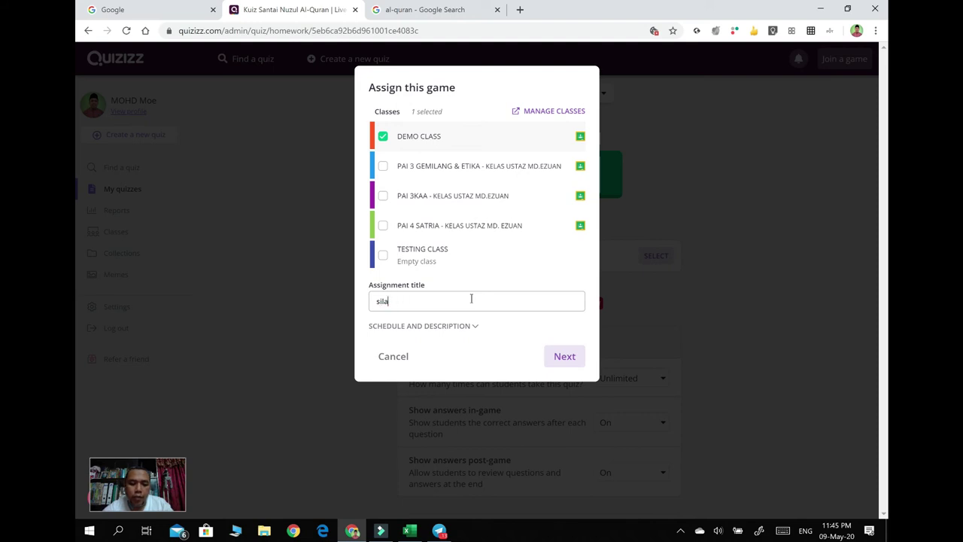
{"action": "type", "text": "jawab quiziz ini"}
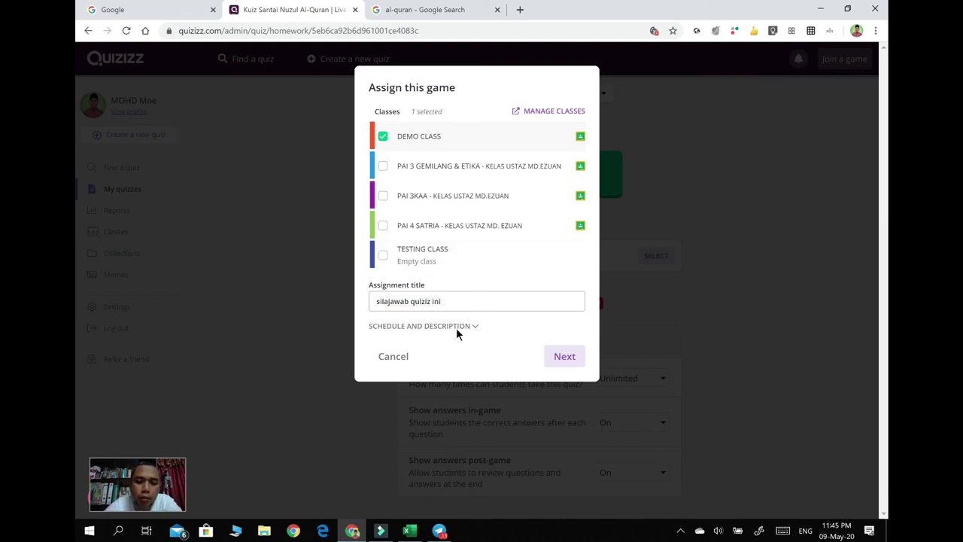
Expand the schedule and description options, keep the game start at Now, and confirm the class assignment.
{"action": "left_click", "coordinate": [456, 327]}
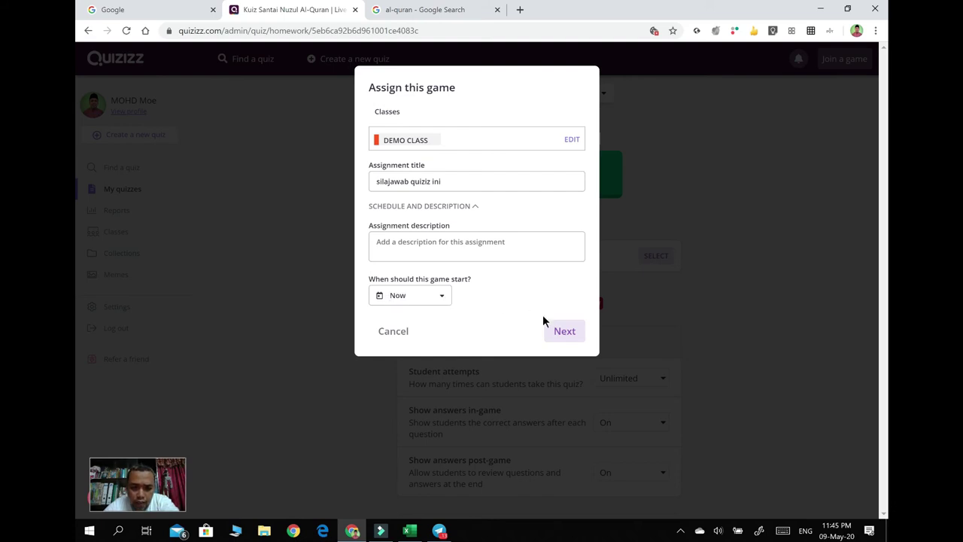
{"action": "left_click", "coordinate": [426, 299]}
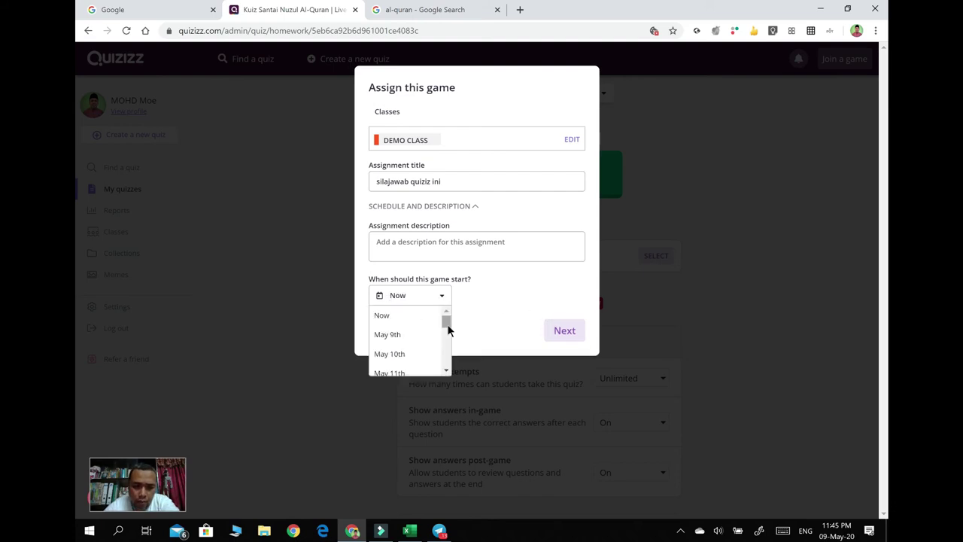
{"action": "left_click_drag", "start_coordinate": [447, 325], "coordinate": [491, 292]}
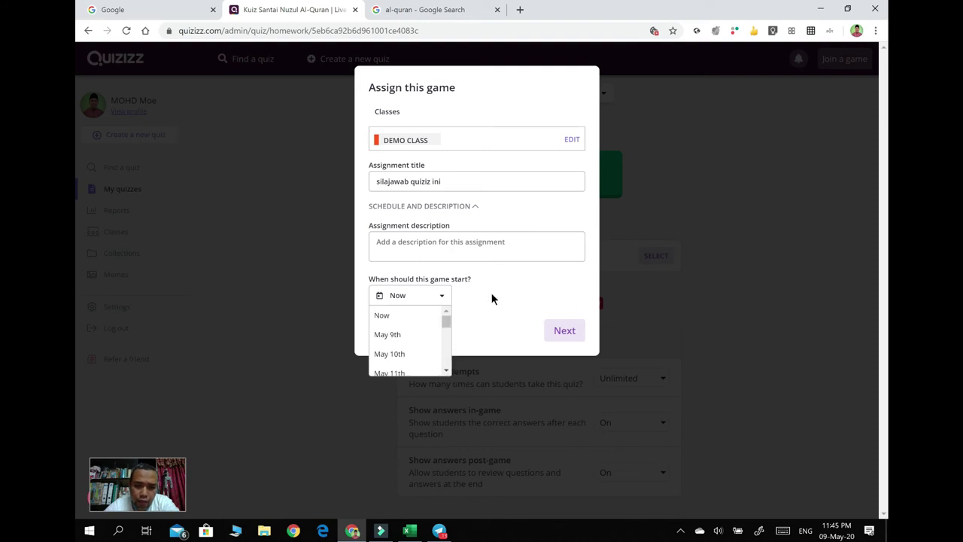
{"action": "left_click", "coordinate": [492, 292]}
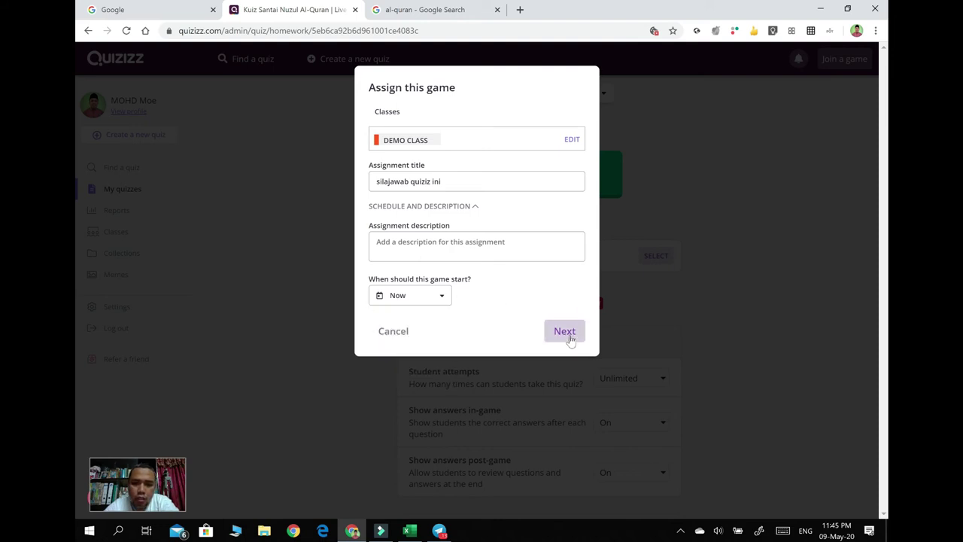
{"action": "left_click", "coordinate": [566, 332]}
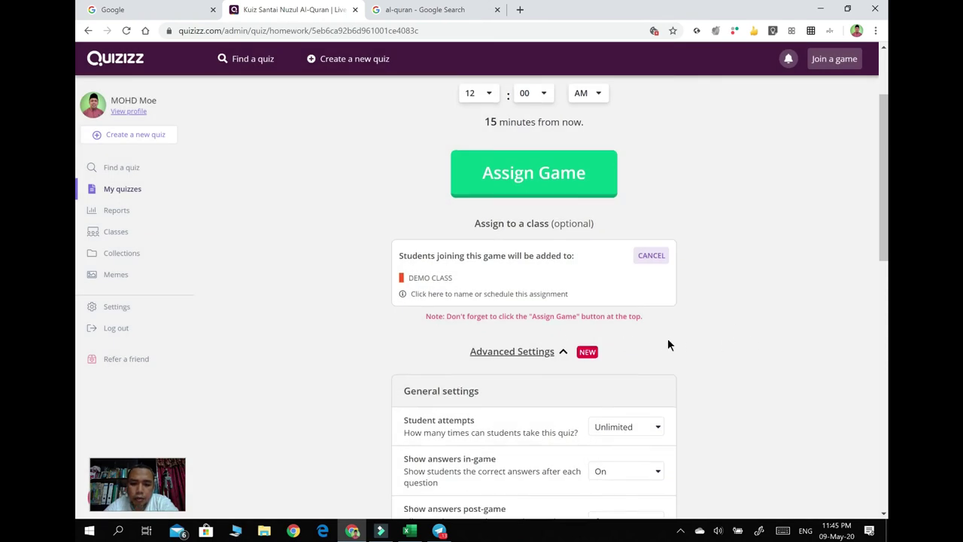
Look through the advanced game settings, limit student attempts to 1, and assign the game.
{"action": "scroll", "coordinate": [670, 338], "scroll_direction": "down", "scroll_amount": 7}
{"action": "scroll", "coordinate": [667, 338], "scroll_direction": "down", "scroll_amount": 2}
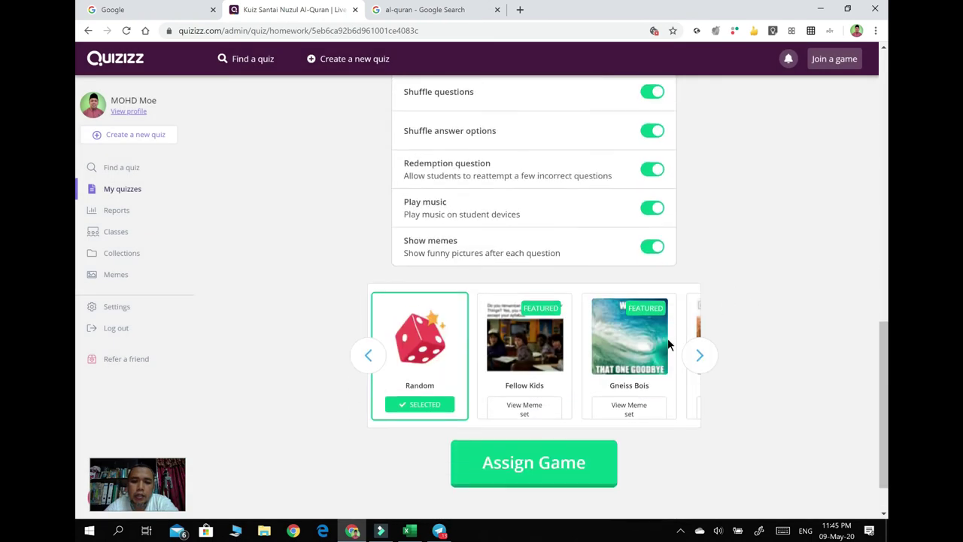
{"action": "scroll", "coordinate": [744, 361], "scroll_direction": "up", "scroll_amount": 5}
{"action": "scroll", "coordinate": [743, 367], "scroll_direction": "down", "scroll_amount": 1}
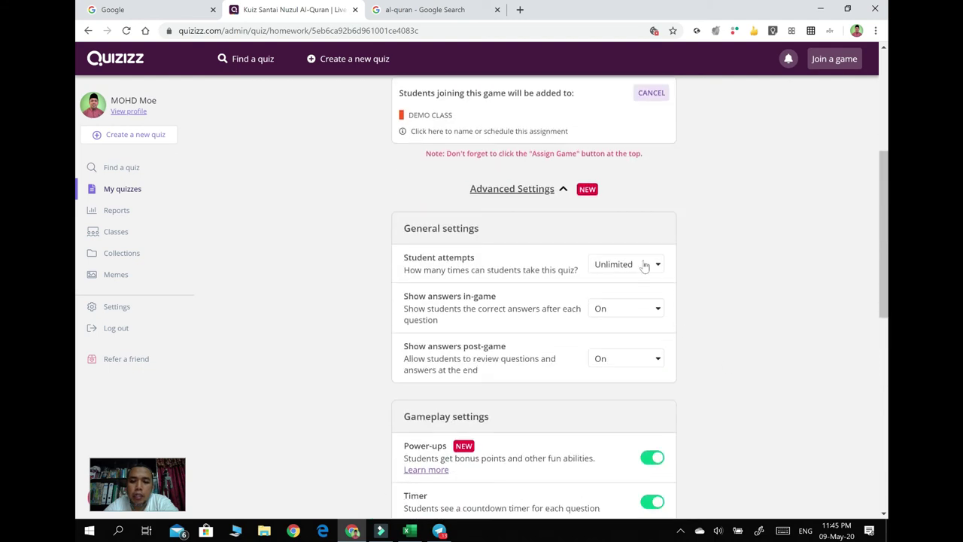
{"action": "left_click", "coordinate": [647, 265]}
{"action": "left_click", "coordinate": [616, 303]}
{"action": "scroll", "coordinate": [735, 304], "scroll_direction": "up", "scroll_amount": 2}
{"action": "left_click", "coordinate": [567, 181]}
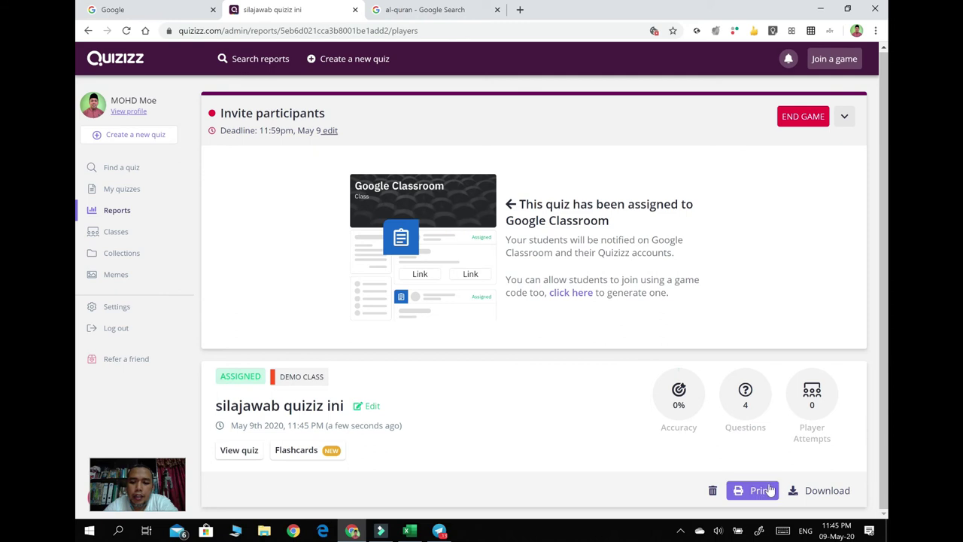
{"action": "left_click", "coordinate": [680, 531]}
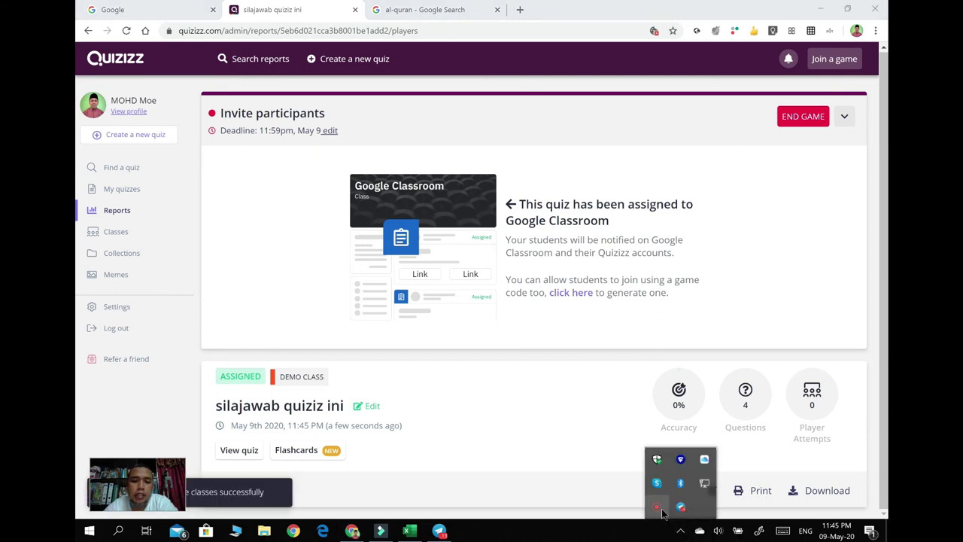
{"action": "left_click", "coordinate": [657, 509]}
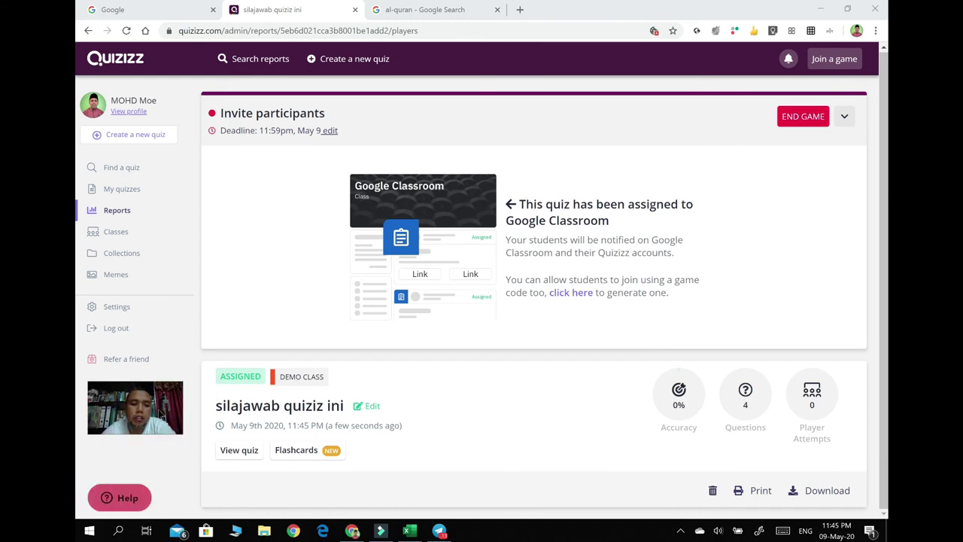
{"action": "left_click", "coordinate": [682, 532]}
{"action": "left_click", "coordinate": [657, 508]}
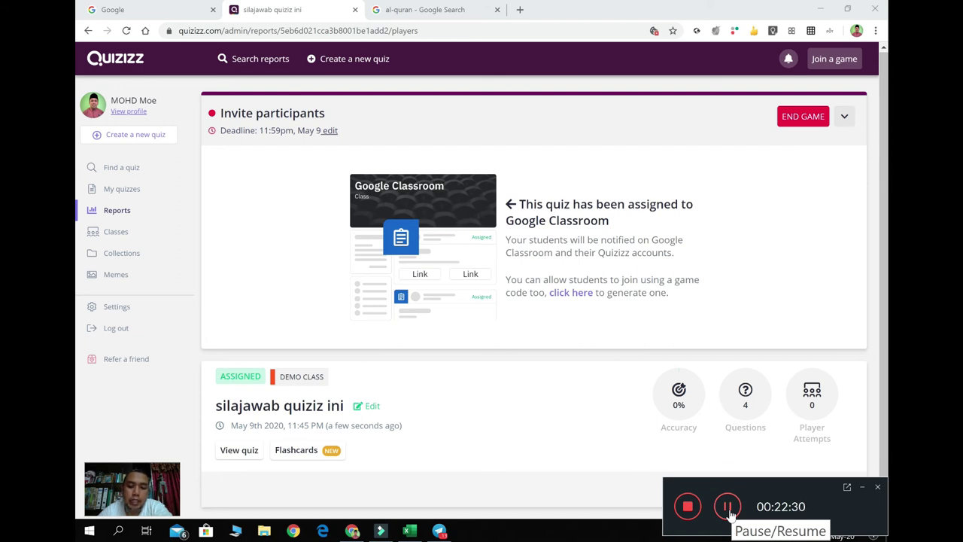
{"action": "left_click", "coordinate": [728, 510]}
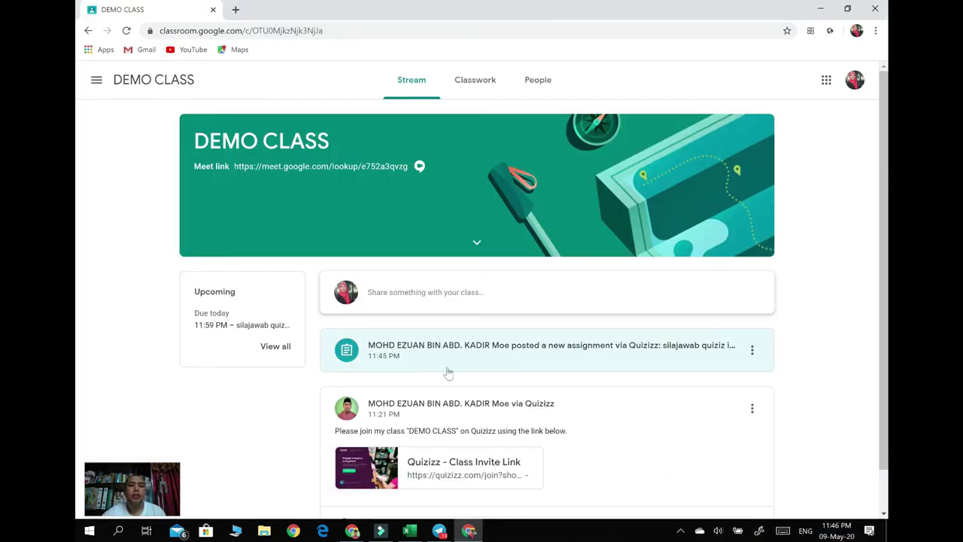
In Google Classroom, look over the DEMO CLASS stream and open the details of the classwork assignment "silajawab quiziz ini".
{"action": "scroll", "coordinate": [481, 380], "scroll_direction": "down", "scroll_amount": 1}
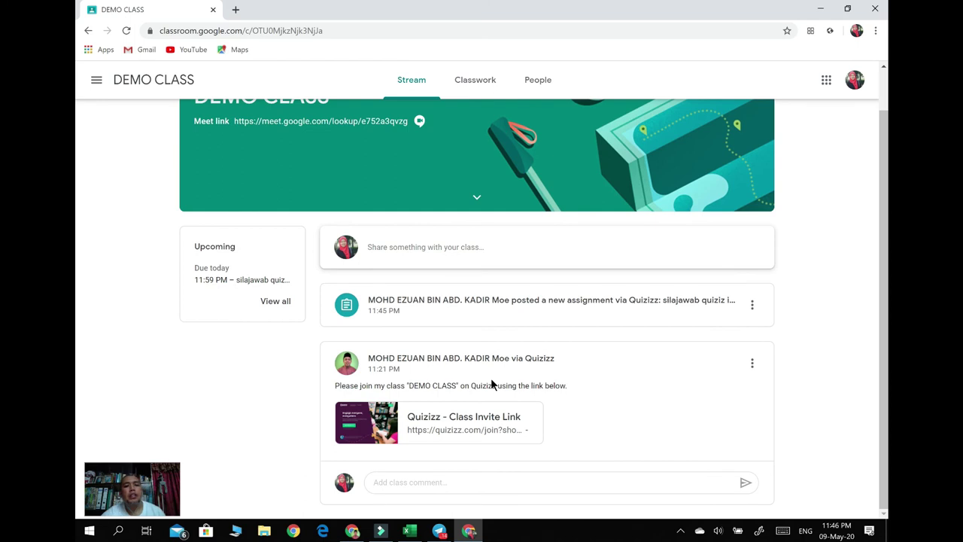
{"action": "scroll", "coordinate": [491, 384], "scroll_direction": "up", "scroll_amount": 1}
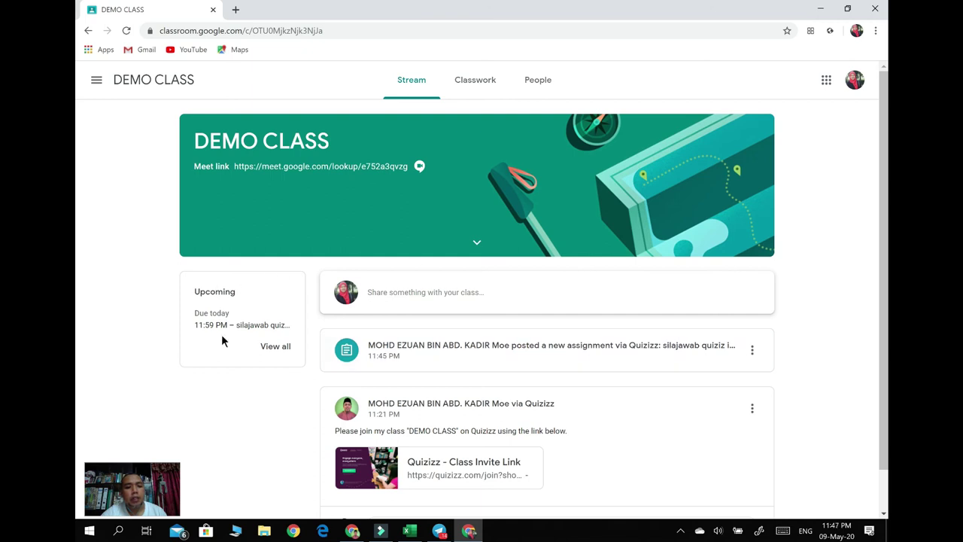
{"action": "left_click", "coordinate": [472, 79]}
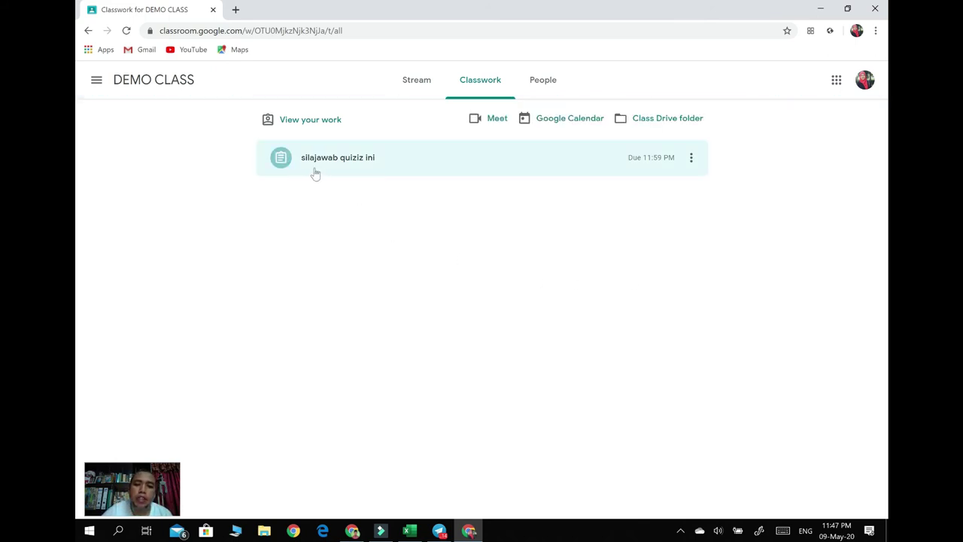
{"action": "left_click", "coordinate": [379, 167]}
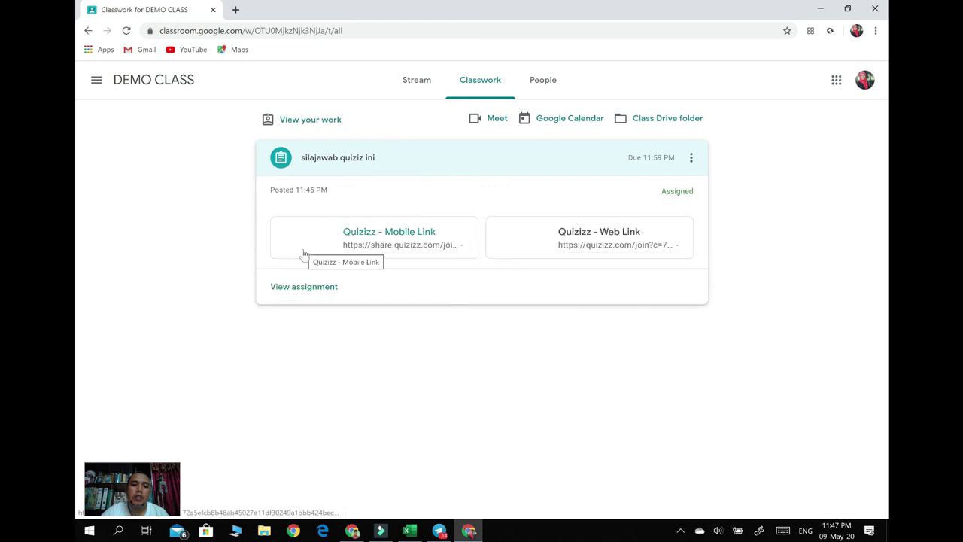
{"action": "left_click", "coordinate": [308, 291]}
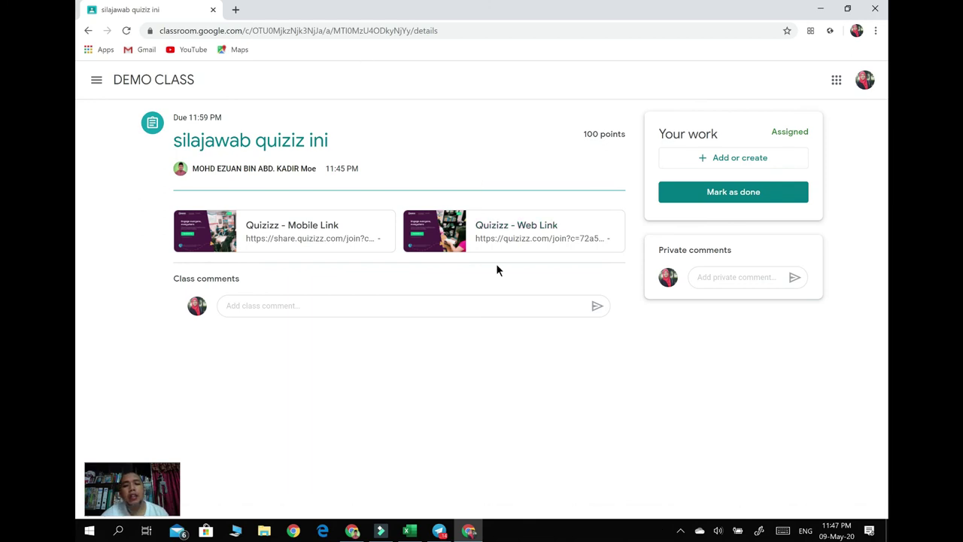
Launch the quiz from the assignment's Quizizz web link, signing in with the student's Google account and allowing Quizizz access.
{"action": "left_click", "coordinate": [519, 231]}
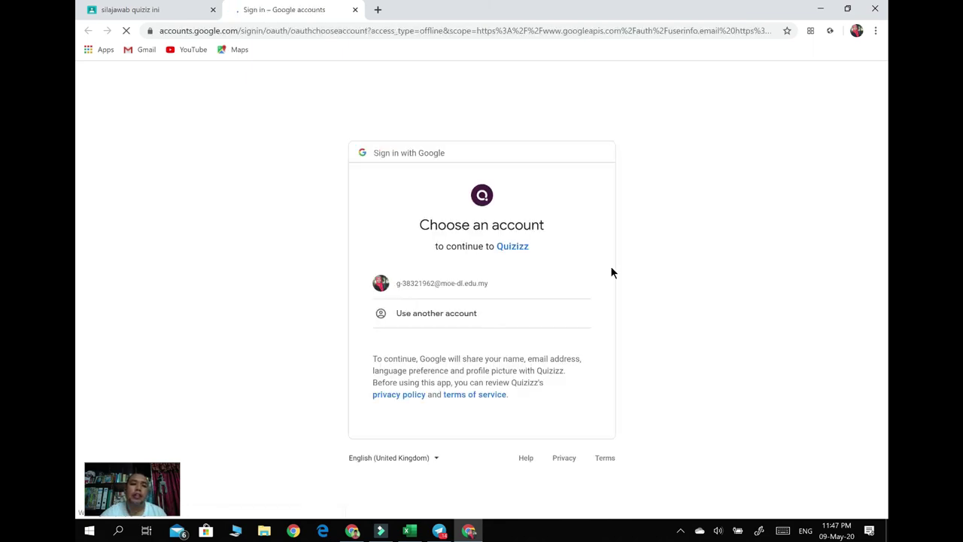
{"action": "left_click", "coordinate": [411, 292]}
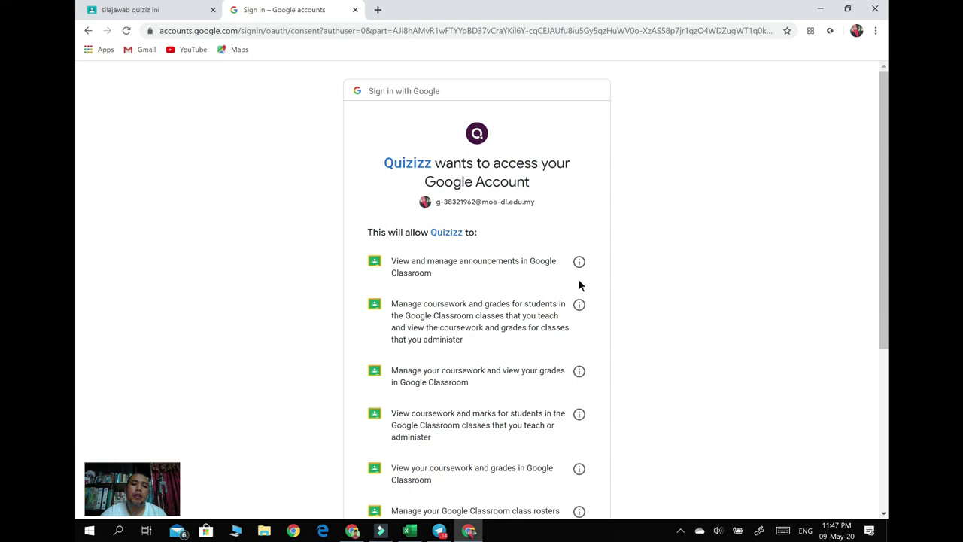
{"action": "scroll", "coordinate": [576, 280], "scroll_direction": "down", "scroll_amount": 4}
{"action": "left_click", "coordinate": [559, 440]}
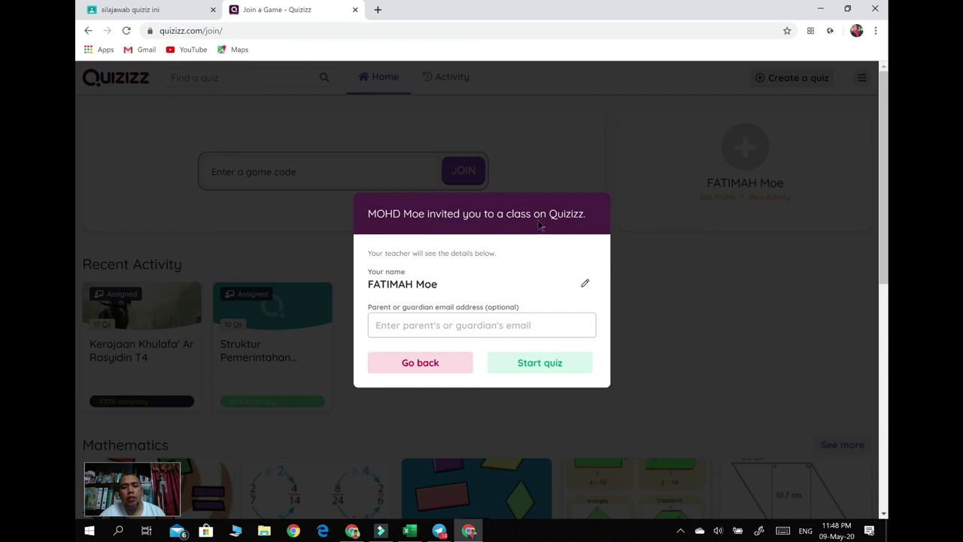
{"action": "left_click", "coordinate": [522, 370]}
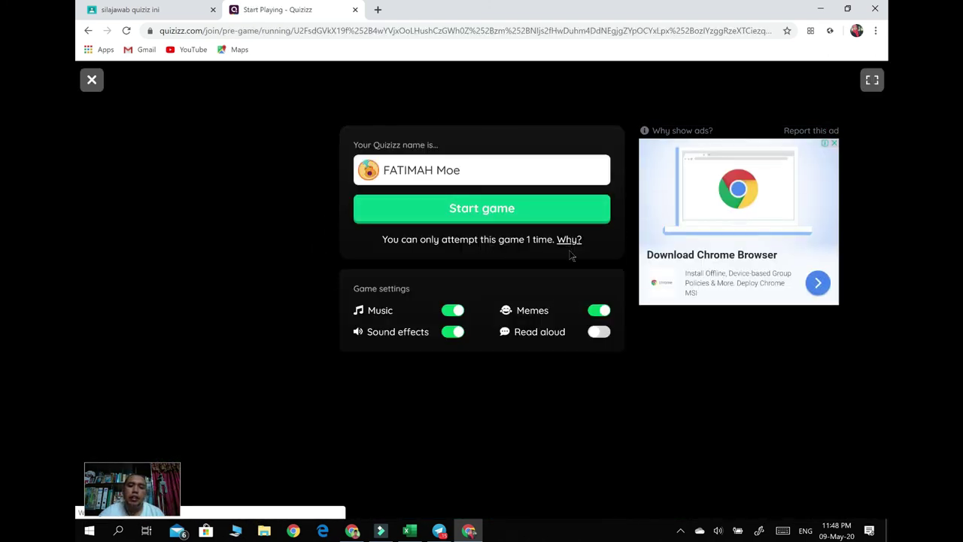
{"action": "left_click", "coordinate": [477, 214]}
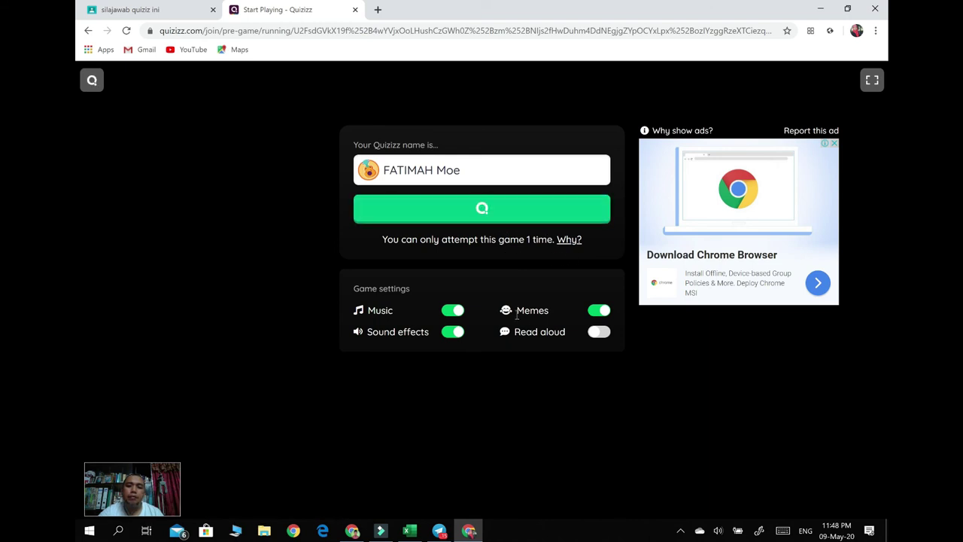
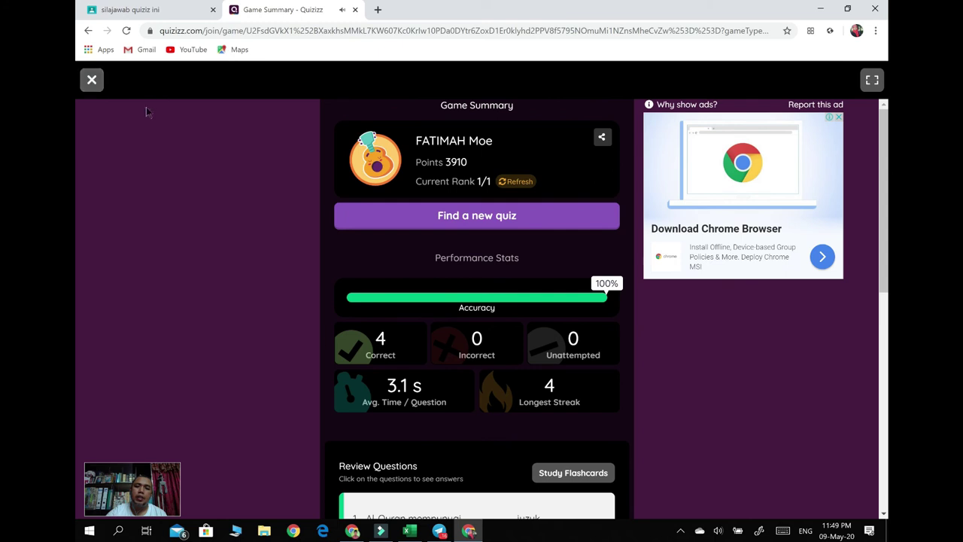
Review the performance stats and questions in the game summary, and view the options for sharing the result.
{"action": "scroll", "coordinate": [608, 401], "scroll_direction": "down", "scroll_amount": 7}
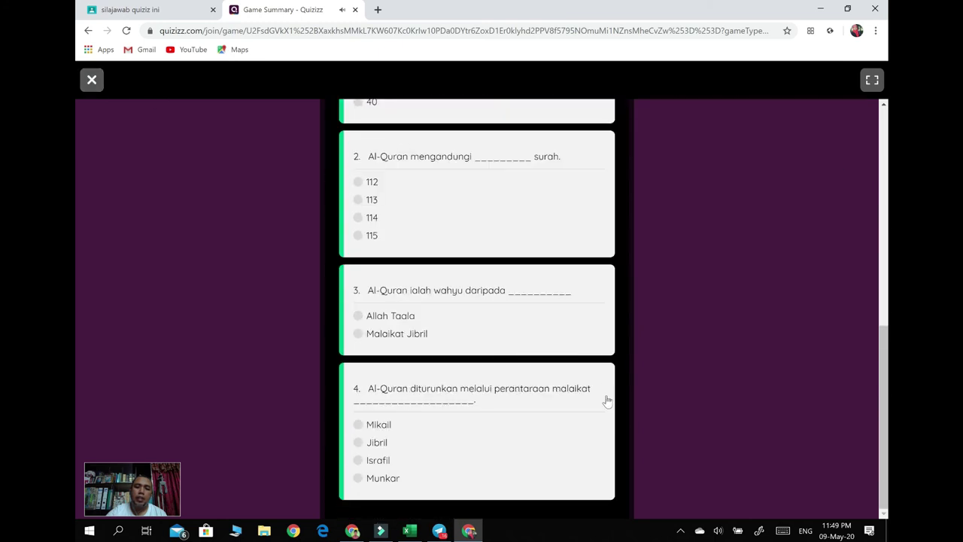
{"action": "scroll", "coordinate": [607, 401], "scroll_direction": "up", "scroll_amount": 8}
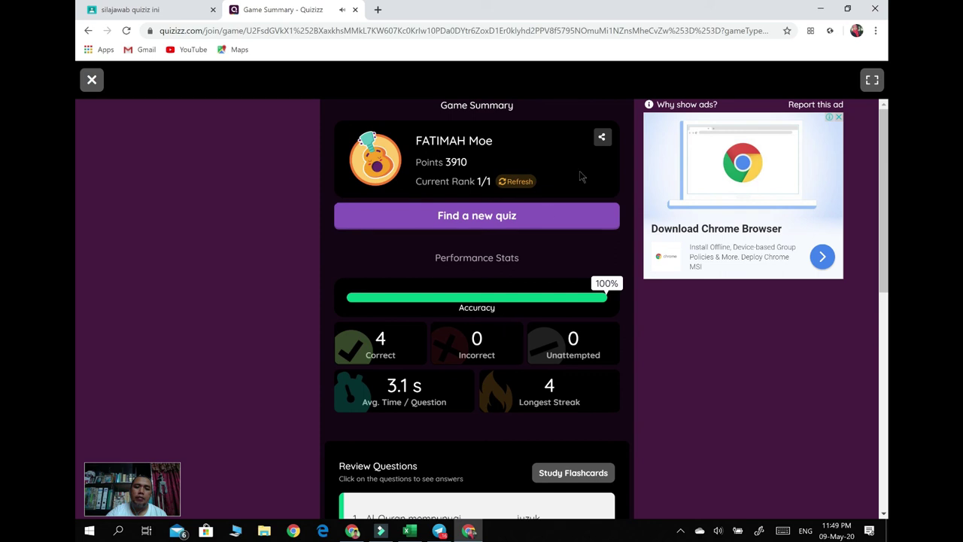
{"action": "left_click", "coordinate": [602, 140]}
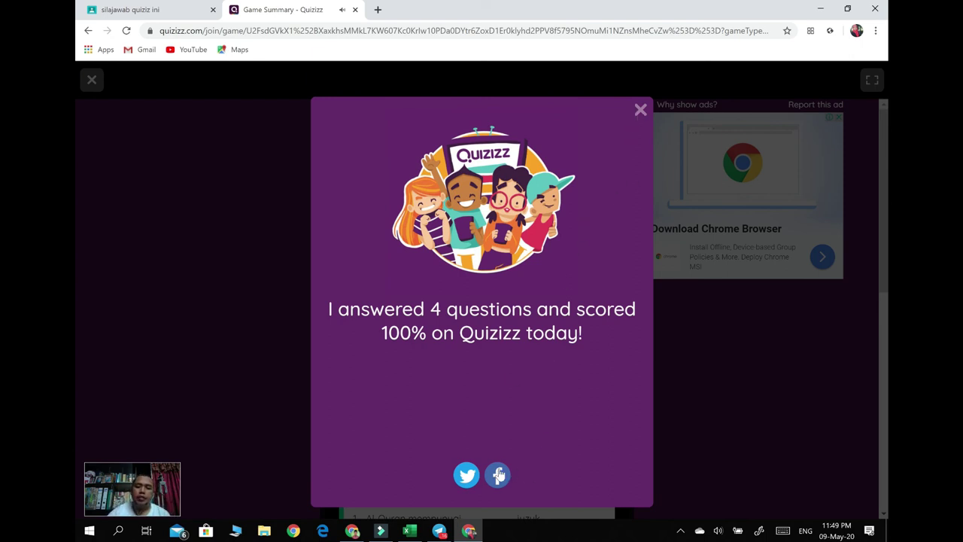
{"action": "left_click", "coordinate": [641, 111]}
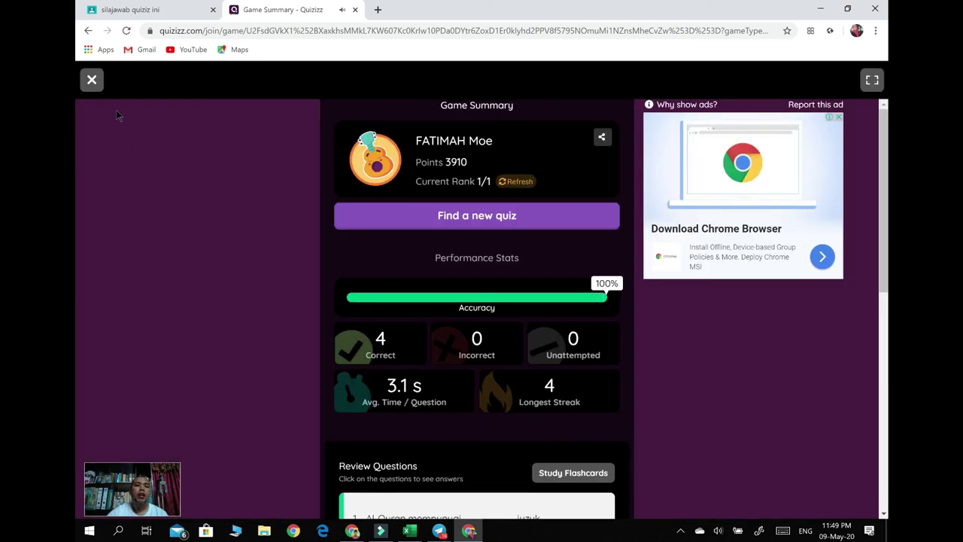
Exit the game summary and return to the Google Classroom assignment to check the student's work status.
{"action": "left_click", "coordinate": [91, 81]}
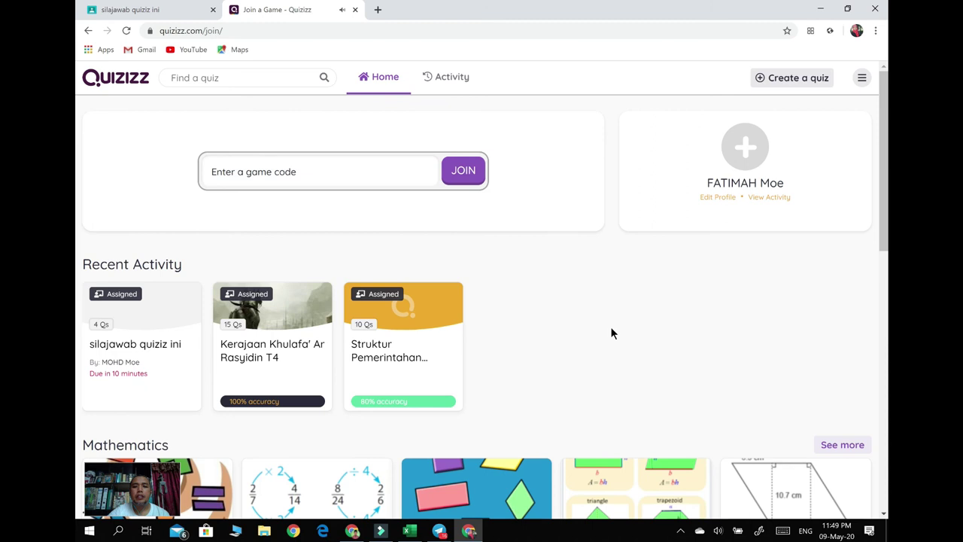
{"action": "left_click", "coordinate": [148, 15]}
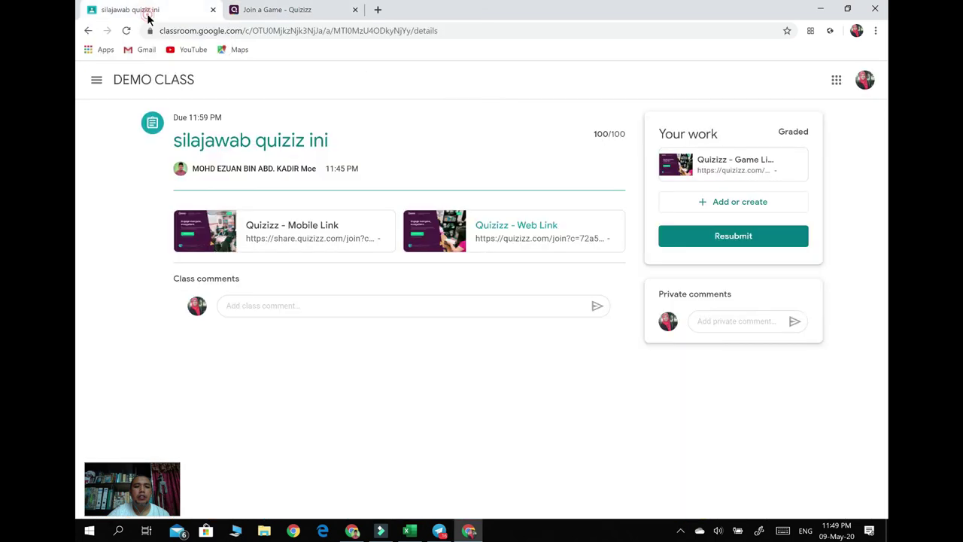
View the Quizizz game report attached to the student's work and close the leftover Join a Game page.
{"action": "left_click", "coordinate": [748, 238]}
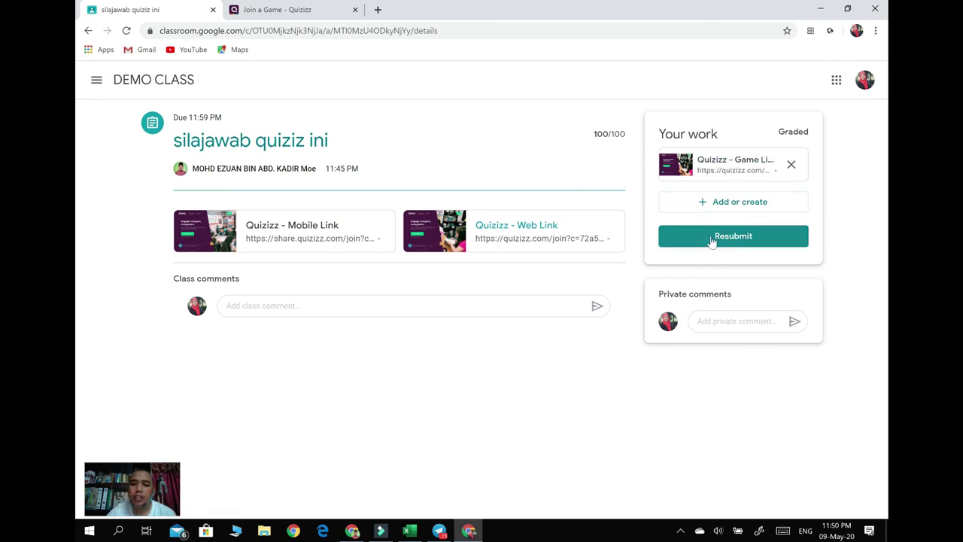
{"action": "left_click", "coordinate": [719, 160]}
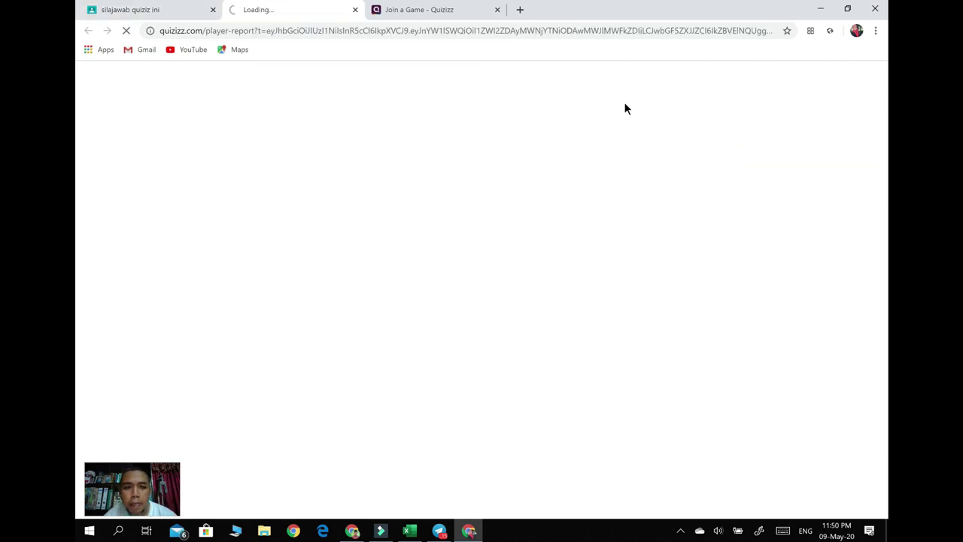
{"action": "left_click", "coordinate": [496, 9]}
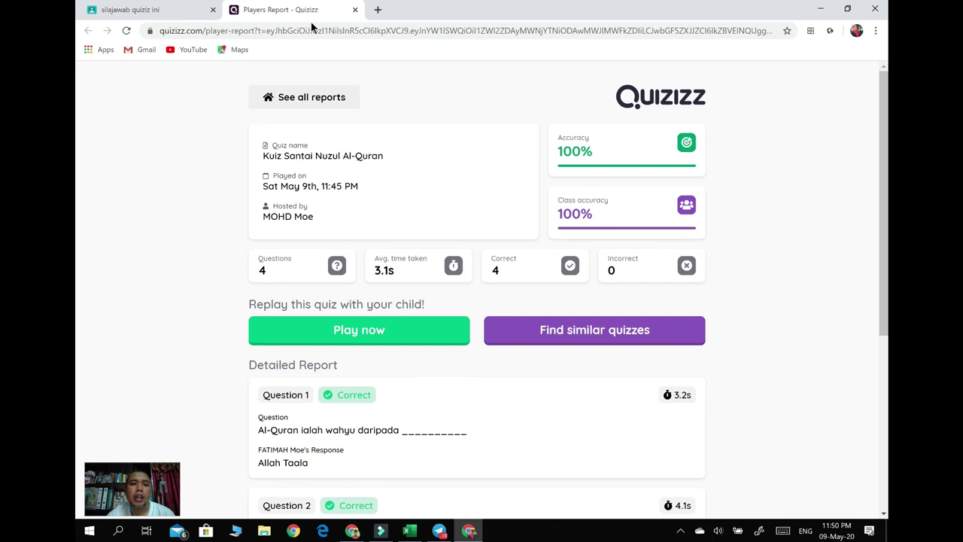
Return to DEMO CLASS in Google Classroom and check the status of "silajawab quiziz ini" in the stream, classwork list and assignment details.
{"action": "left_click", "coordinate": [153, 9]}
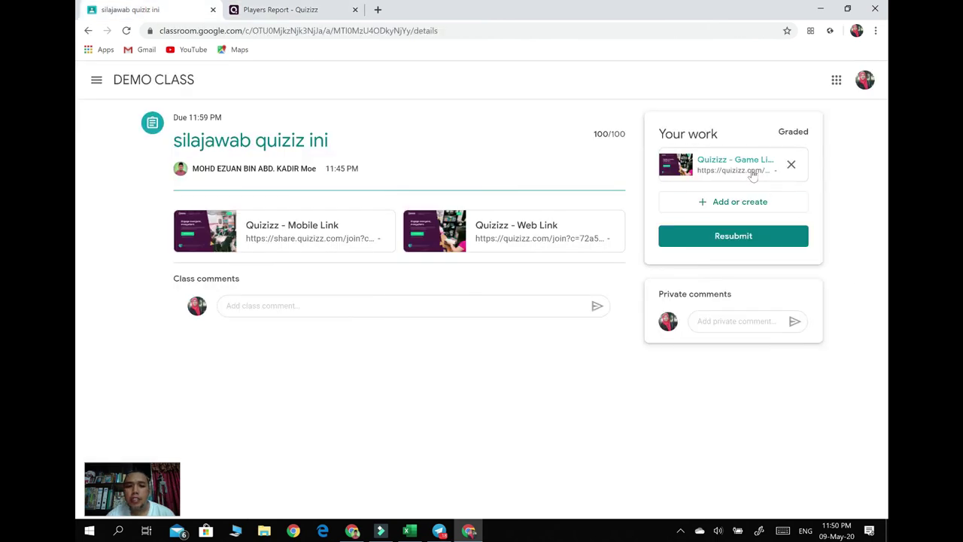
{"action": "left_click", "coordinate": [153, 89]}
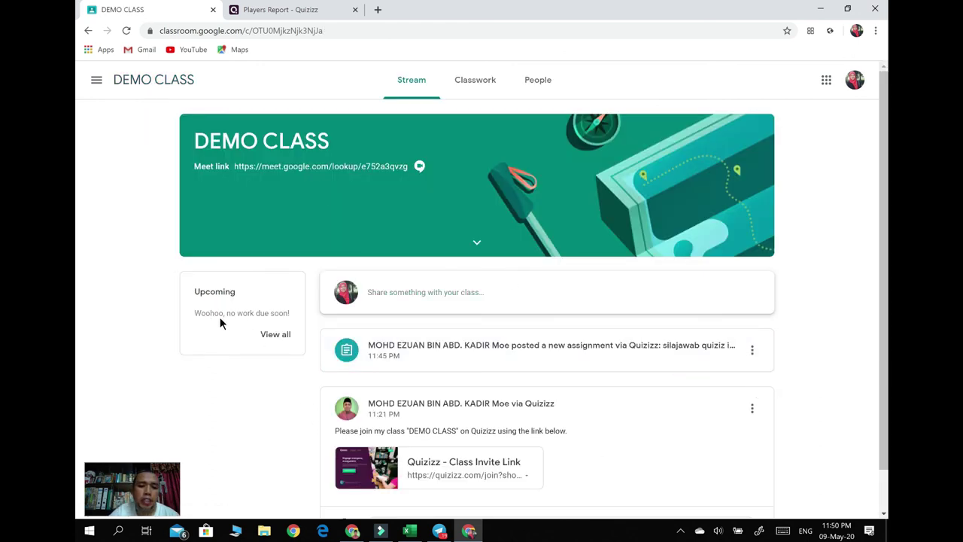
{"action": "left_click", "coordinate": [474, 80]}
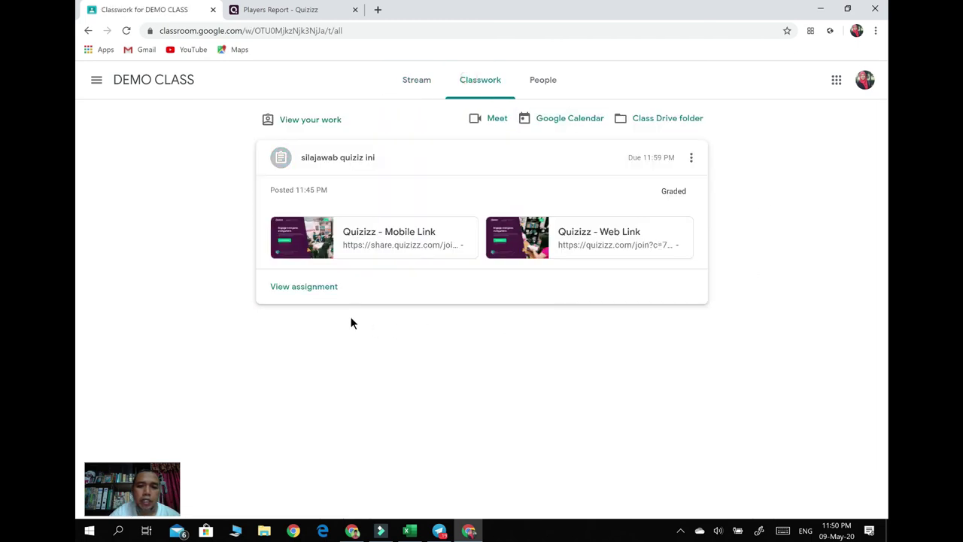
{"action": "left_click", "coordinate": [304, 287]}
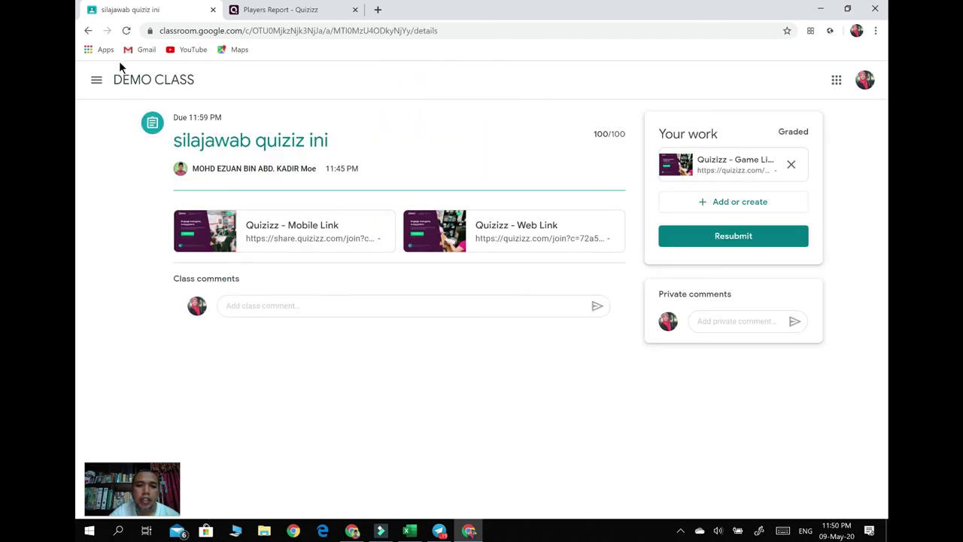
{"action": "left_click", "coordinate": [88, 31]}
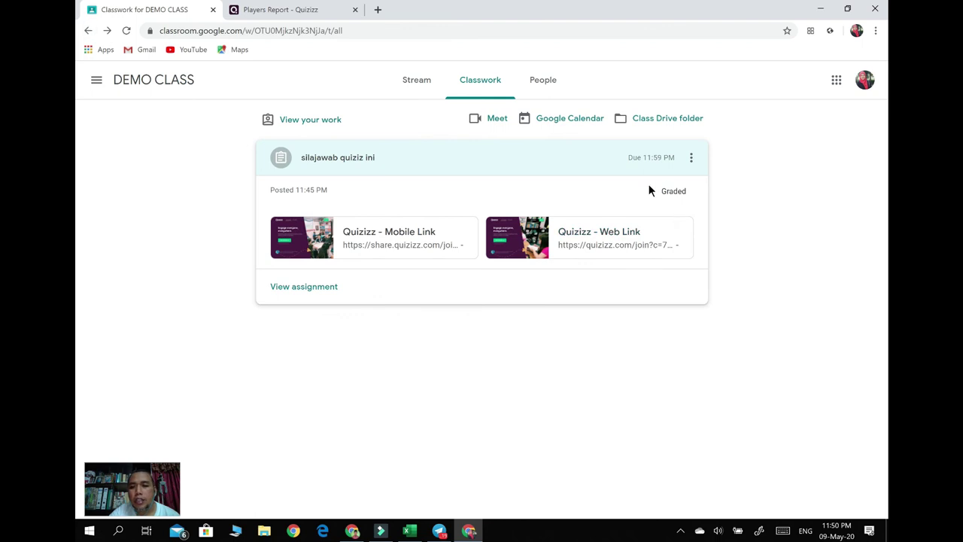
{"action": "left_click", "coordinate": [680, 530]}
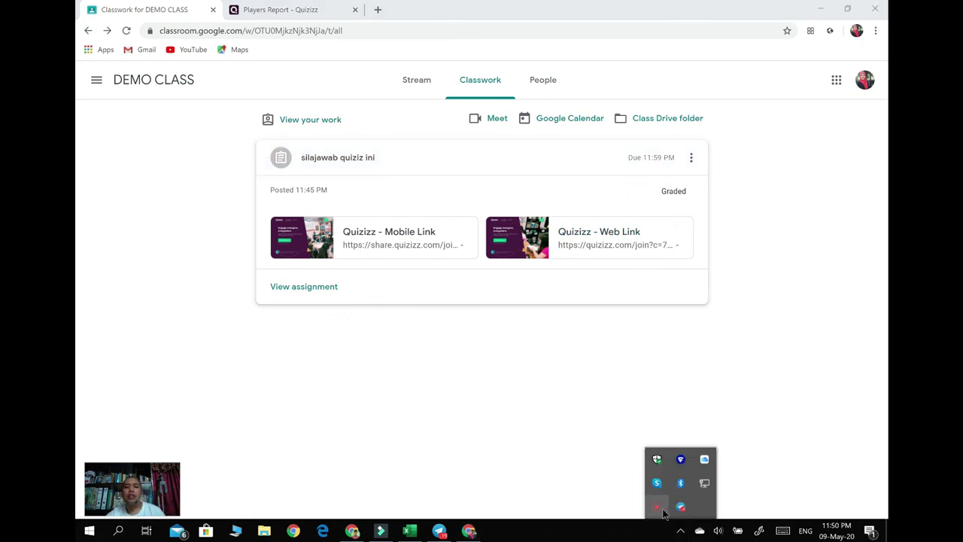
{"action": "left_click", "coordinate": [659, 510]}
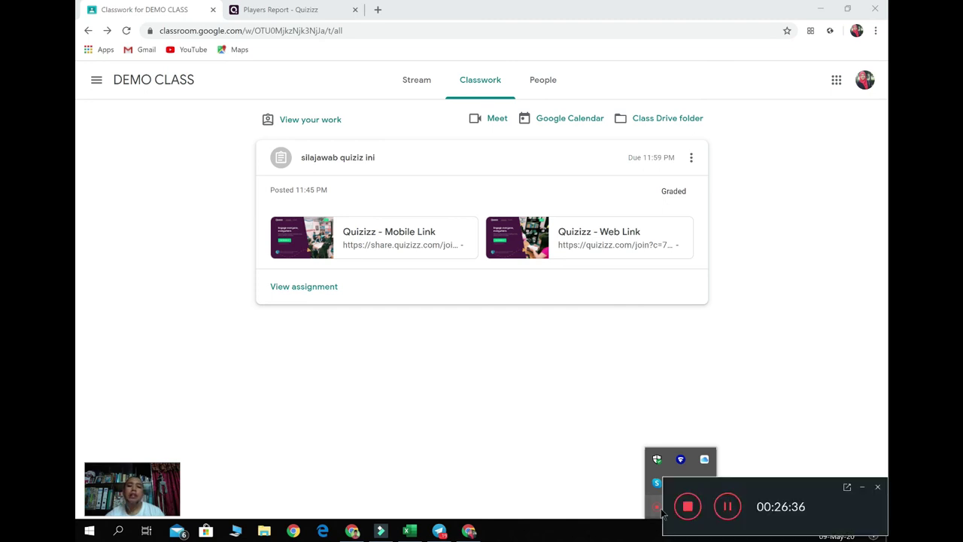
{"action": "left_click", "coordinate": [728, 507]}
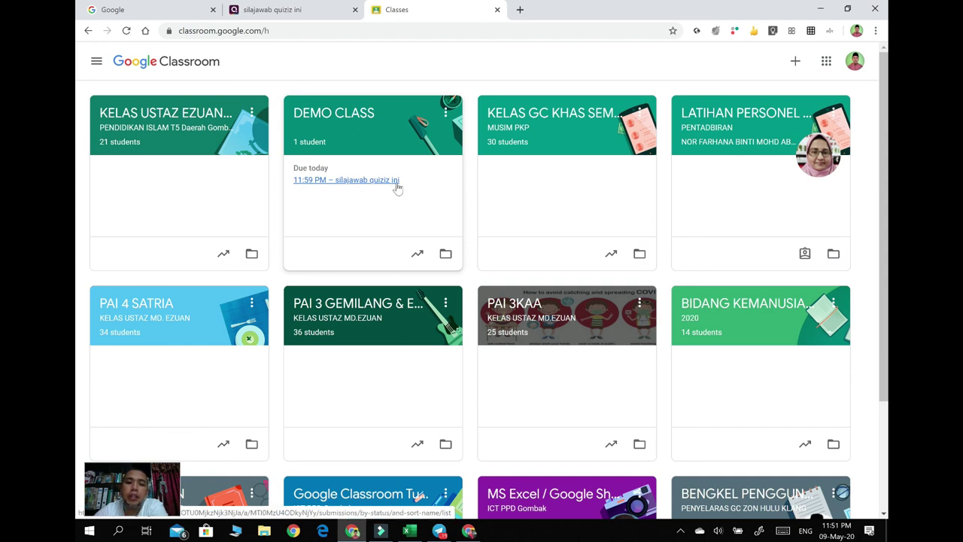
In the teacher's Google Classroom, open DEMO CLASS, look over its stream and view the class gradebook.
{"action": "left_click", "coordinate": [325, 114]}
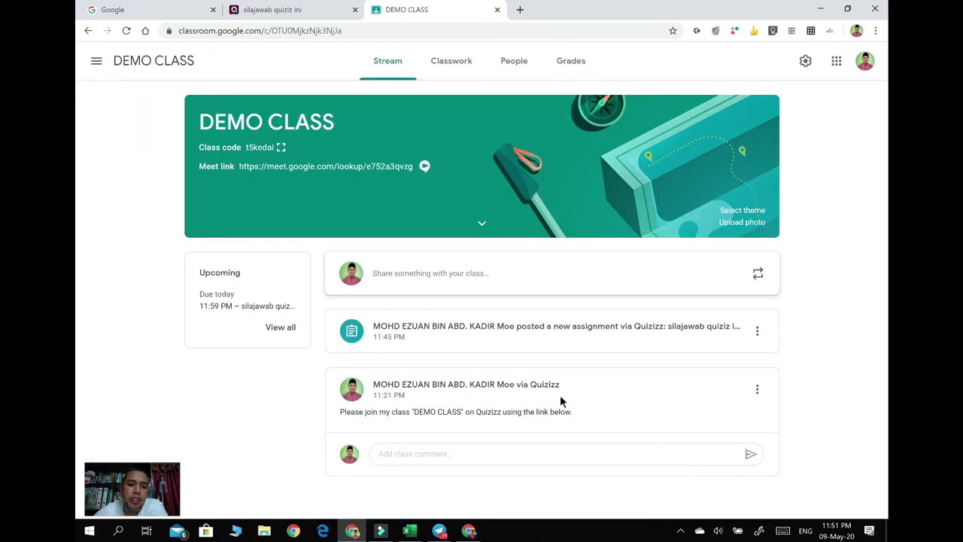
{"action": "scroll", "coordinate": [560, 395], "scroll_direction": "down", "scroll_amount": 2}
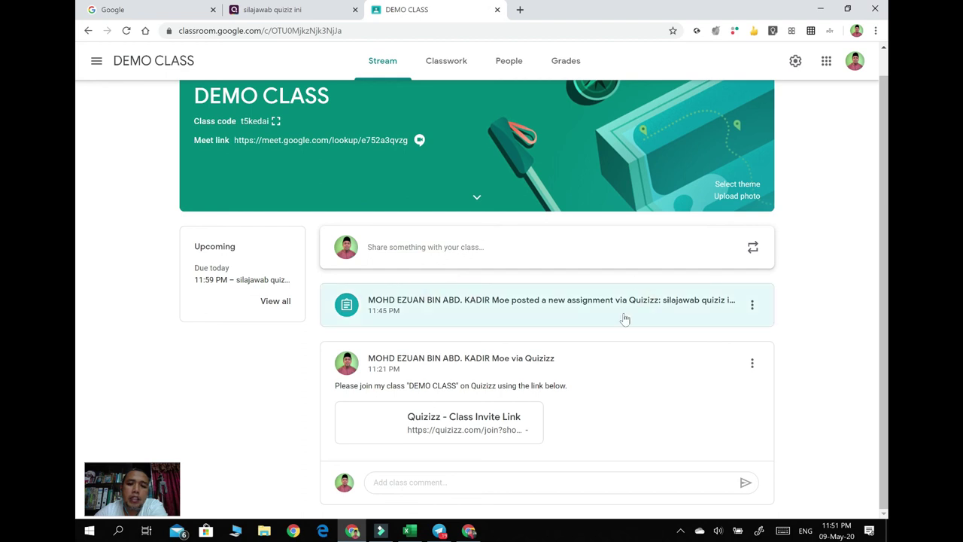
{"action": "scroll", "coordinate": [624, 318], "scroll_direction": "up", "scroll_amount": 2}
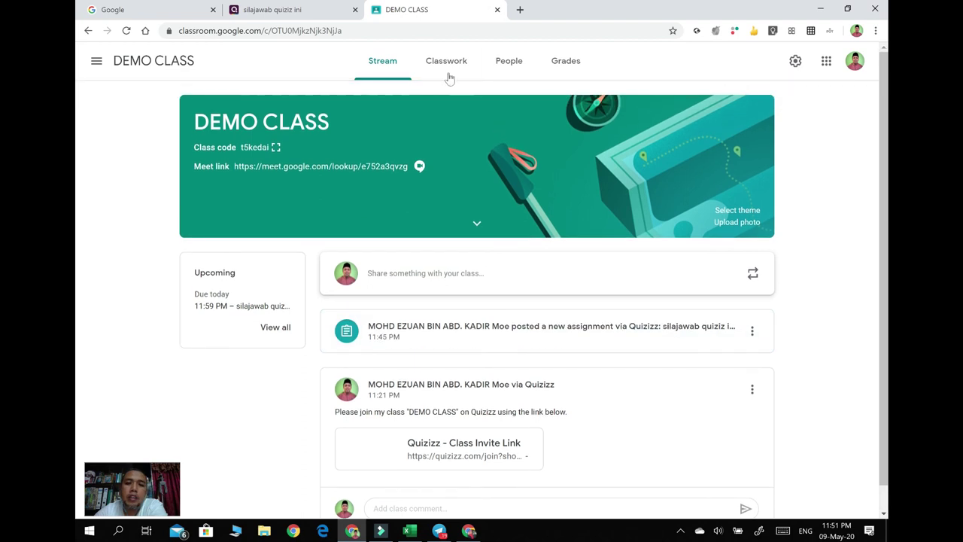
{"action": "left_click", "coordinate": [578, 63]}
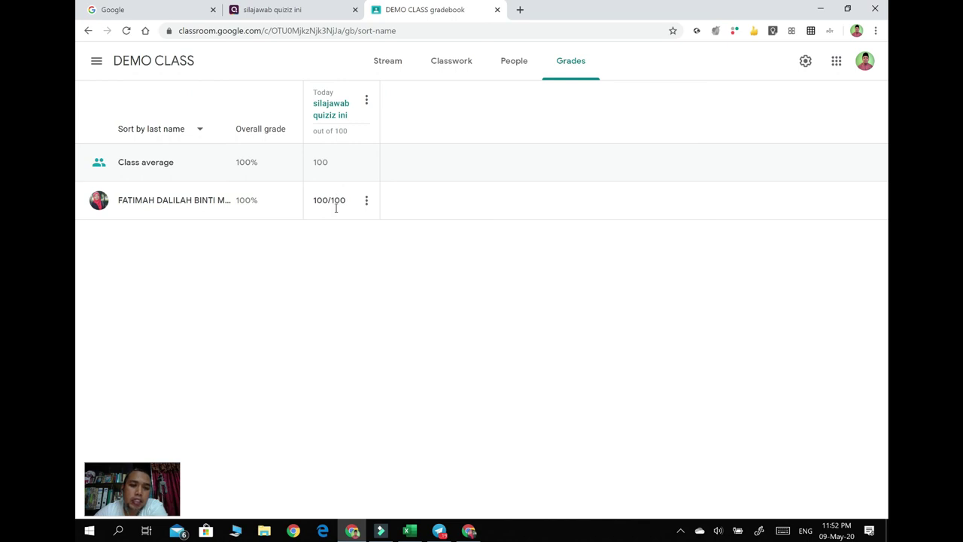
Open the student's record from the gradebook and view the Quizizz game link submitted for "silajawab quiziz ini".
{"action": "left_click", "coordinate": [207, 207]}
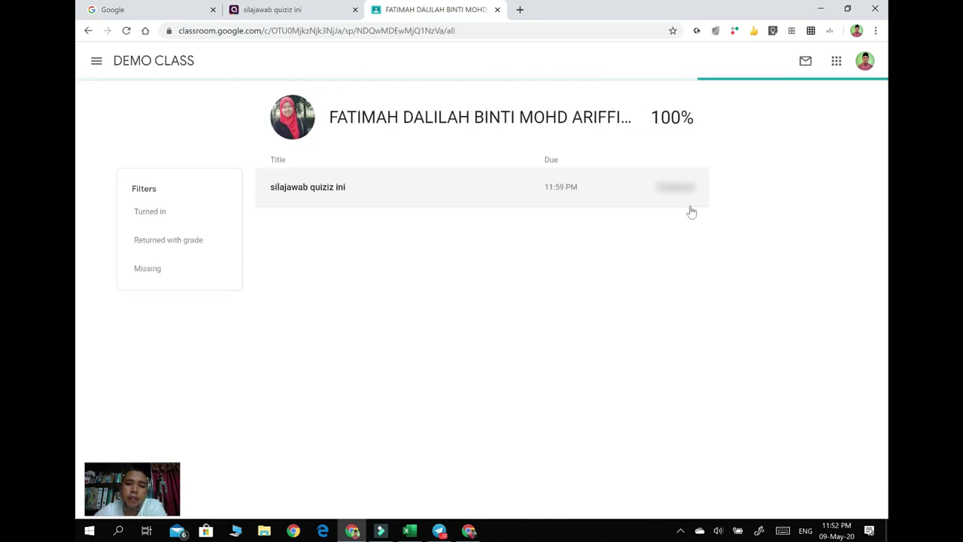
{"action": "left_click", "coordinate": [339, 188]}
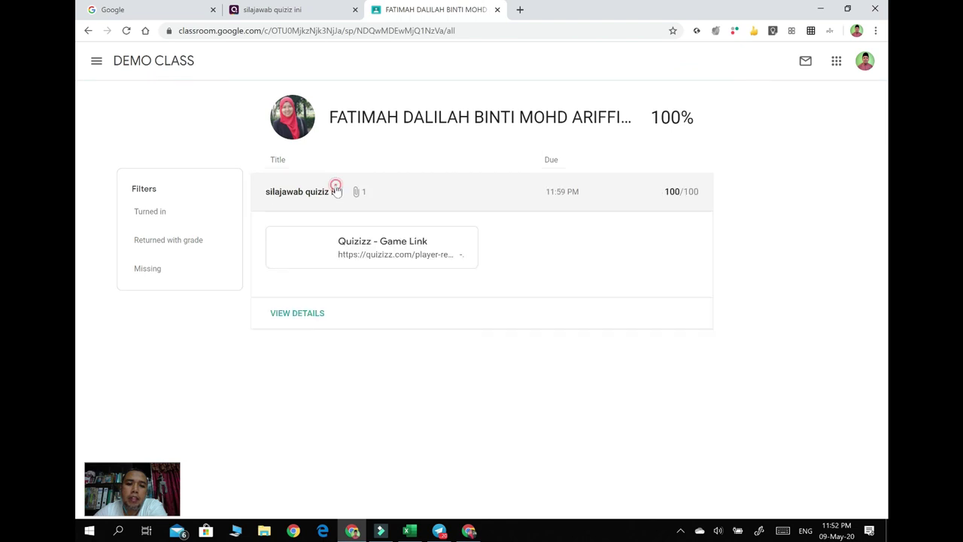
{"action": "left_click", "coordinate": [350, 245]}
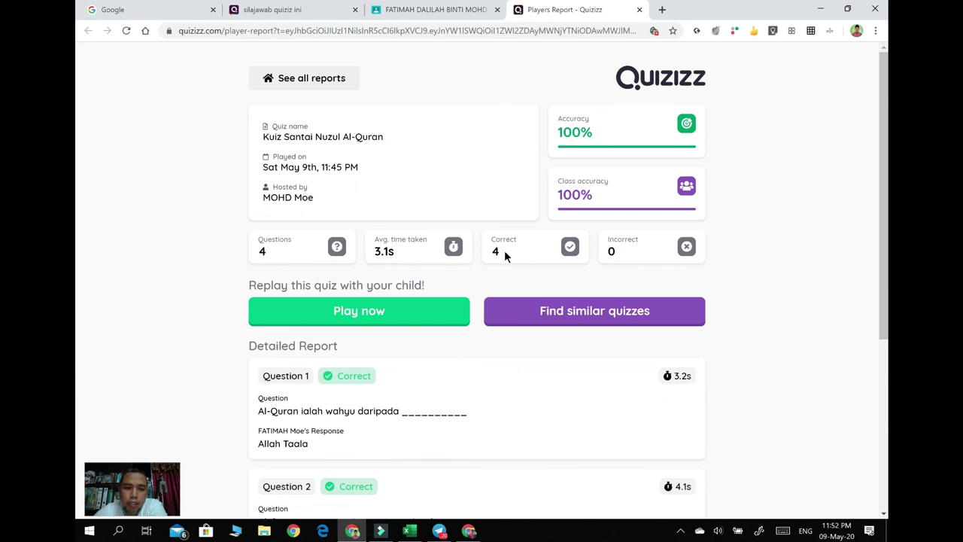
Review the question-by-question results in the player report, and view the list of all the student's reports.
{"action": "scroll", "coordinate": [544, 348], "scroll_direction": "down", "scroll_amount": 3}
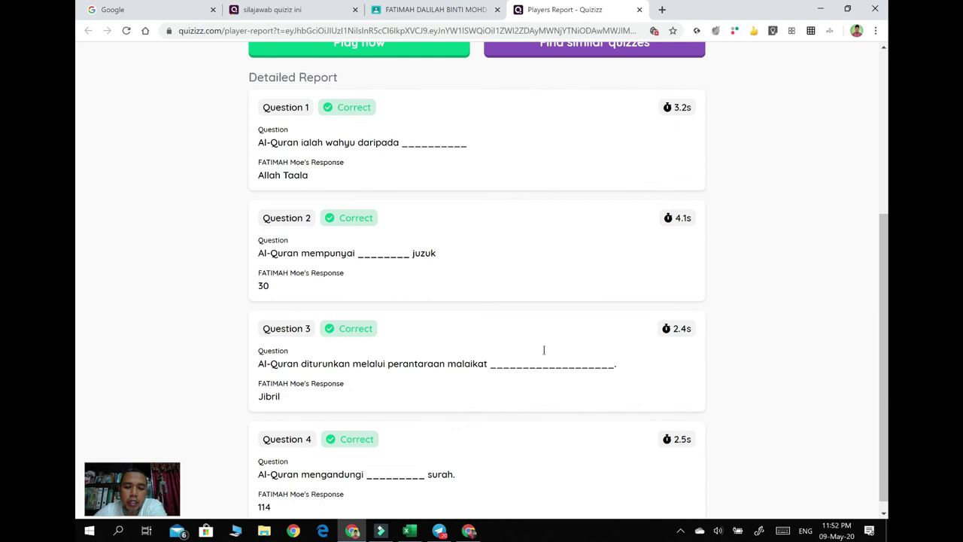
{"action": "scroll", "coordinate": [535, 350], "scroll_direction": "up", "scroll_amount": 3}
{"action": "scroll", "coordinate": [530, 348], "scroll_direction": "up", "scroll_amount": 1}
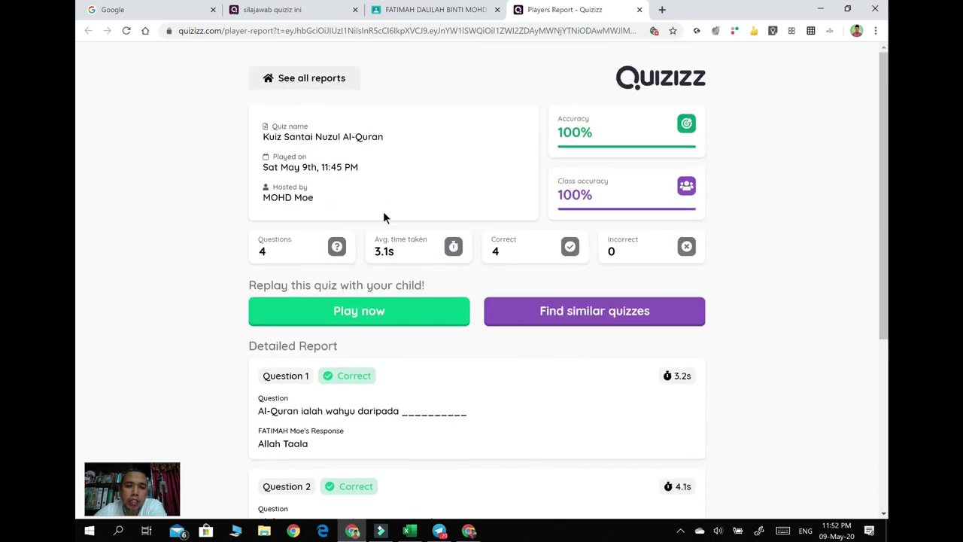
{"action": "left_click", "coordinate": [291, 80]}
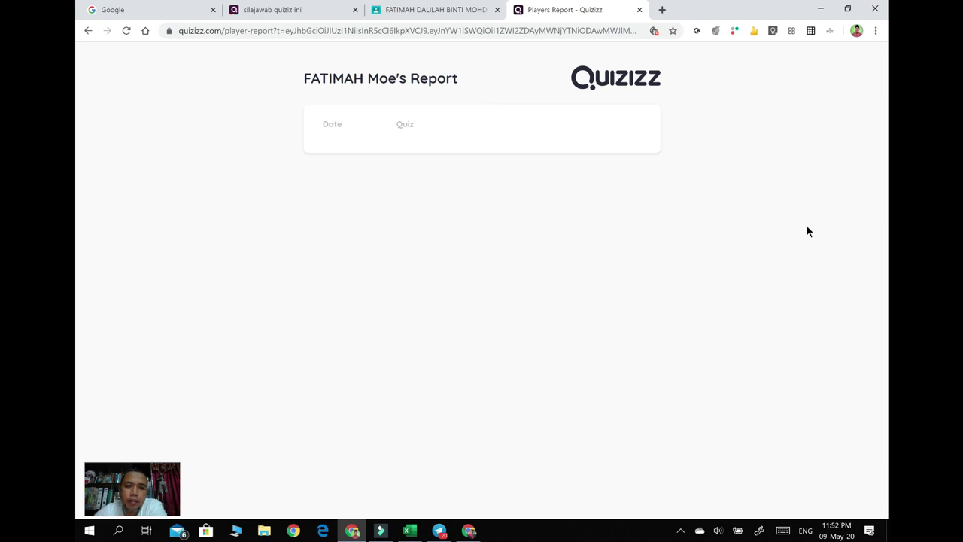
Return to the teacher's Quizizz account and view the list of reports for all hosted and assigned quizzes.
{"action": "left_click", "coordinate": [422, 12]}
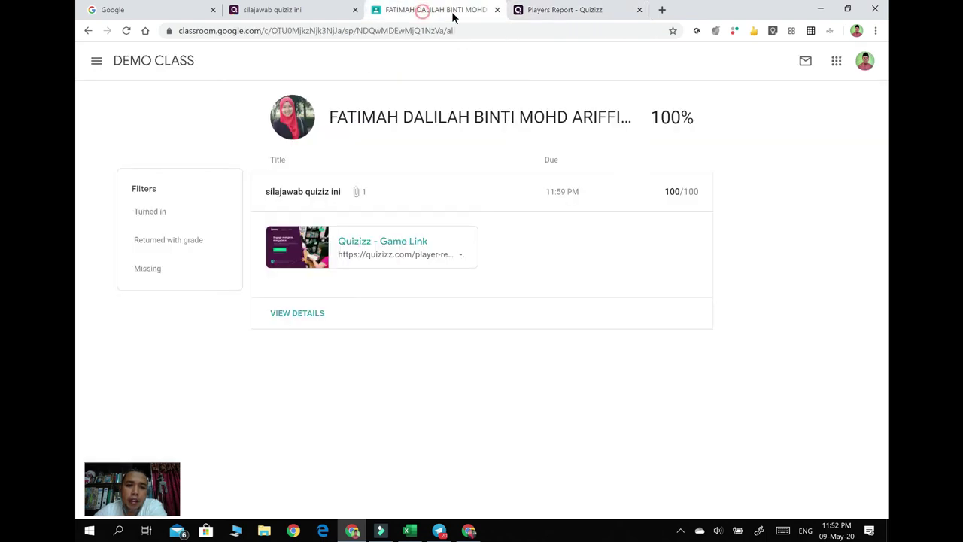
{"action": "left_click", "coordinate": [609, 15]}
{"action": "left_click", "coordinate": [274, 15]}
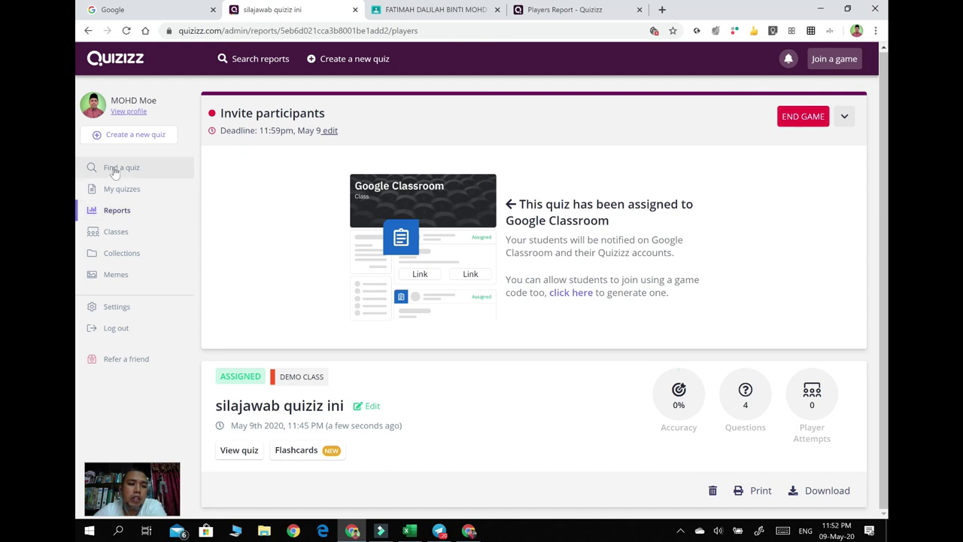
{"action": "left_click", "coordinate": [110, 212]}
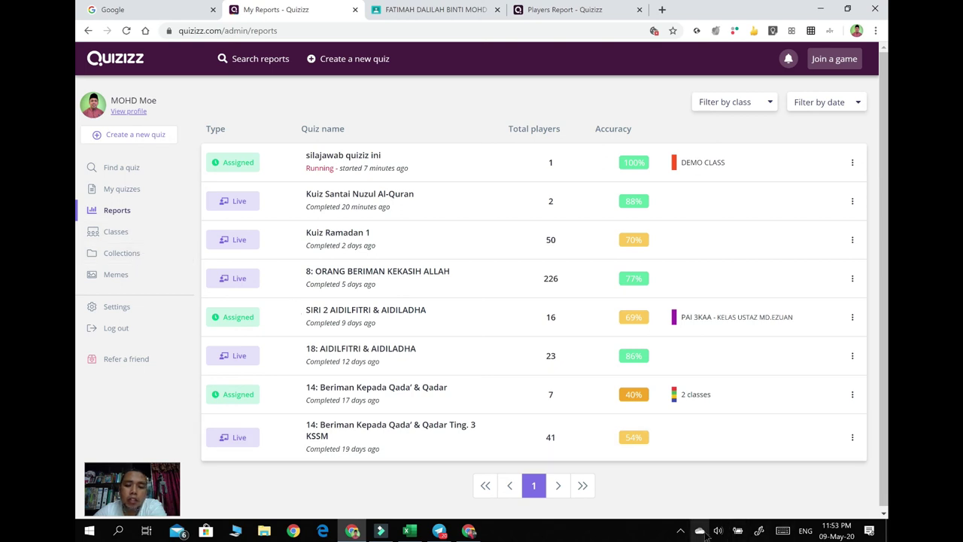
{"action": "left_click", "coordinate": [681, 531]}
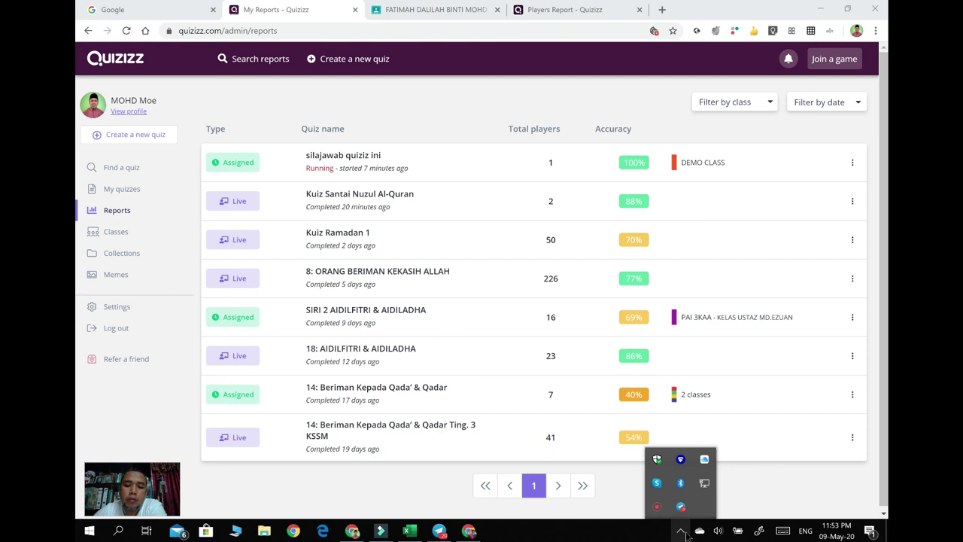
{"action": "left_click", "coordinate": [657, 506]}
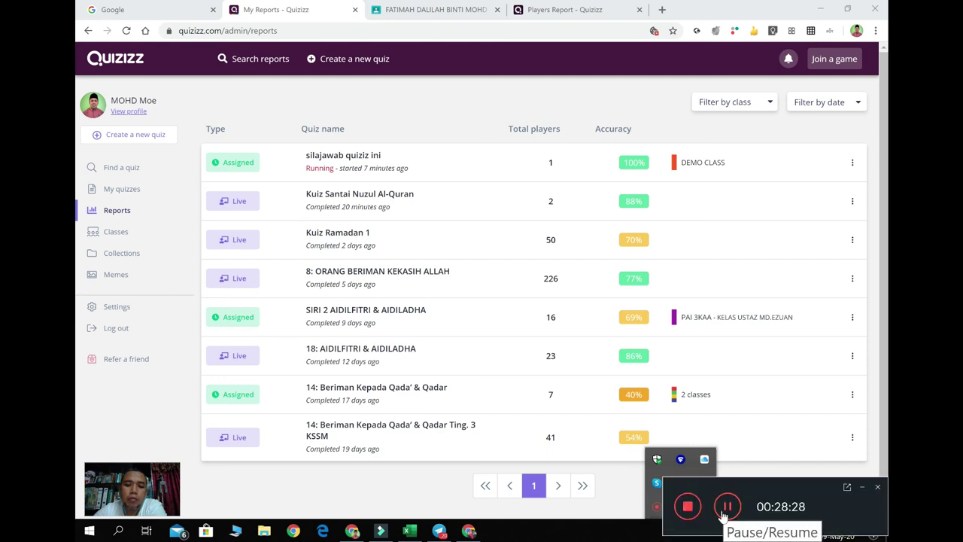